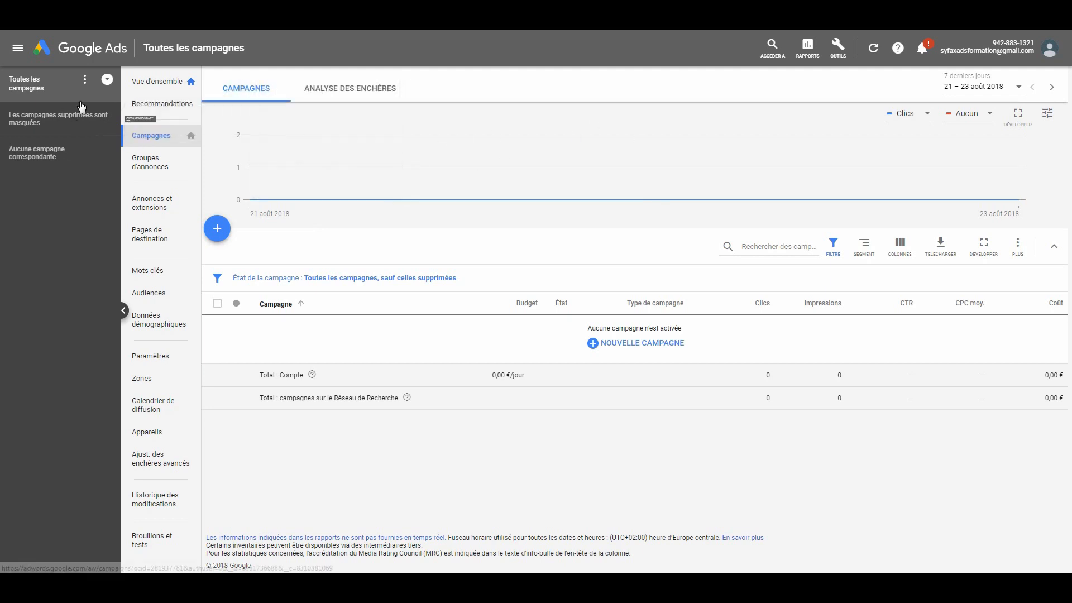
- Start a new Réseau de recherche campaign and select Prospects as its objective
{"action": "left_click", "coordinate": [37, 85]}
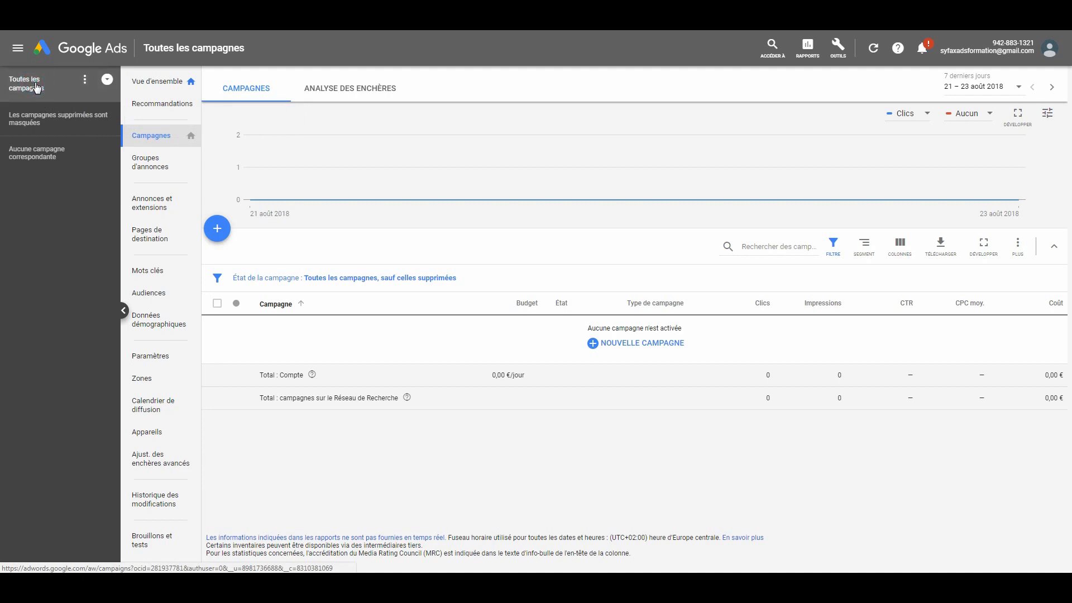
{"action": "left_click", "coordinate": [155, 140]}
{"action": "left_click", "coordinate": [217, 233]}
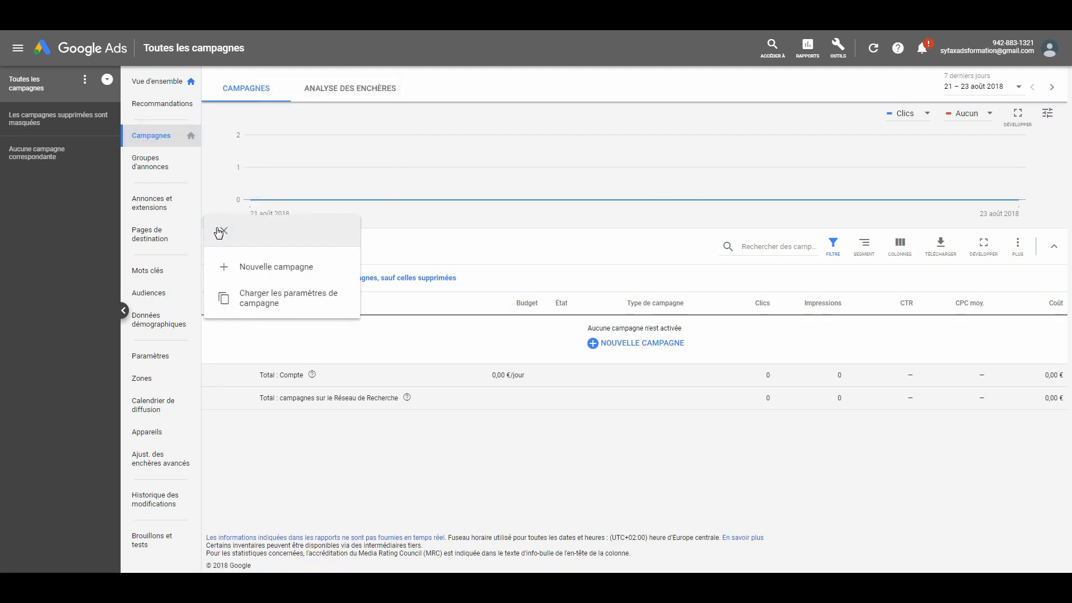
{"action": "left_click", "coordinate": [287, 271]}
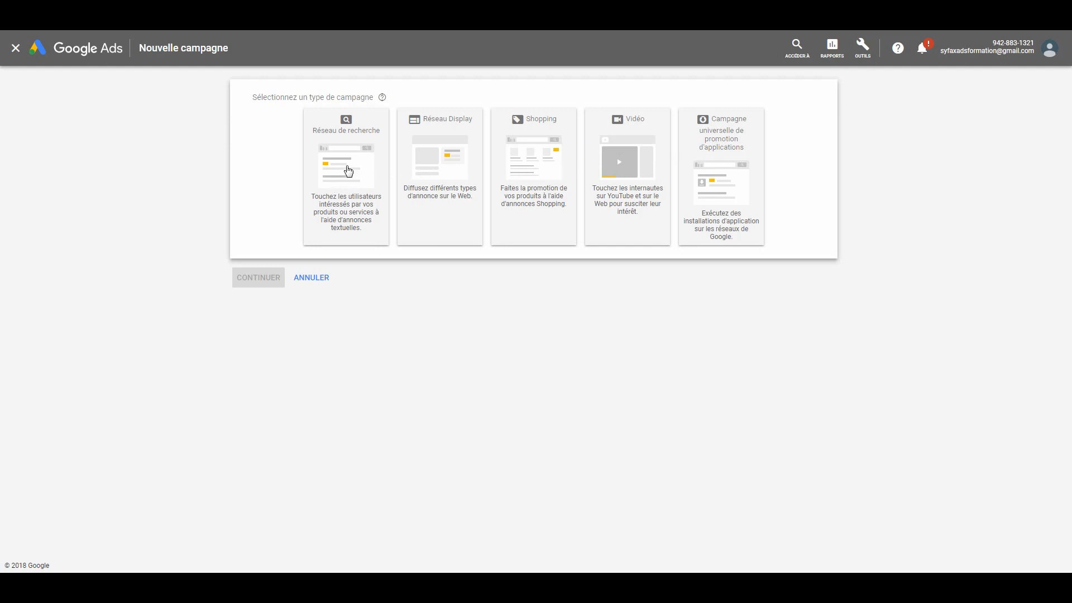
{"action": "left_click", "coordinate": [347, 168]}
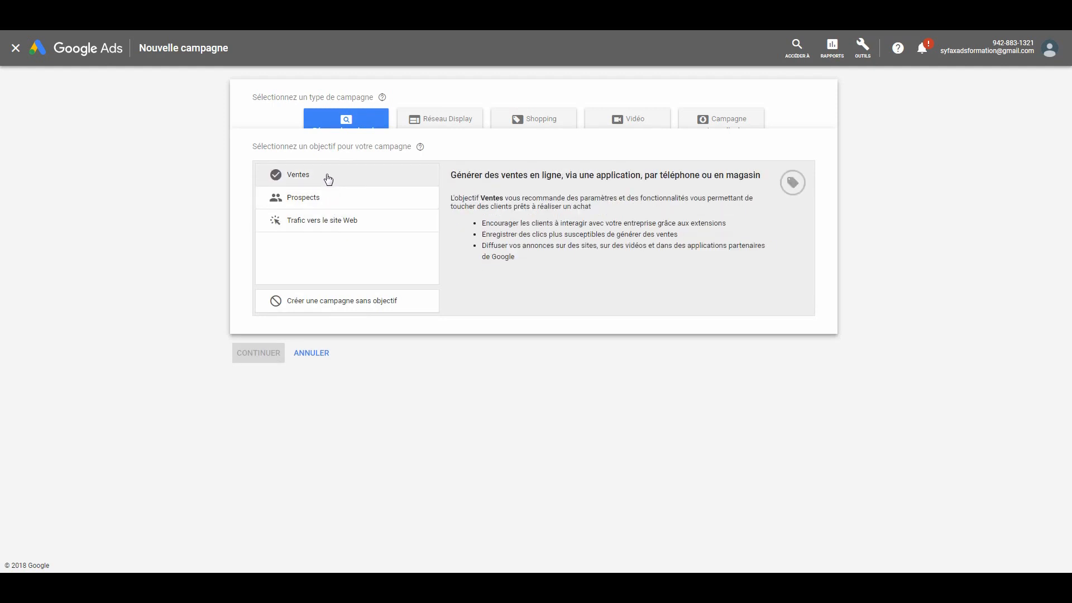
{"action": "left_click", "coordinate": [328, 201]}
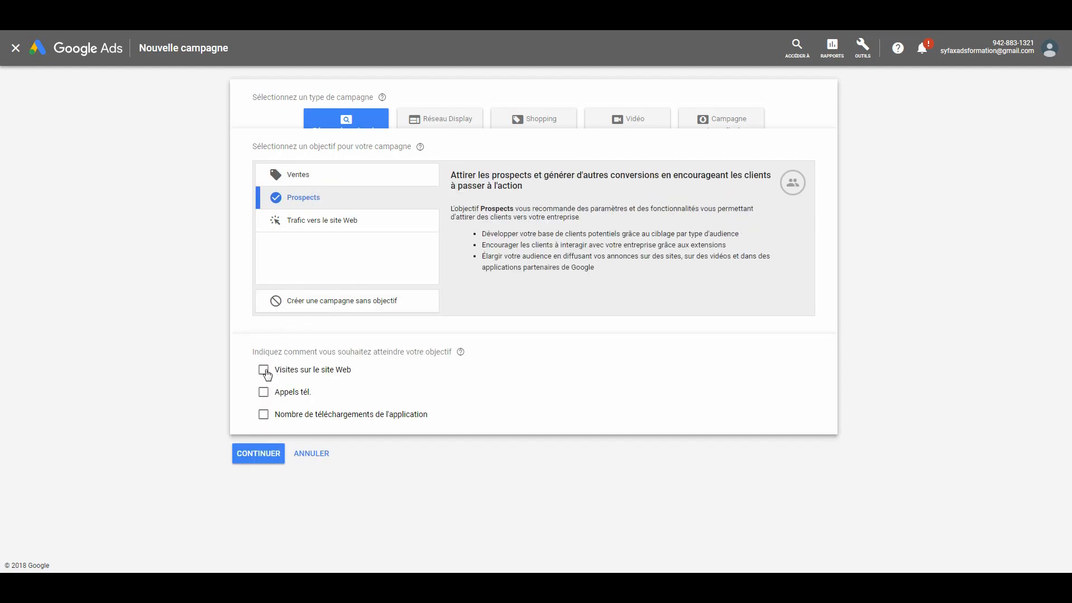
{"action": "left_click", "coordinate": [263, 370]}
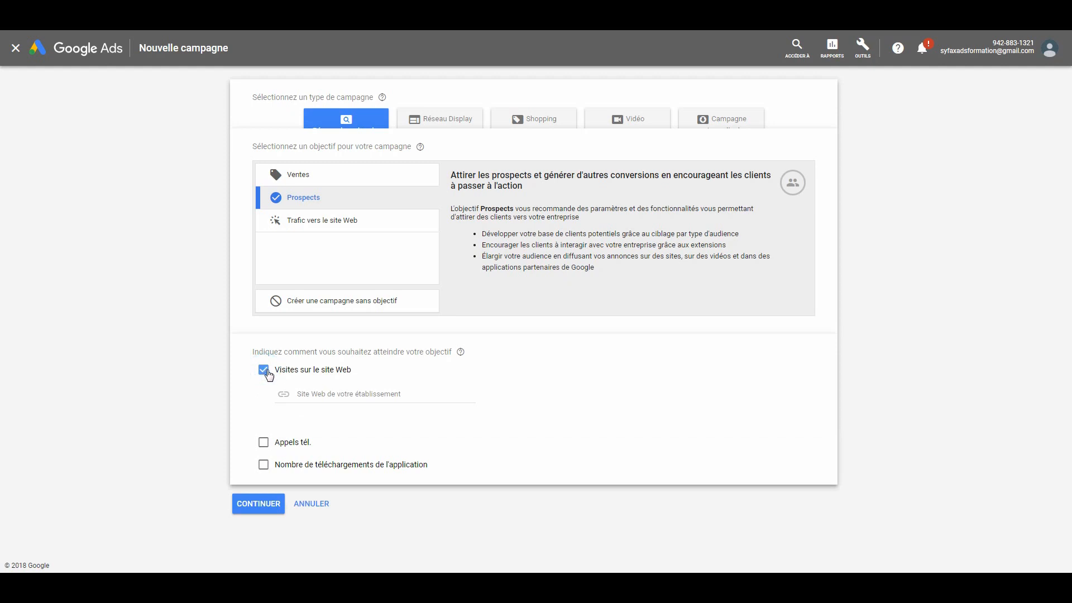
{"action": "left_click", "coordinate": [336, 393]}
{"action": "type", "text": "www.free"}
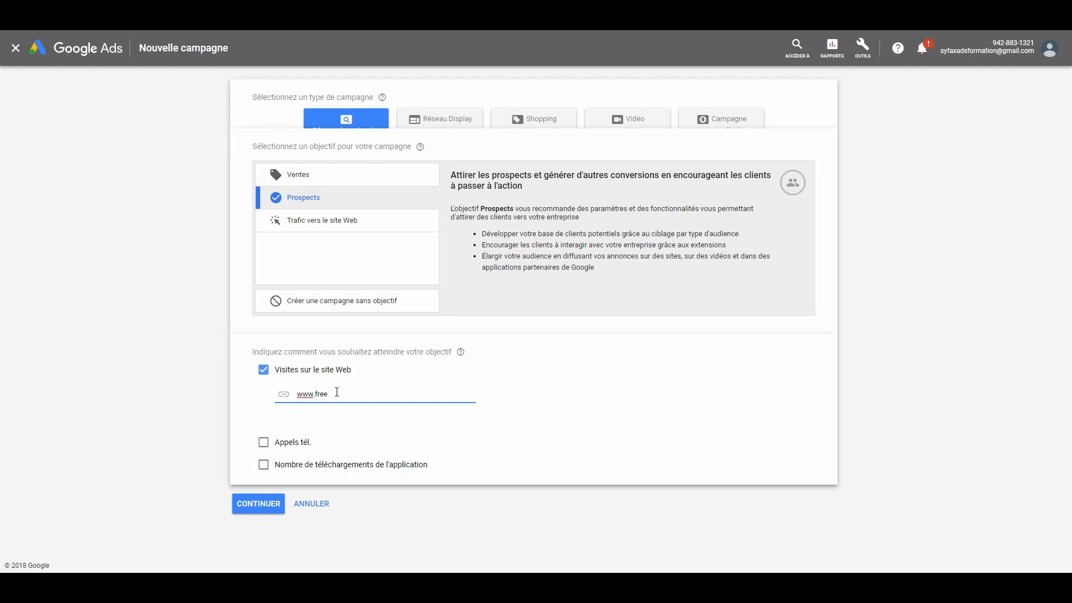
{"action": "type", "text": "lance-sea.fr"}
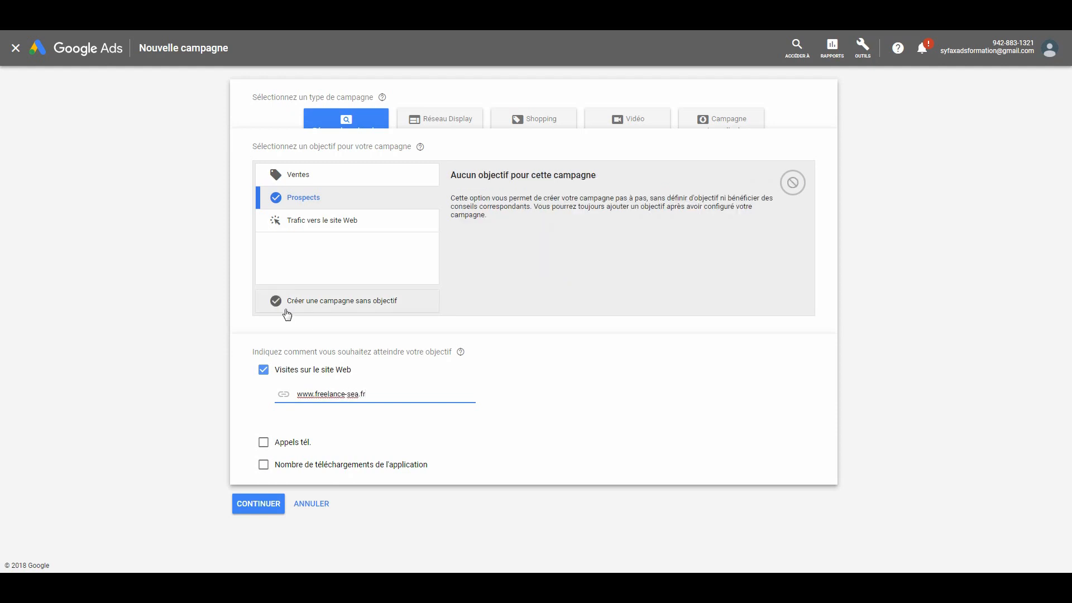
{"action": "left_click", "coordinate": [259, 505]}
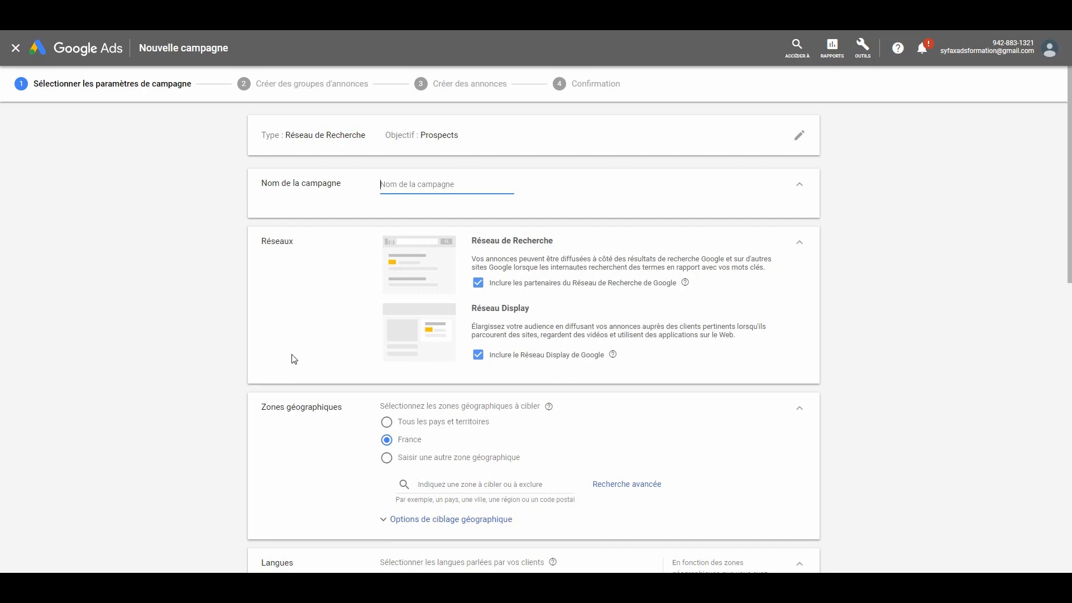
- Name the campaign "Freelance SEA - Que IDF" and exclude the Google Display Network
{"action": "key", "text": "Caps_Lock"}
{"action": "type", "text": "F"}
{"action": "key", "text": "Caps_Lock"}
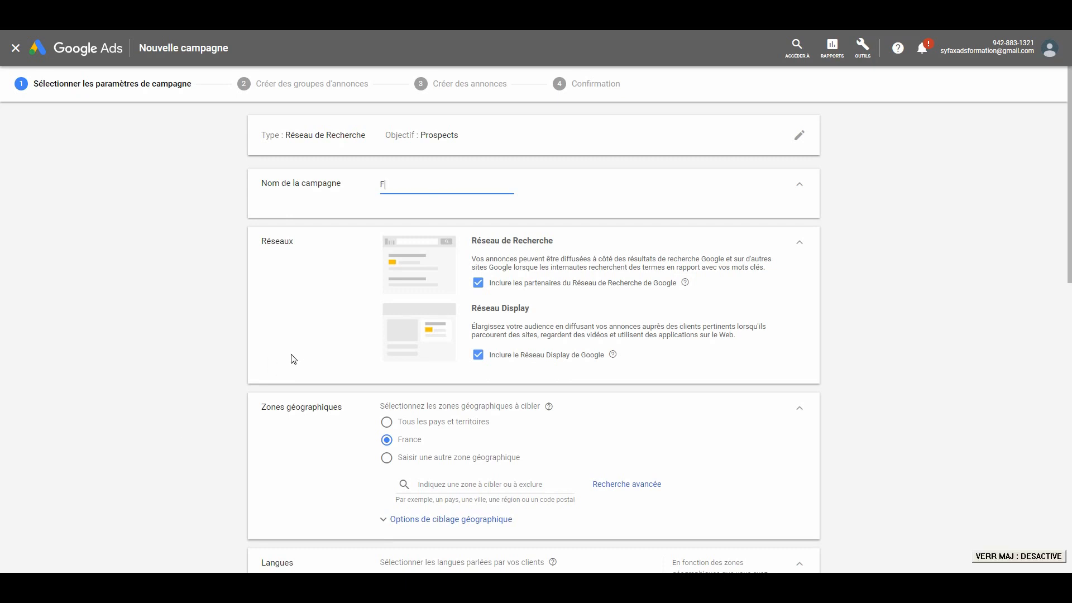
{"action": "type", "text": "reelance"}
{"action": "key", "text": "Caps_Lock"}
{"action": "type", "text": "SEA -"}
{"action": "key", "text": "Caps_Lock"}
{"action": "type", "text": "q"}
{"action": "key", "text": "Caps_Lock"}
{"action": "type", "text": "Q"}
{"action": "key", "text": "Caps_Lock"}
{"action": "key", "text": "Caps_Lock"}
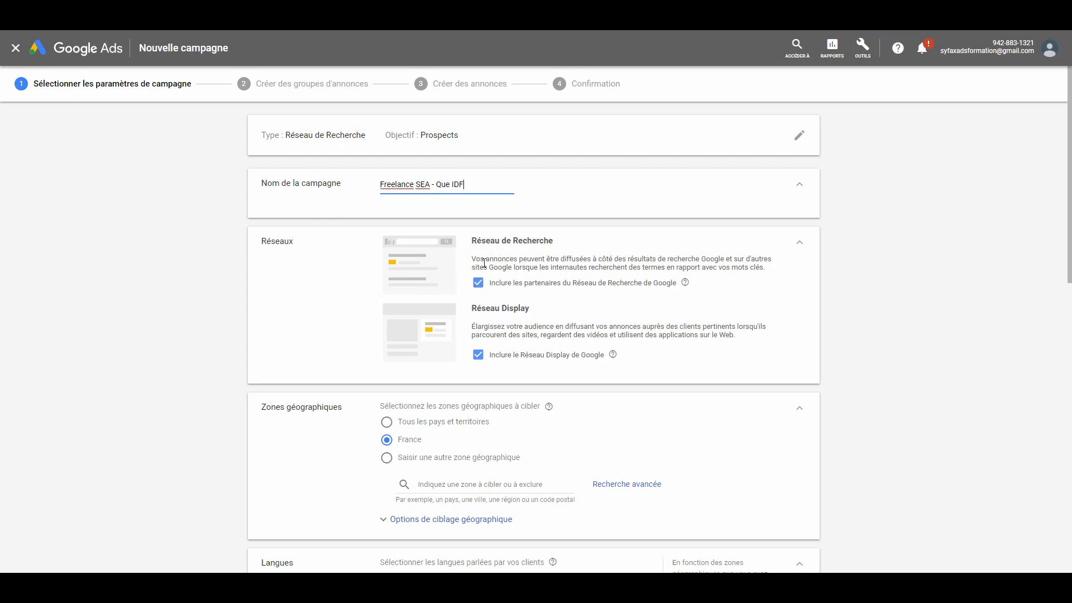
{"action": "left_click", "coordinate": [479, 356]}
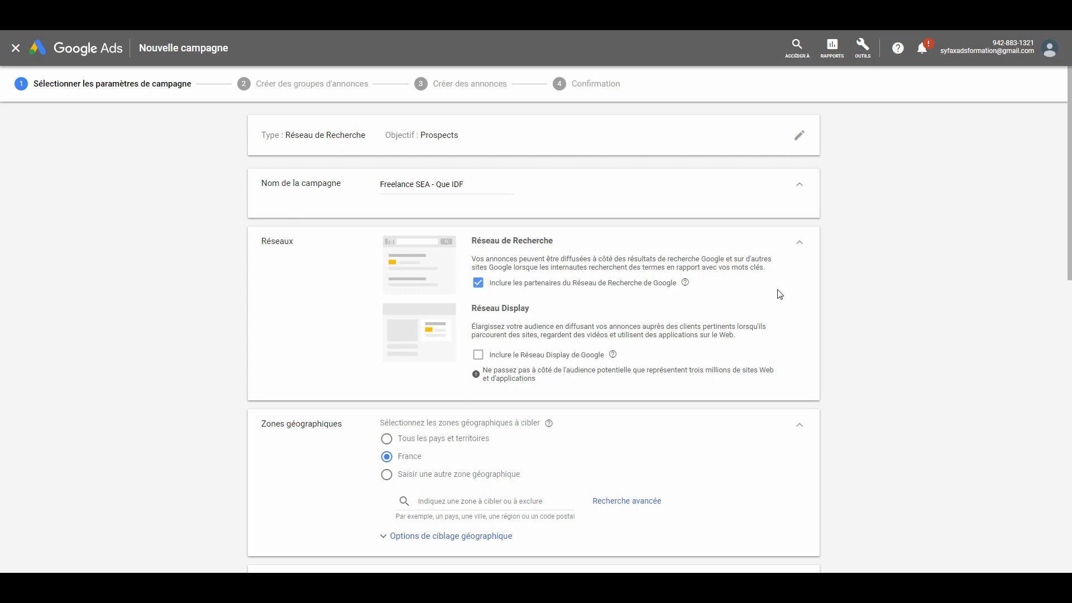
- Target the Île-de-France region in the campaign's geographic zones
{"action": "scroll", "coordinate": [2, 220], "scroll_direction": "down", "scroll_amount": 2}
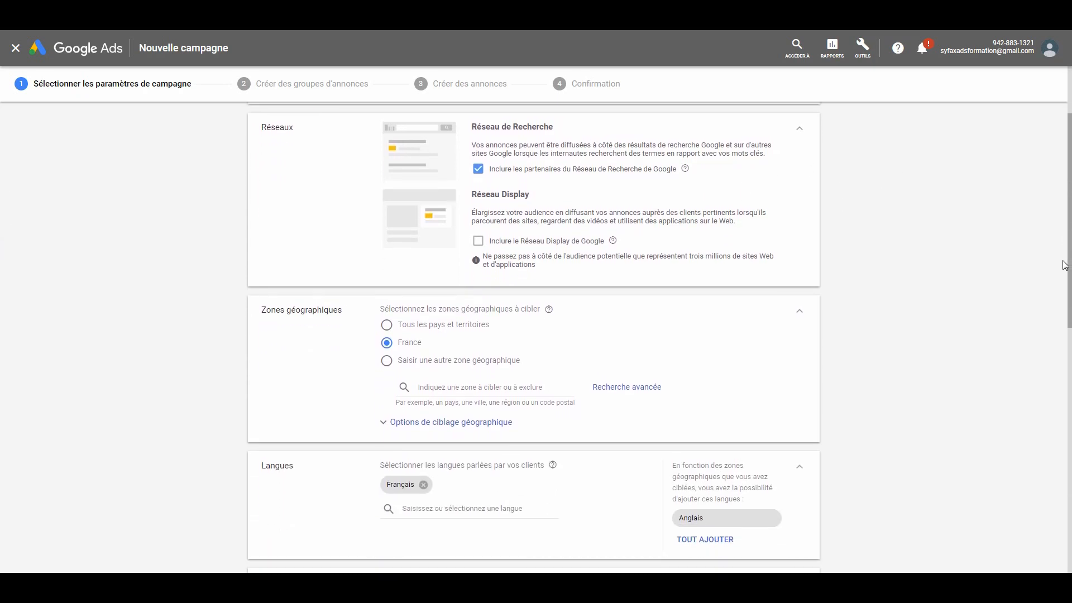
{"action": "left_click", "coordinate": [436, 370]}
{"action": "type", "text": "I"}
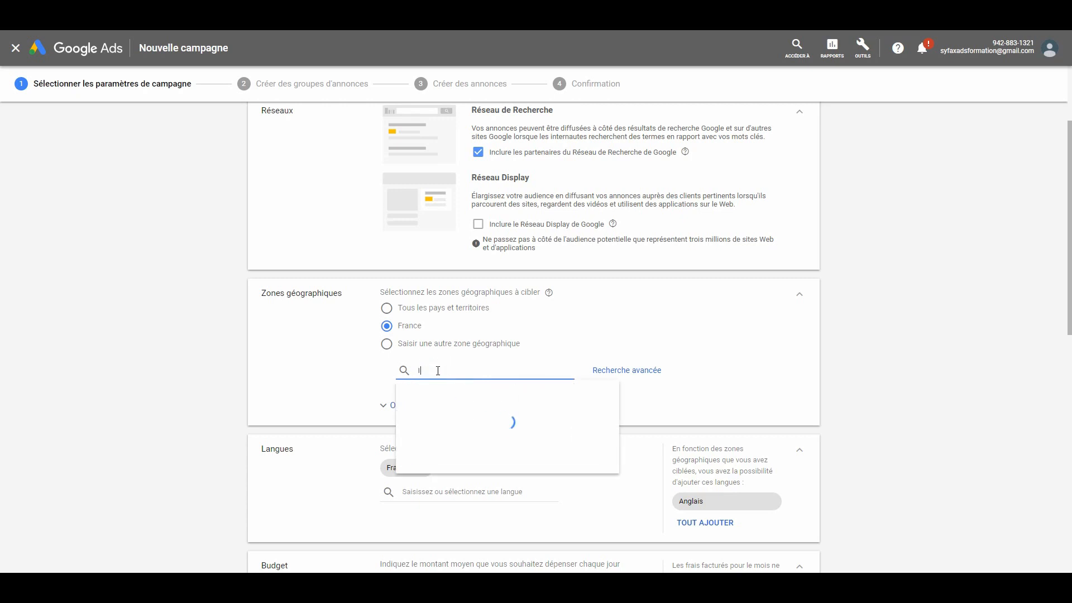
{"action": "key", "text": "Caps_Lock"}
{"action": "key", "text": "Down"}
{"action": "key", "text": "Down"}
{"action": "key", "text": "Down"}
{"action": "key", "text": "Down"}
{"action": "type", "text": "le "}
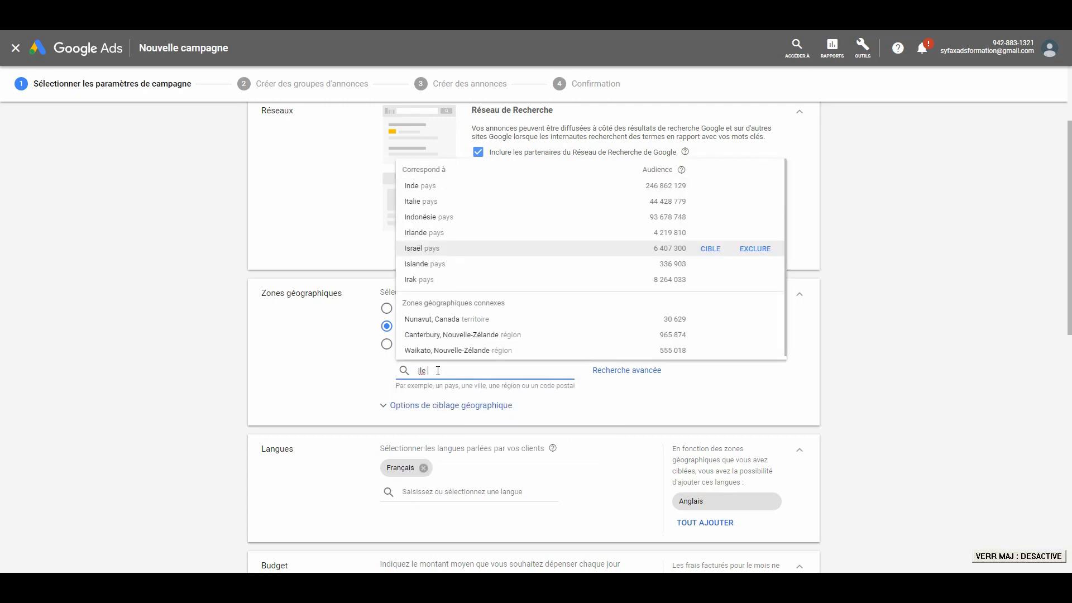
{"action": "type", "text": "de France"}
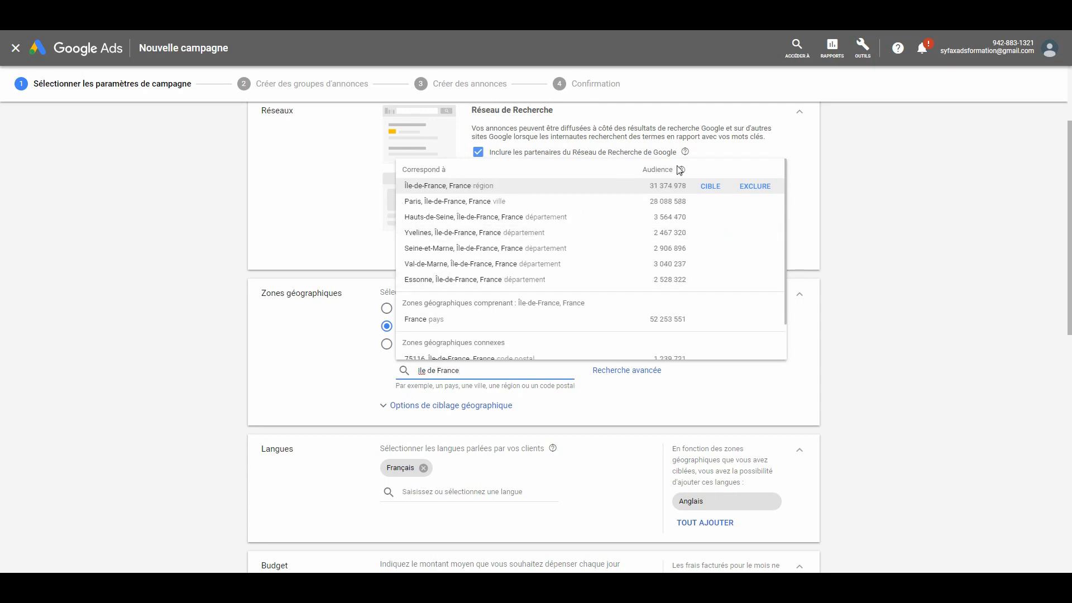
{"action": "left_click", "coordinate": [707, 190]}
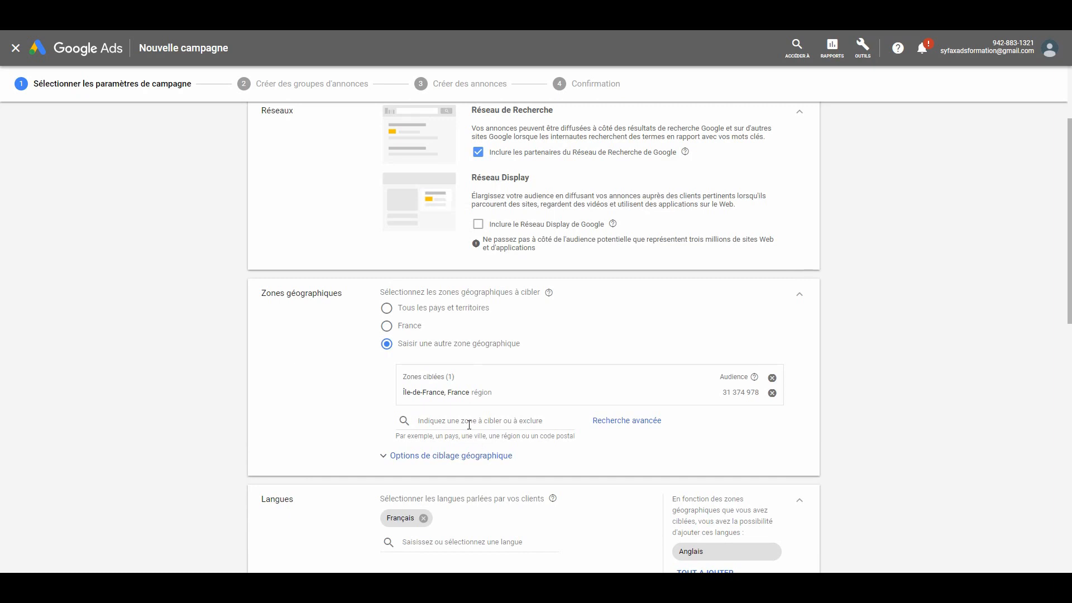
- Try excluding the Essonne department from the geographic zones and remove that exclusion
{"action": "left_click", "coordinate": [469, 422]}
{"action": "type", "text": "essonne"}
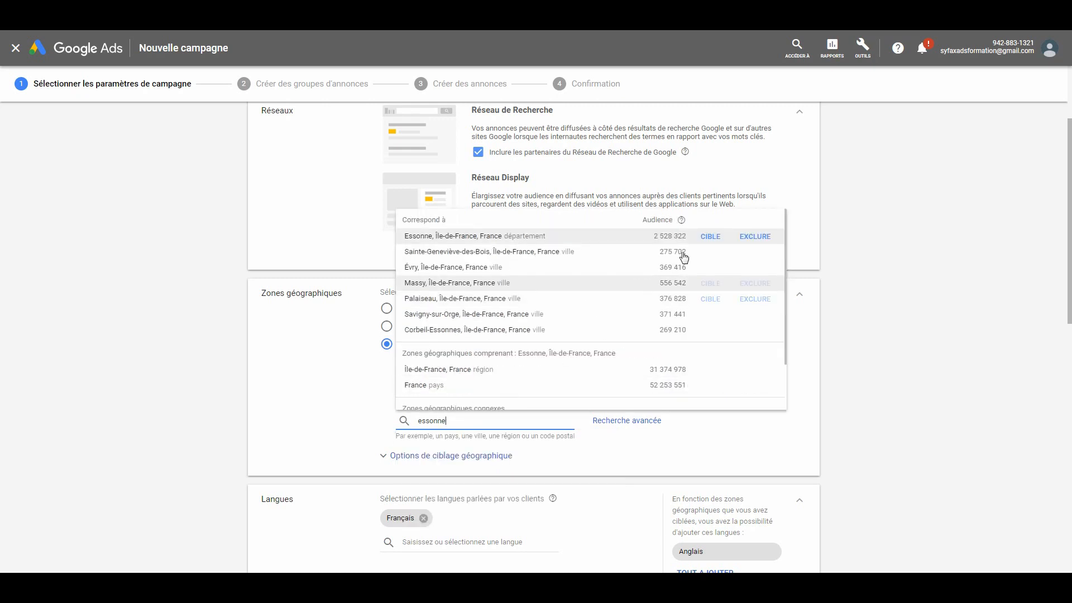
{"action": "left_click", "coordinate": [753, 237]}
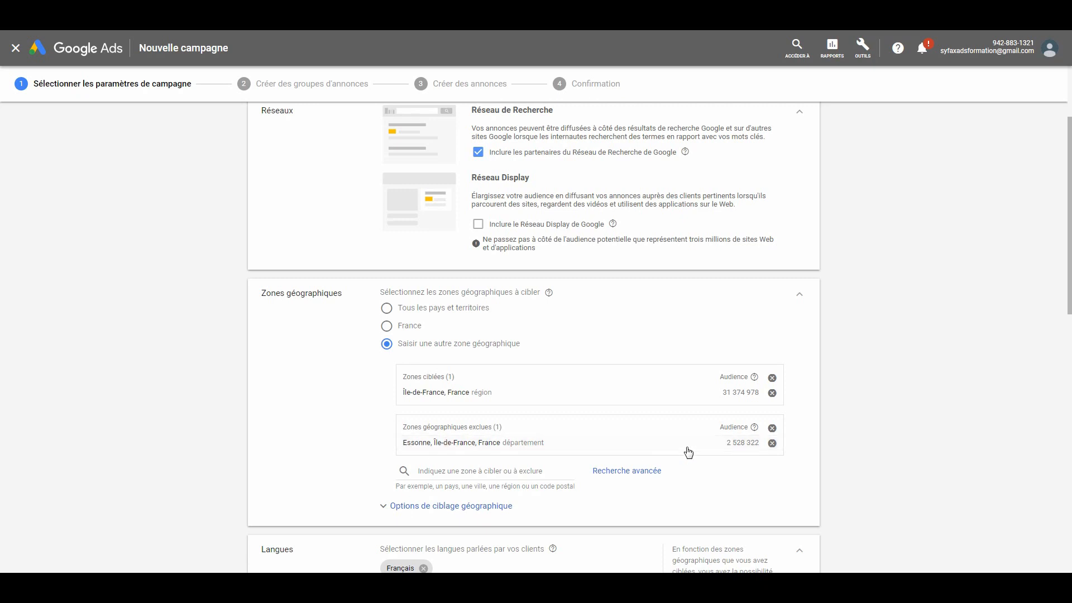
{"action": "left_click", "coordinate": [772, 428]}
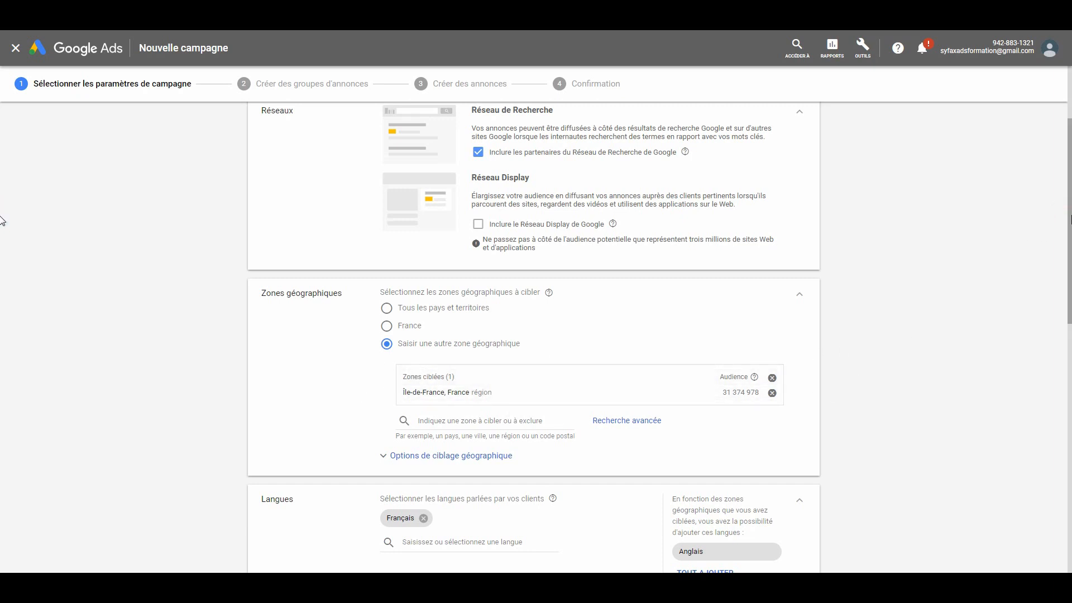
- Look through the available campaign languages and set the average daily budget to 10 €
{"action": "left_click_drag", "start_coordinate": [1068, 219], "coordinate": [1054, 322]}
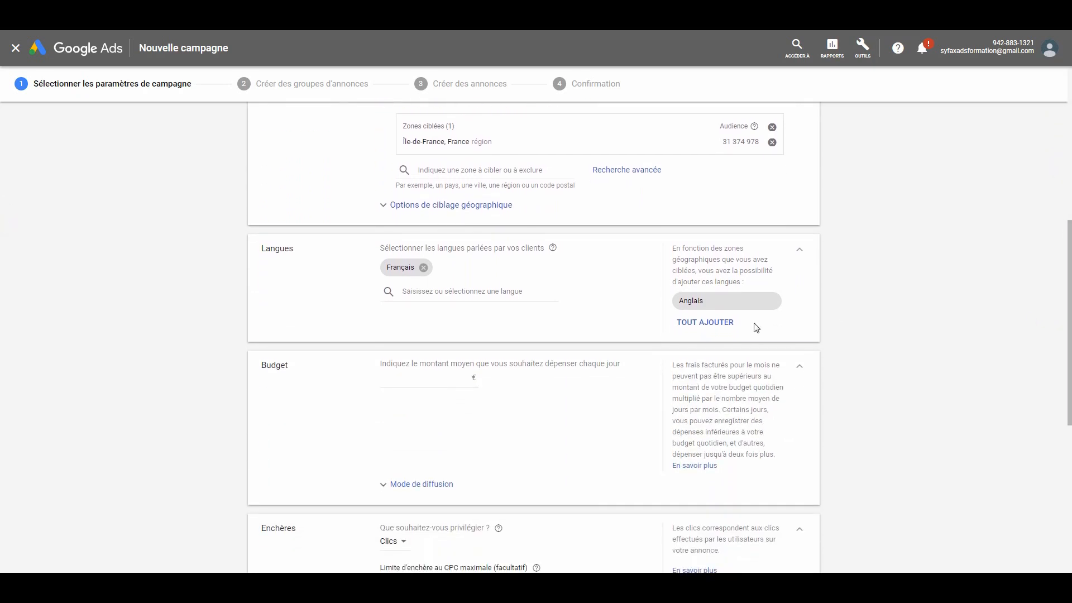
{"action": "left_click", "coordinate": [450, 291]}
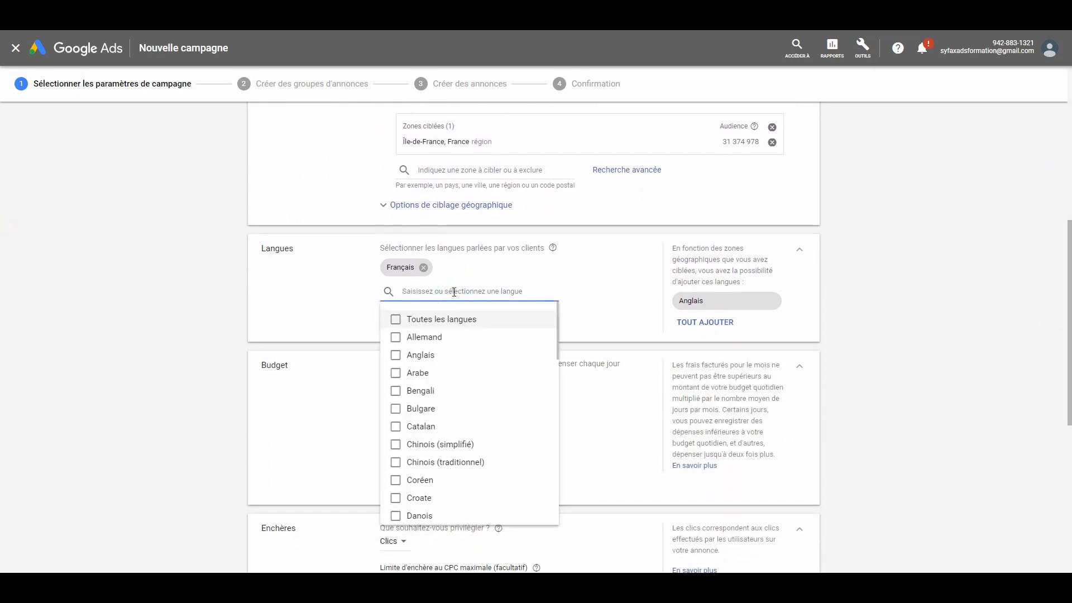
{"action": "left_click", "coordinate": [321, 301]}
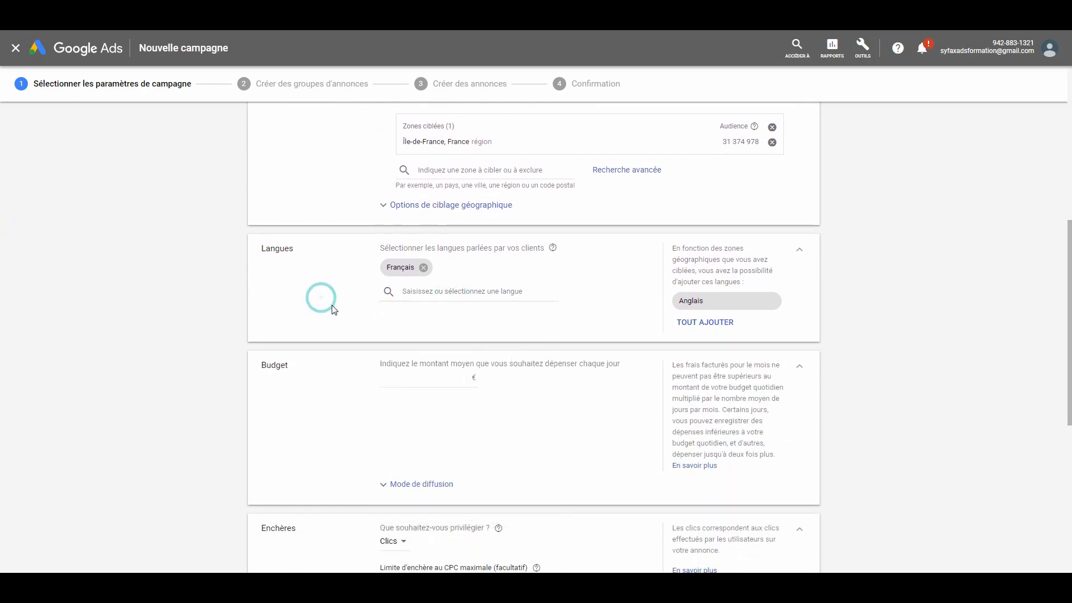
{"action": "scroll", "coordinate": [1053, 282], "scroll_direction": "down", "scroll_amount": 3}
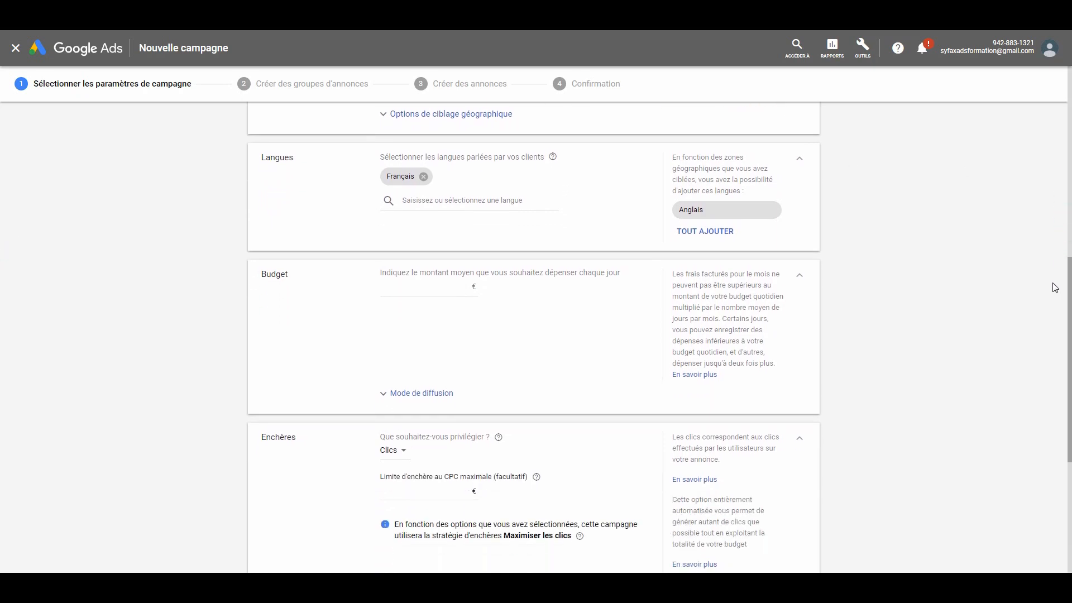
{"action": "left_click", "coordinate": [447, 252]}
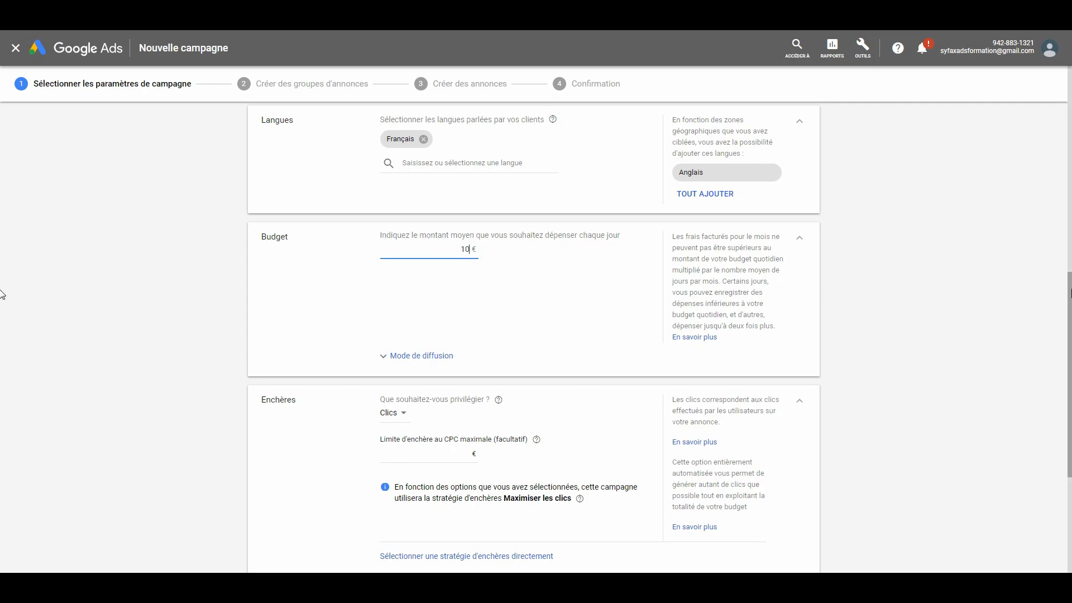
- Keep Clics as the bidding focus and set the maximum CPC bid limit to 0,25 €
{"action": "scroll", "coordinate": [1059, 335], "scroll_direction": "down", "scroll_amount": 2}
{"action": "scroll", "coordinate": [1059, 348], "scroll_direction": "down", "scroll_amount": 1}
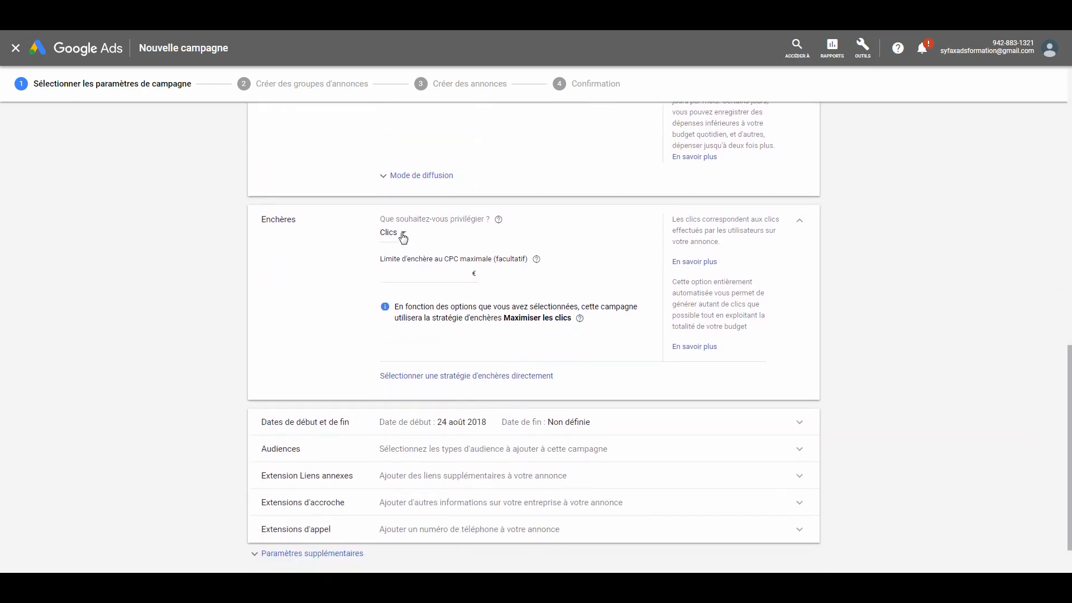
{"action": "left_click", "coordinate": [400, 232]}
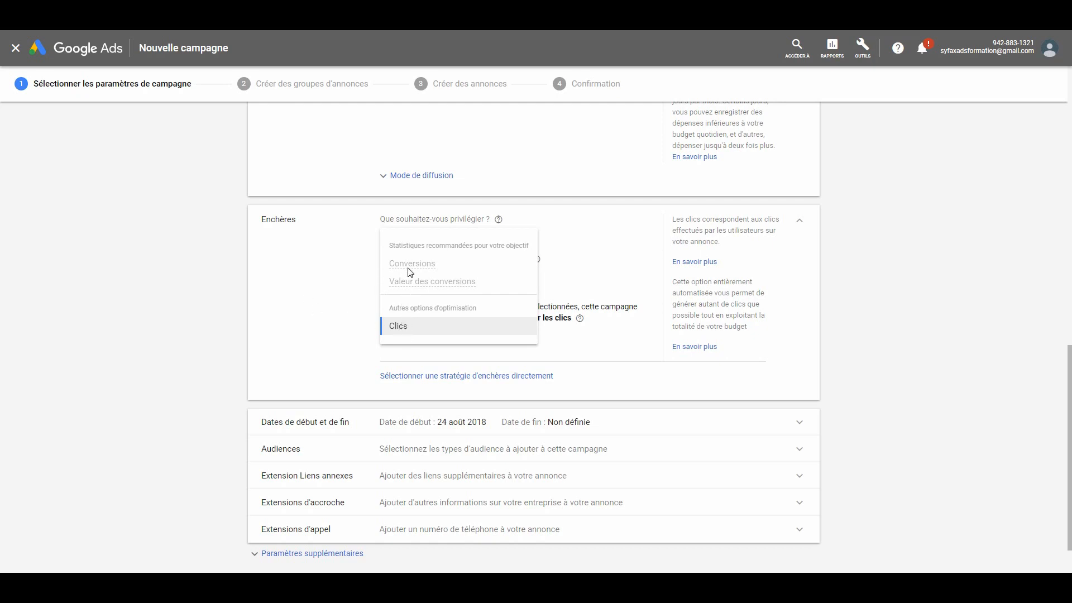
{"action": "mouse_move", "coordinate": [423, 259]}
{"action": "left_click", "coordinate": [307, 311]}
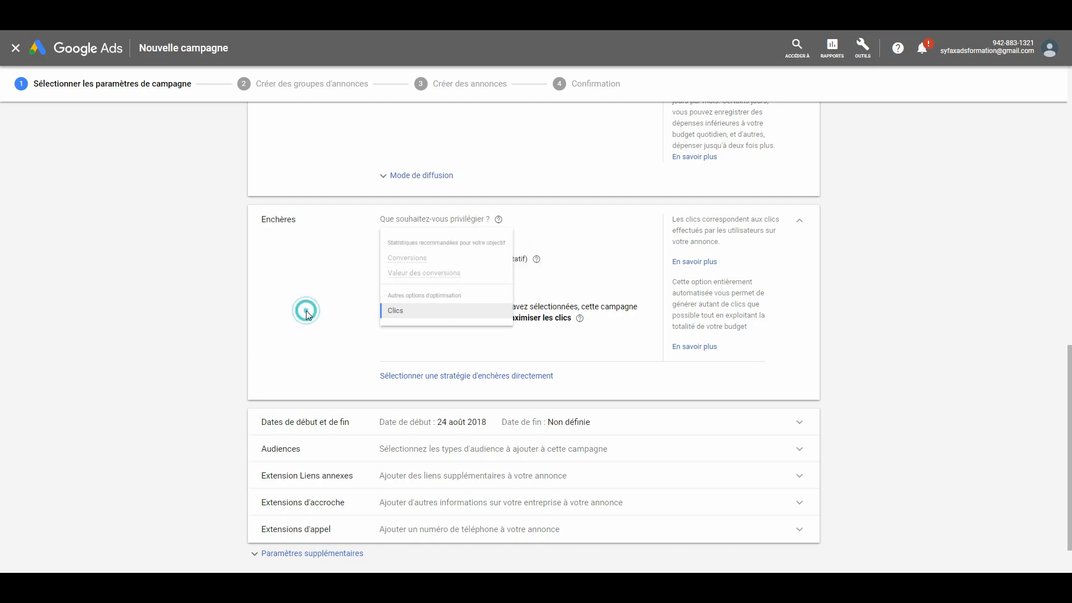
{"action": "left_click", "coordinate": [413, 273]}
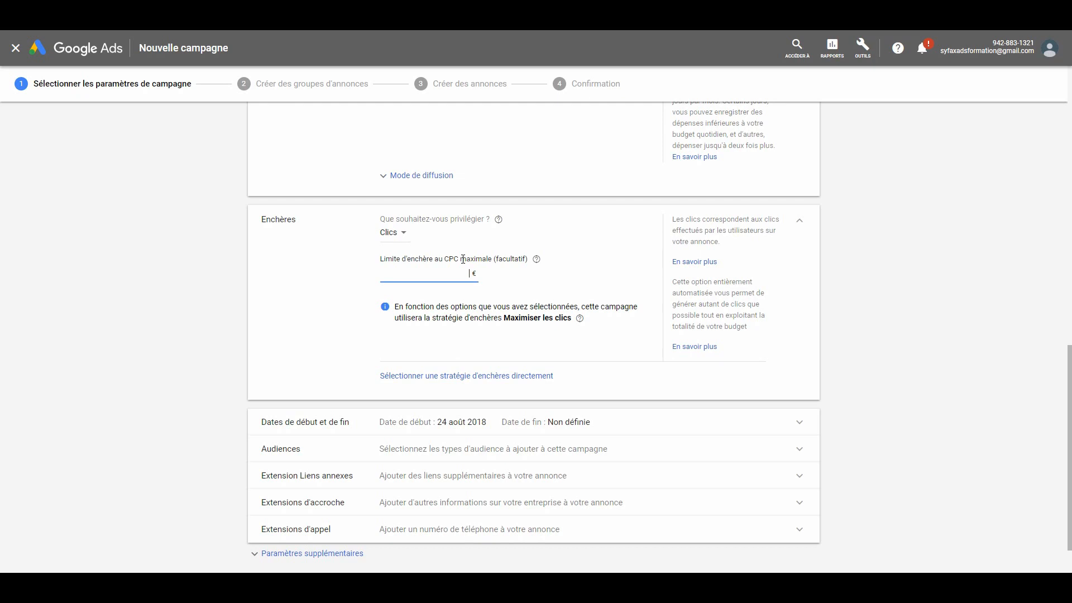
{"action": "type", "text": "0"}
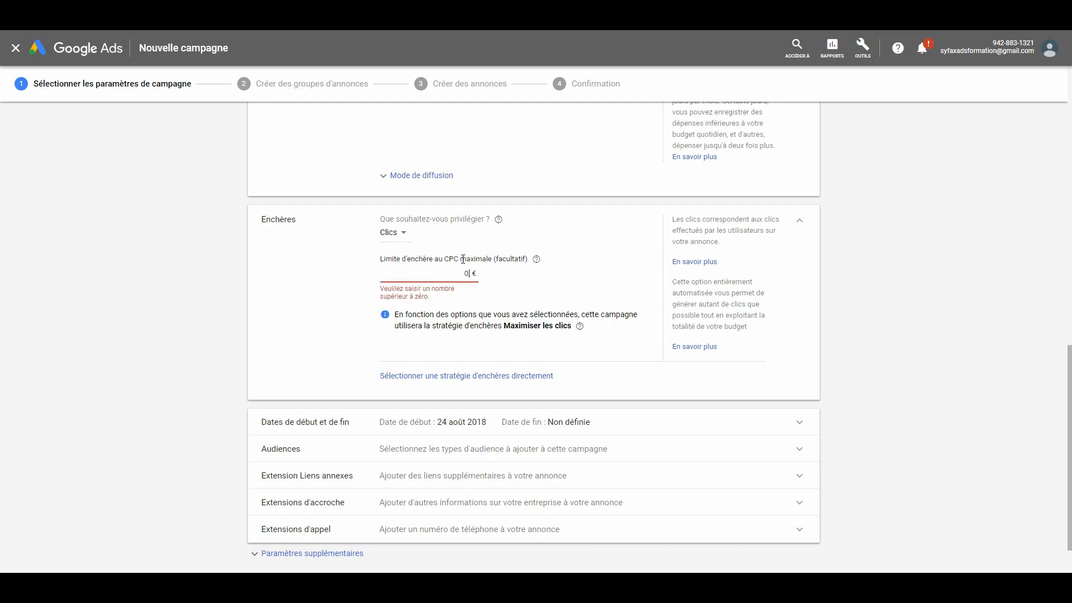
{"action": "type", "text": ",25"}
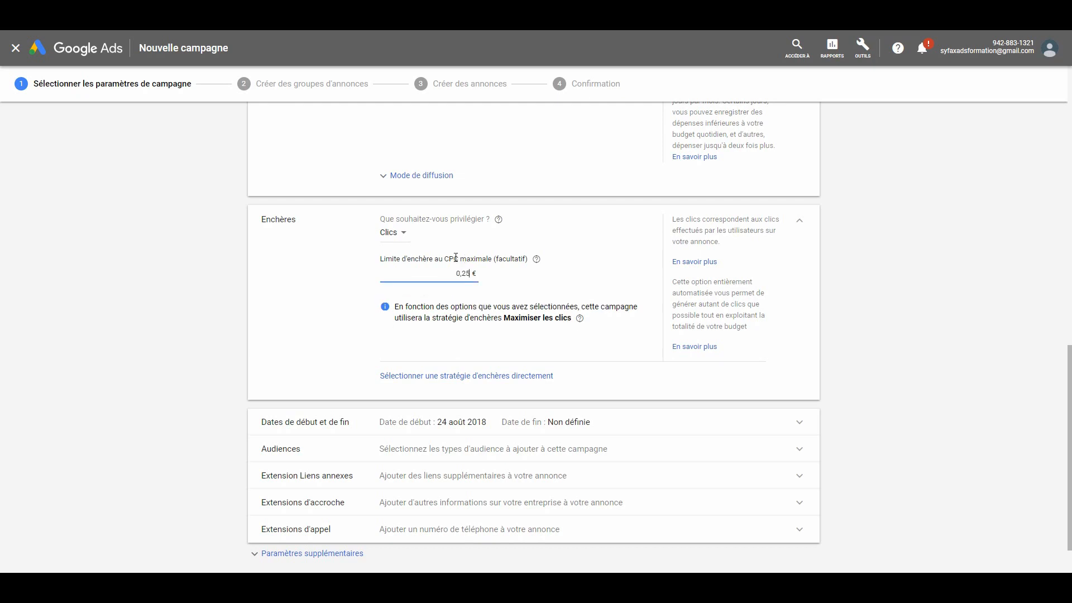
- Choose a bid strategy directly, selecting Emplacement cible sur la page de recherche
{"action": "left_click", "coordinate": [496, 376]}
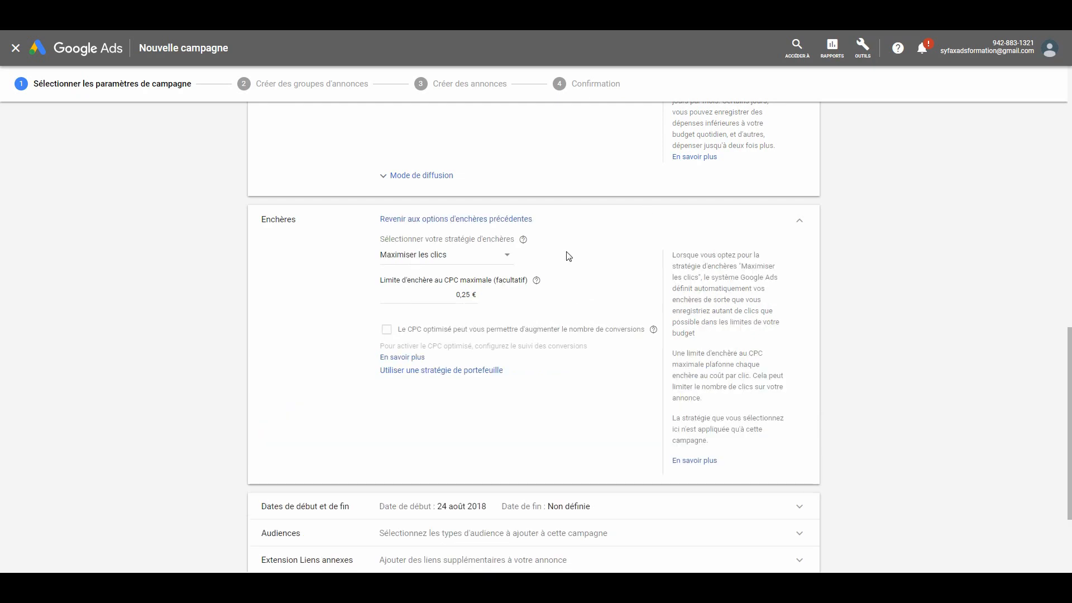
{"action": "left_click", "coordinate": [506, 258]}
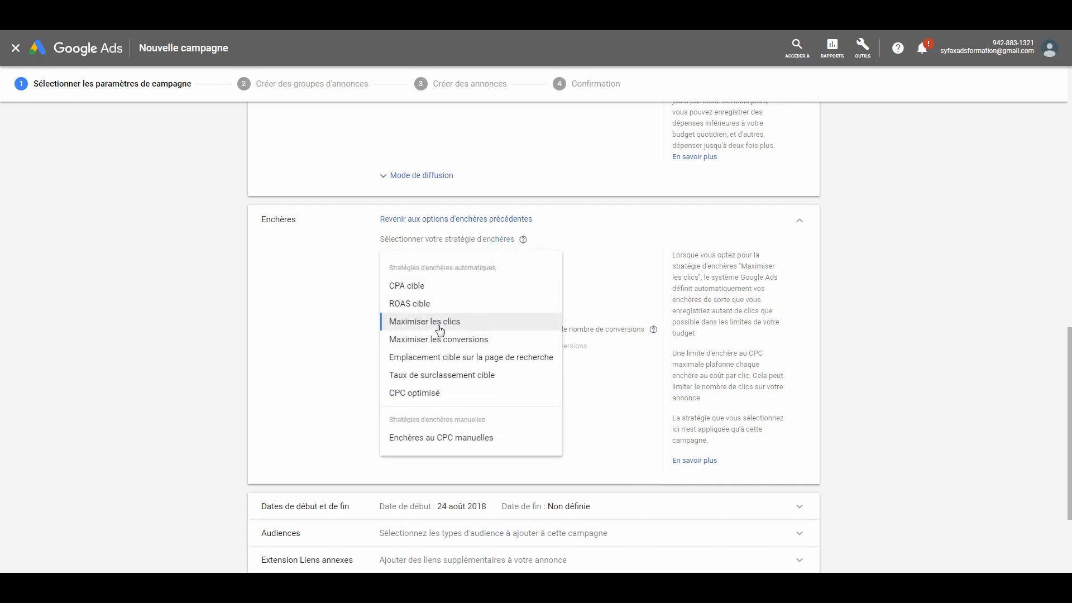
{"action": "mouse_move", "coordinate": [441, 329]}
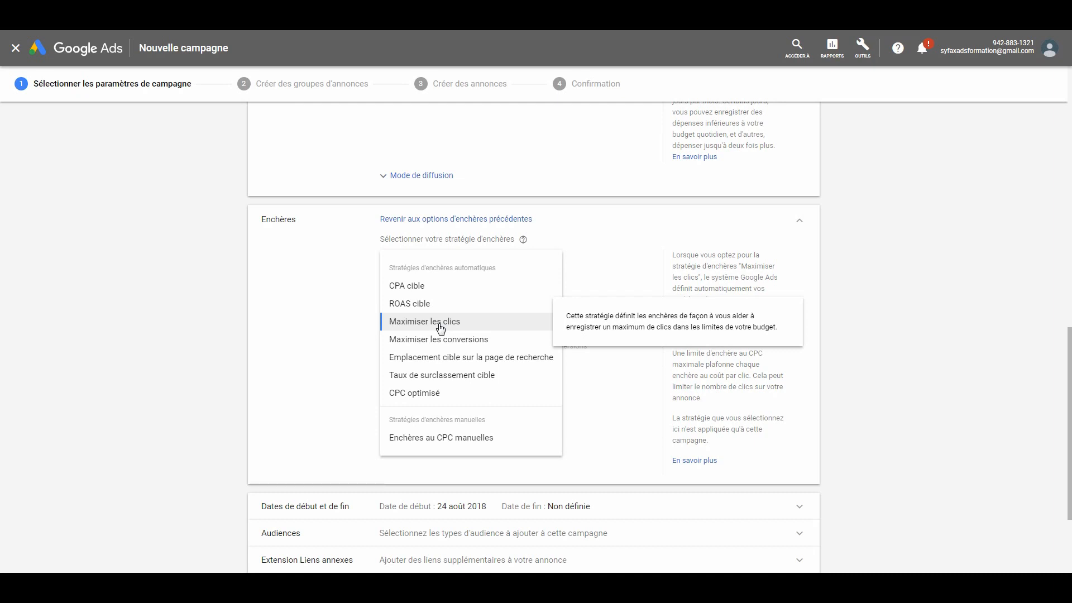
{"action": "mouse_move", "coordinate": [412, 290]}
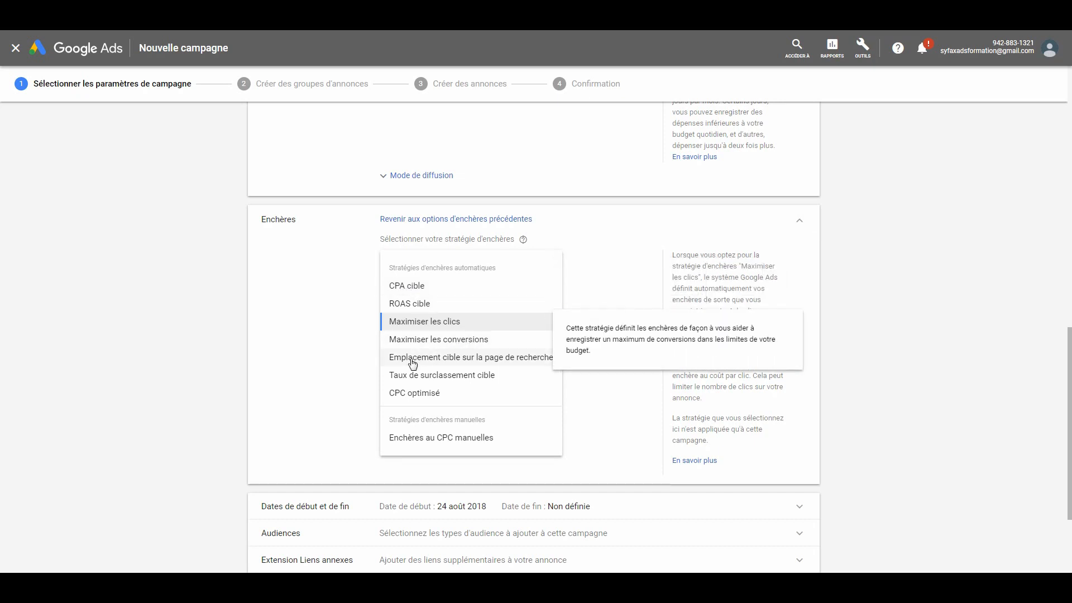
{"action": "left_click", "coordinate": [498, 364]}
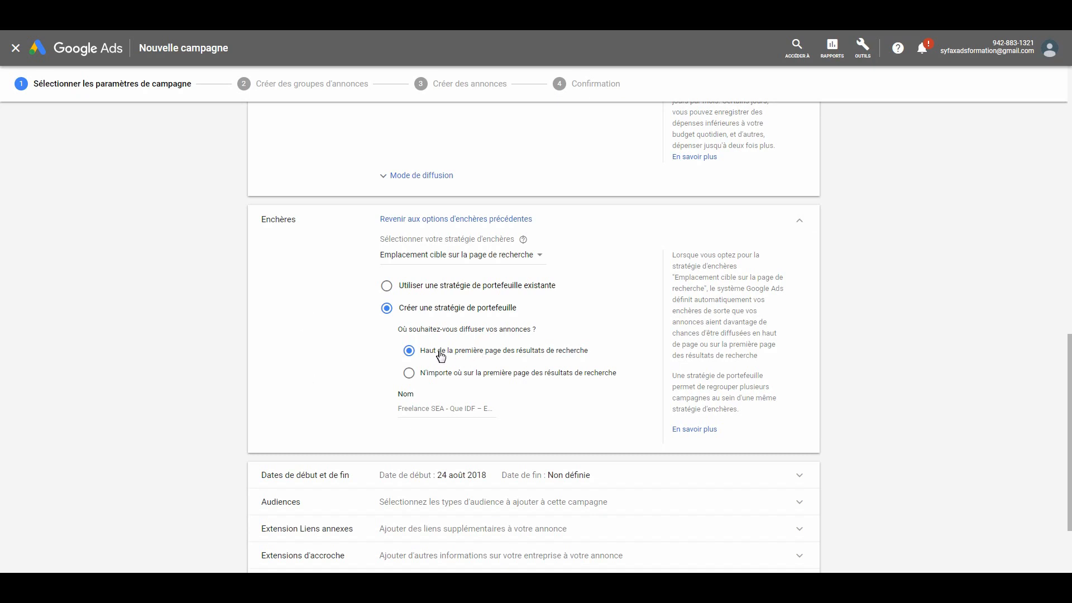
- Change the campaign's bid strategy to Enchères au CPC manuelles
{"action": "left_click", "coordinate": [409, 375]}
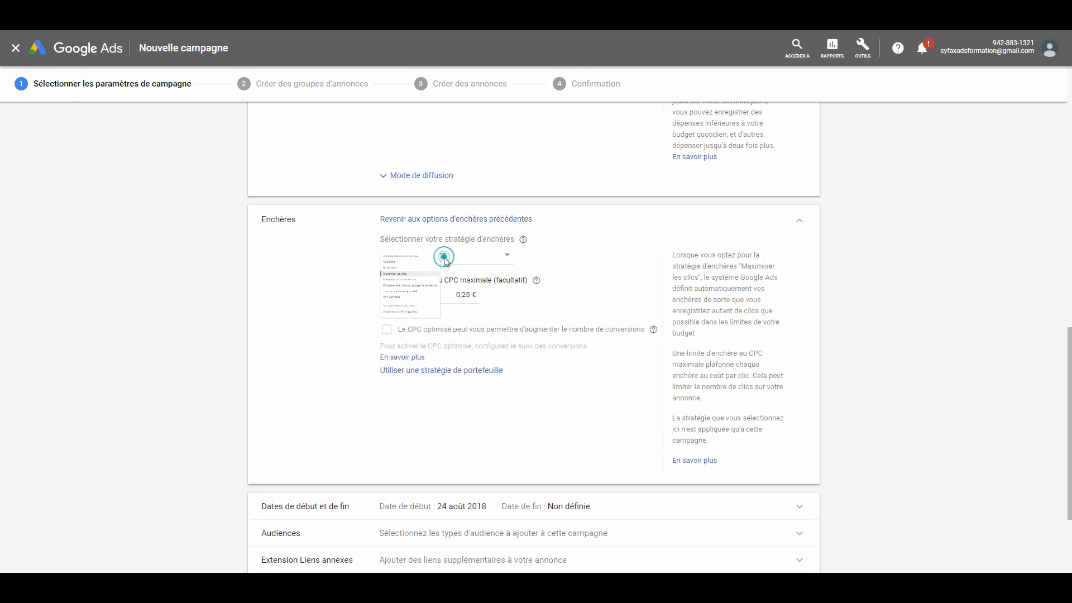
{"action": "left_click", "coordinate": [446, 256]}
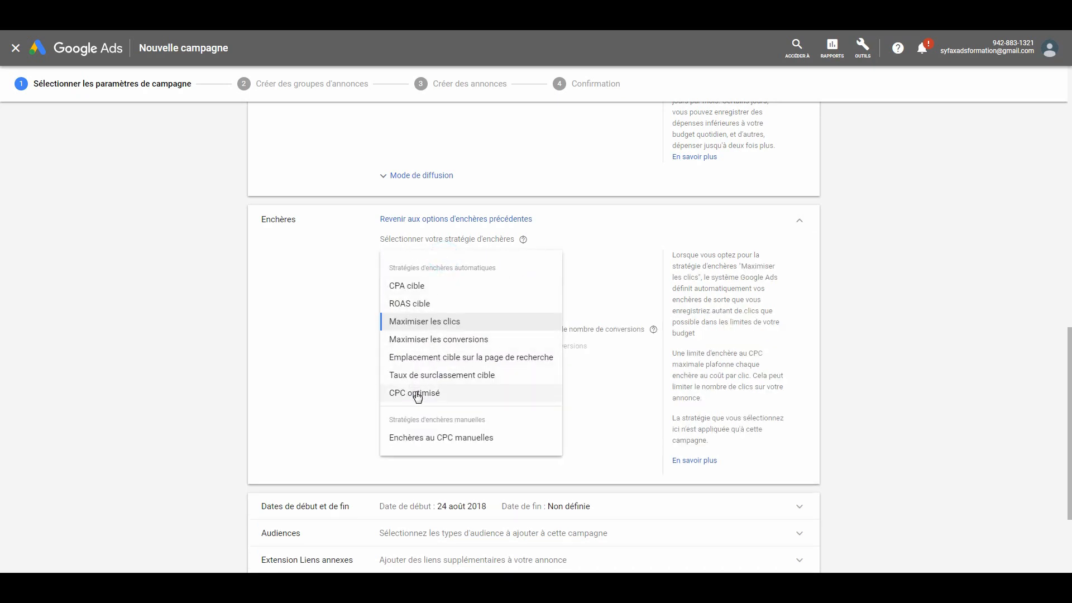
{"action": "left_click", "coordinate": [422, 441]}
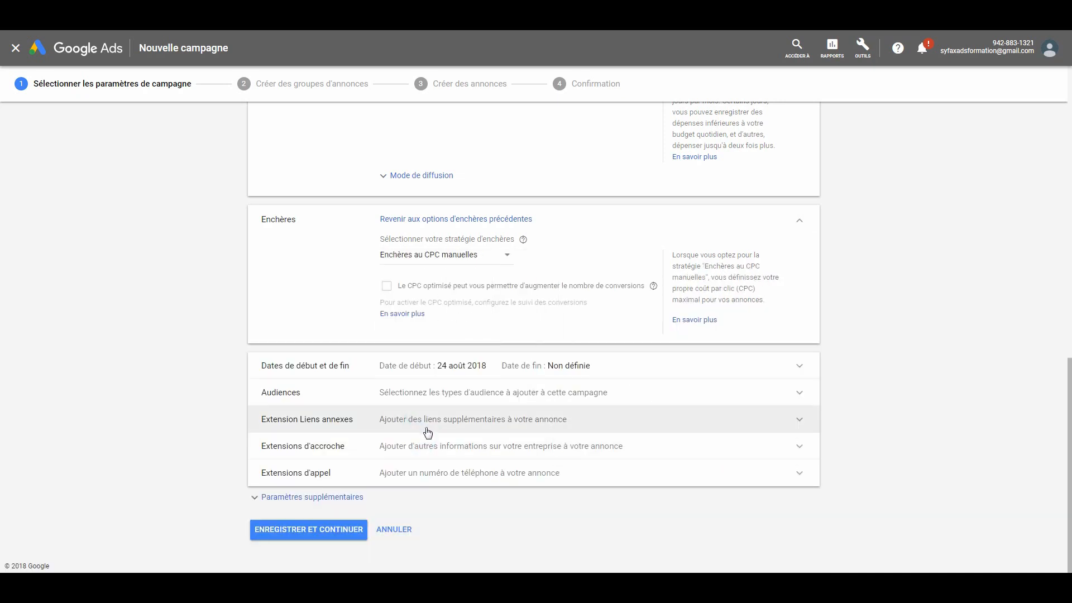
- Try the Accélérée delivery mode for the budget and set it back to Standard
{"action": "scroll", "coordinate": [413, 346], "scroll_direction": "up", "scroll_amount": 1}
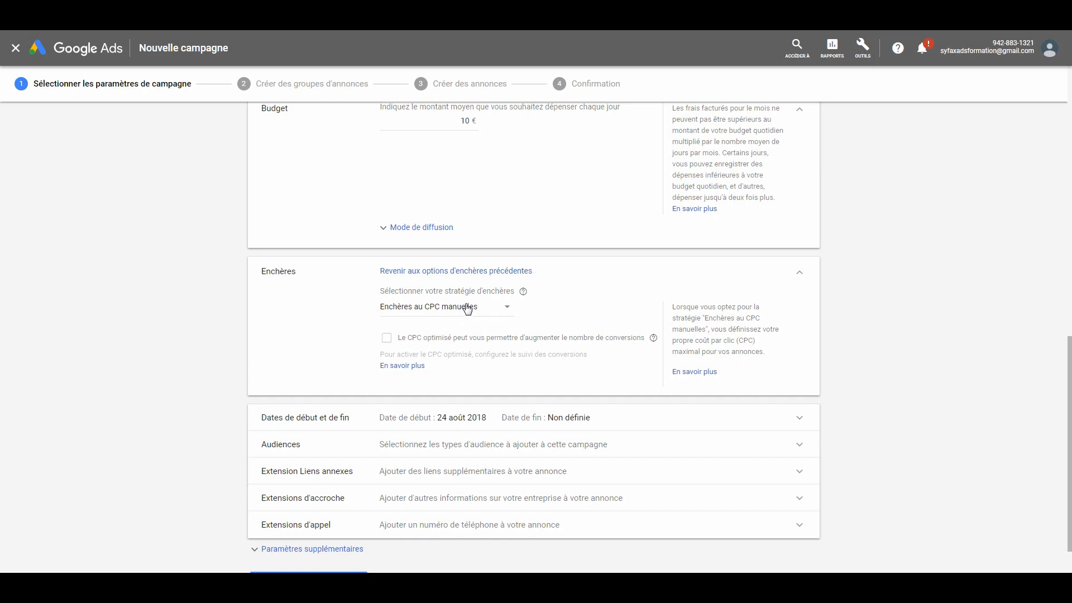
{"action": "left_click", "coordinate": [430, 237]}
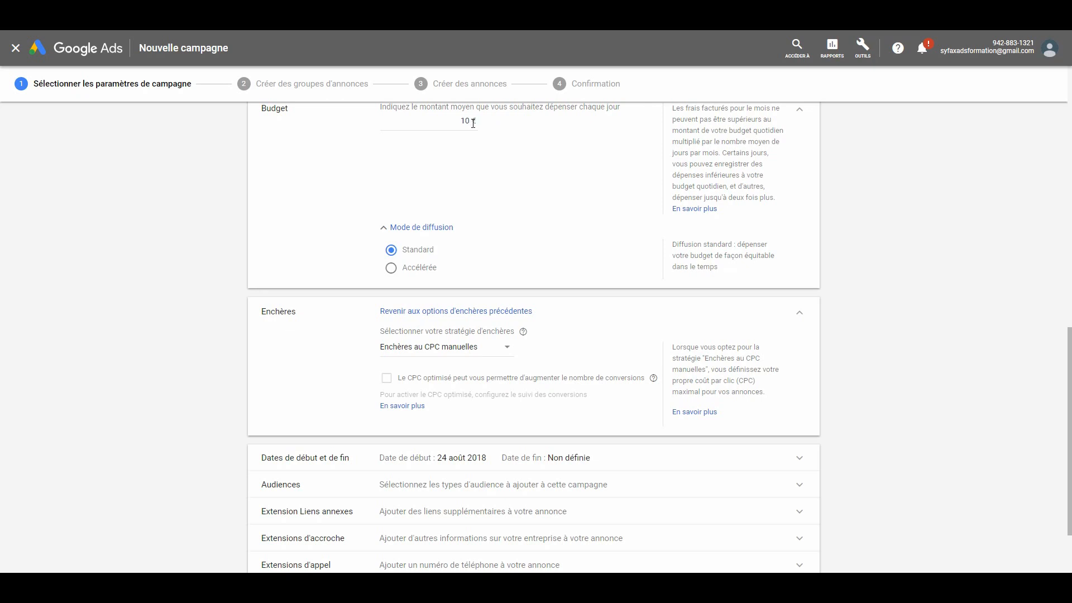
{"action": "left_click", "coordinate": [419, 271]}
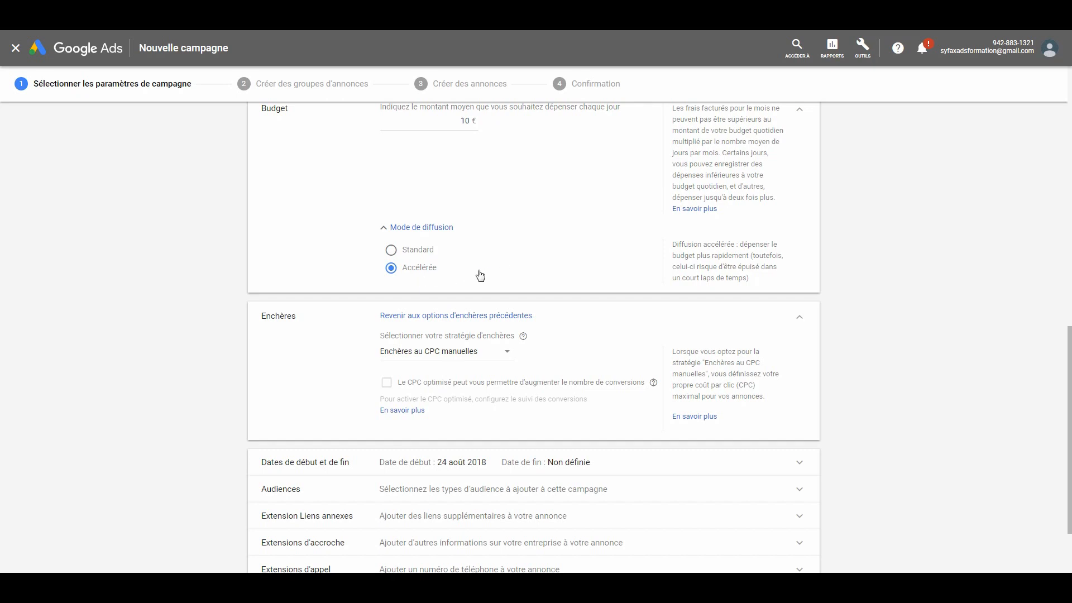
{"action": "left_click", "coordinate": [422, 255]}
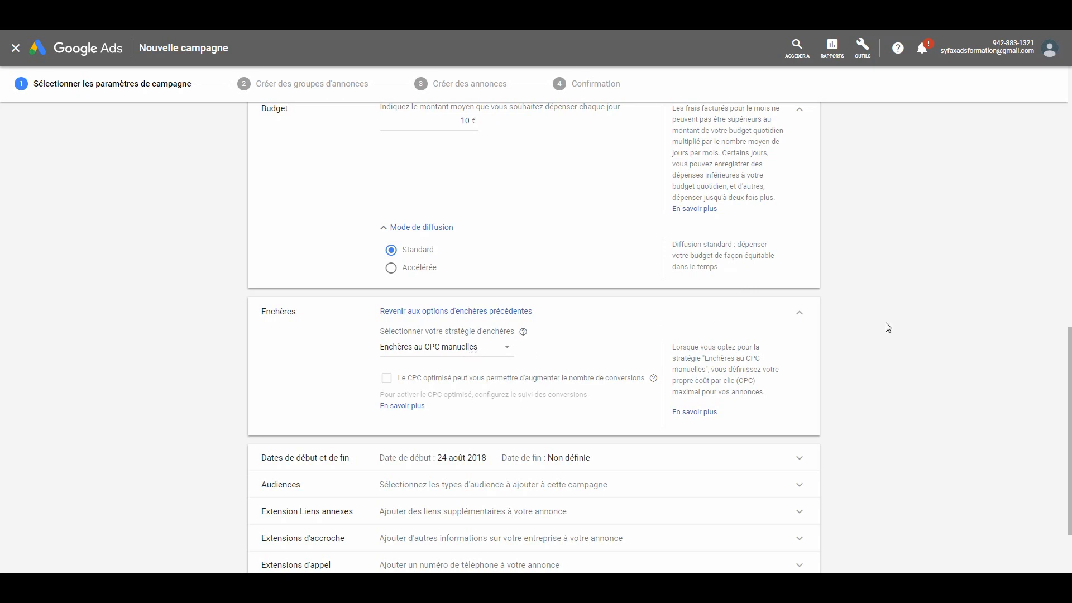
- Set the campaign's end date to 31 October 2018
{"action": "left_click_drag", "start_coordinate": [1069, 337], "coordinate": [1070, 378]}
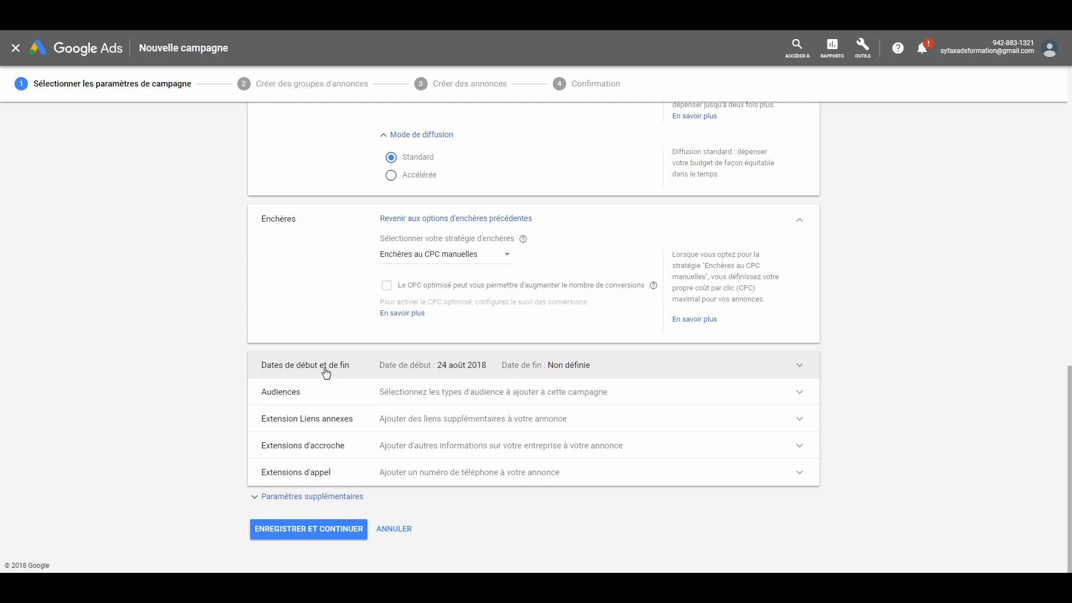
{"action": "left_click", "coordinate": [421, 367]}
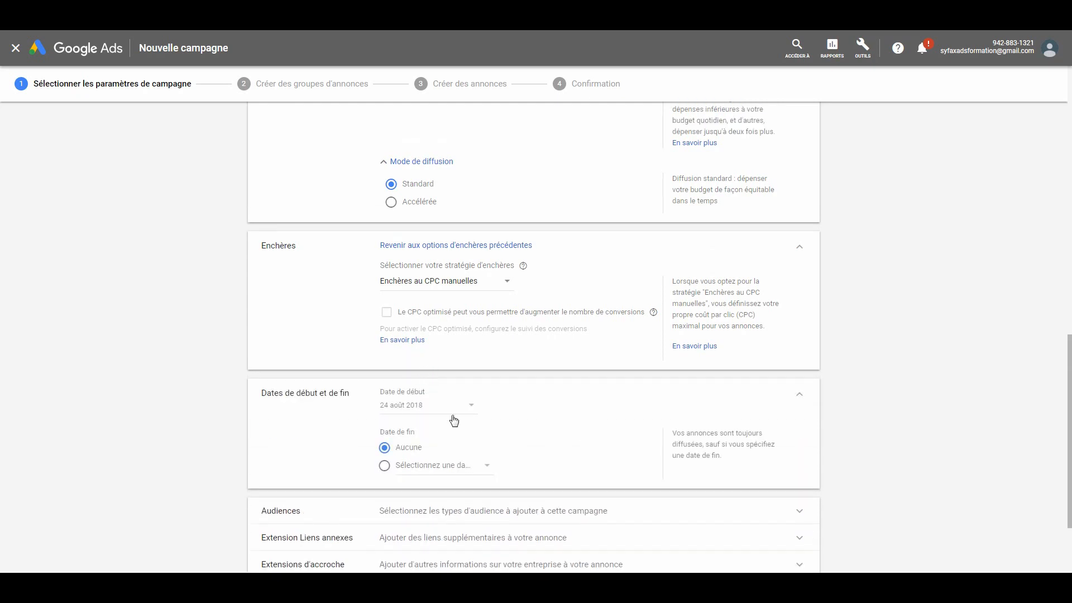
{"action": "left_click", "coordinate": [456, 464]}
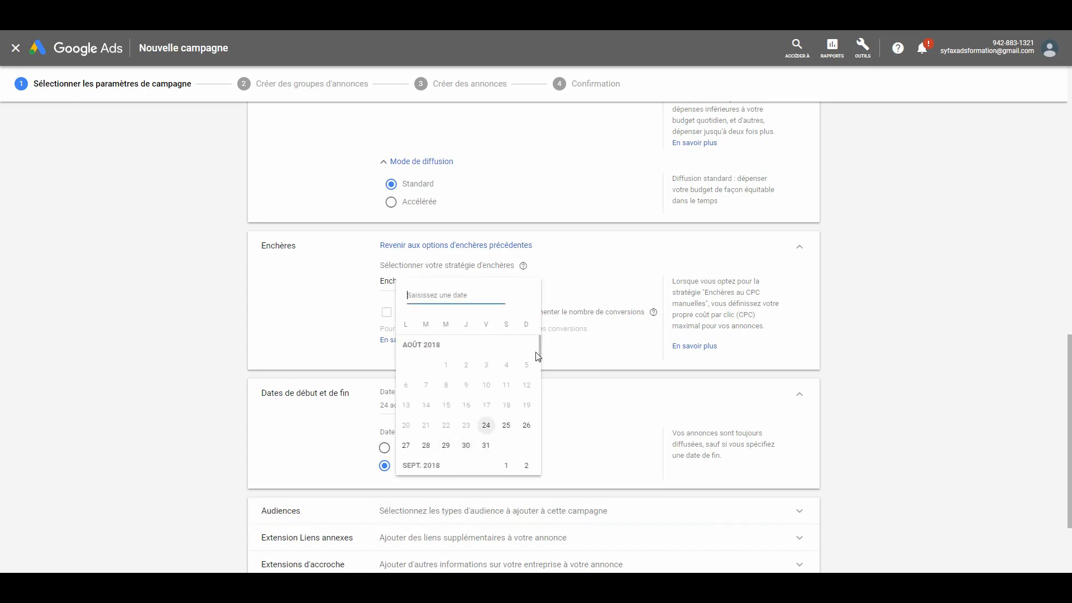
{"action": "left_click_drag", "start_coordinate": [540, 352], "coordinate": [540, 352]}
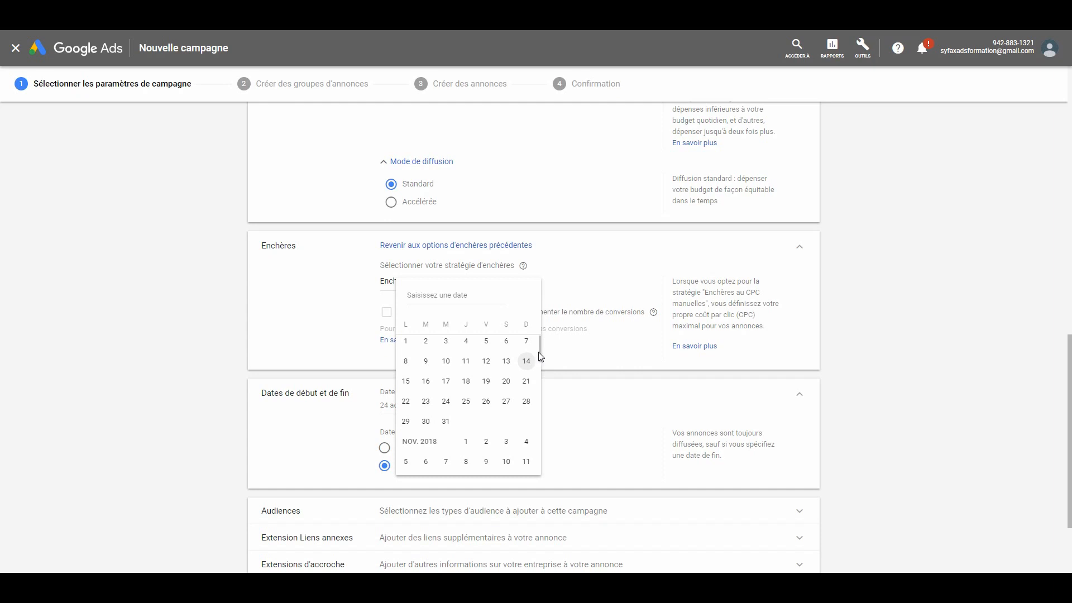
{"action": "left_click_drag", "start_coordinate": [540, 350], "coordinate": [540, 351]}
{"action": "scroll", "coordinate": [540, 350], "scroll_direction": "down", "scroll_amount": 5}
{"action": "left_click", "coordinate": [445, 420]}
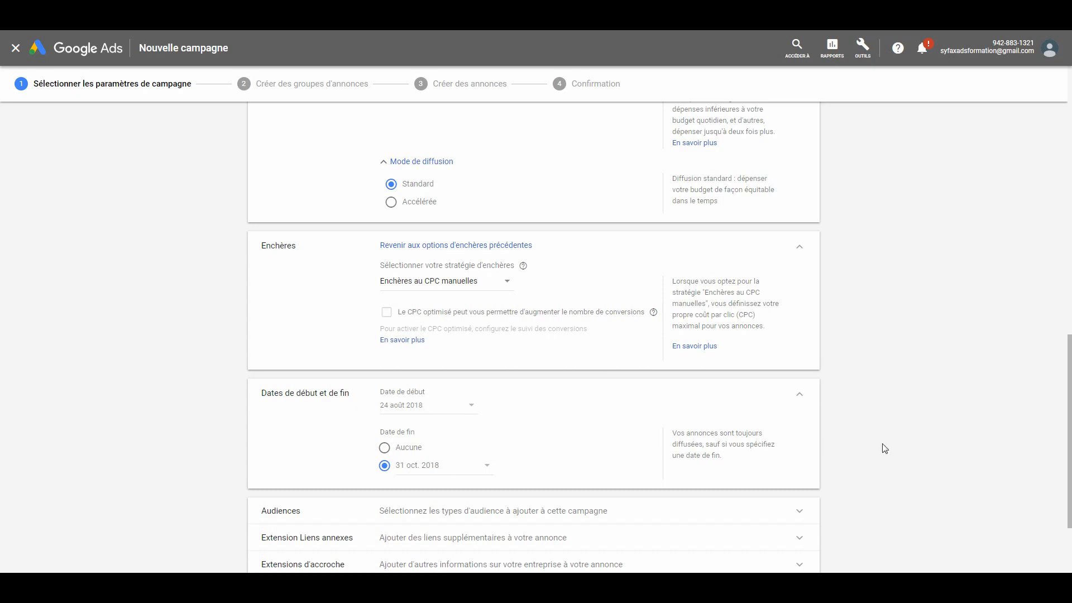
- Look at the campaign's sitelink extension (Liens annexes) settings and collapse them without adding any link
{"action": "left_click_drag", "start_coordinate": [1068, 360], "coordinate": [1069, 407]}
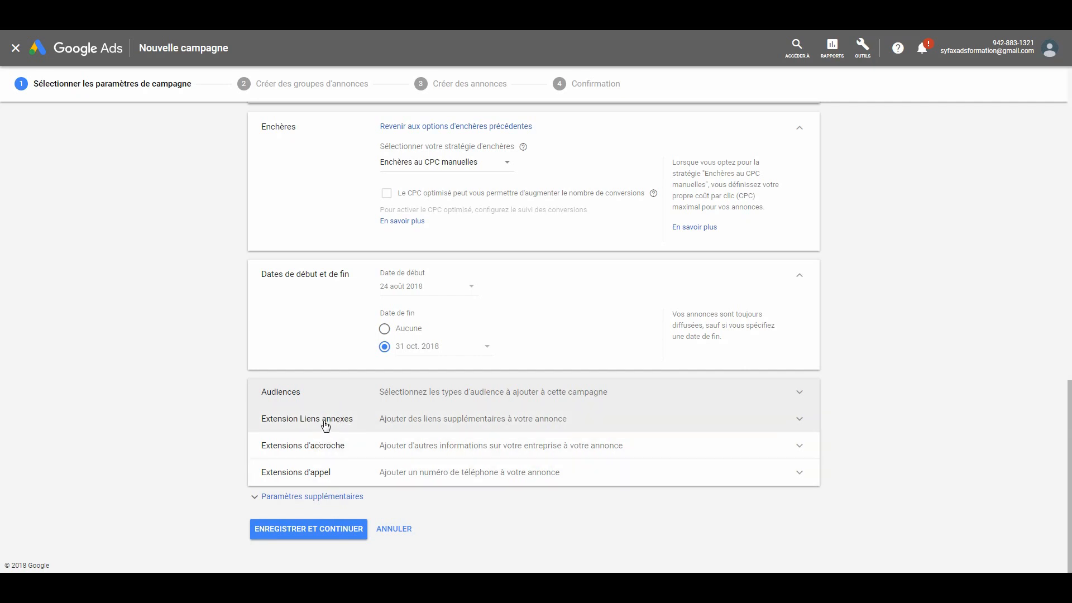
{"action": "left_click", "coordinate": [538, 420]}
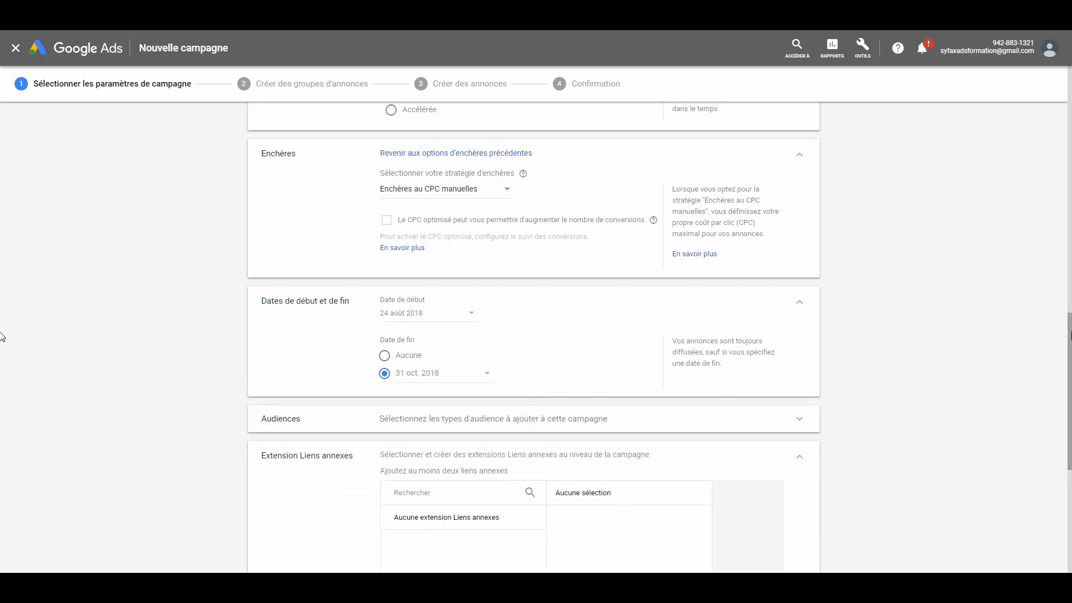
{"action": "scroll", "coordinate": [1049, 348], "scroll_direction": "down", "scroll_amount": 5}
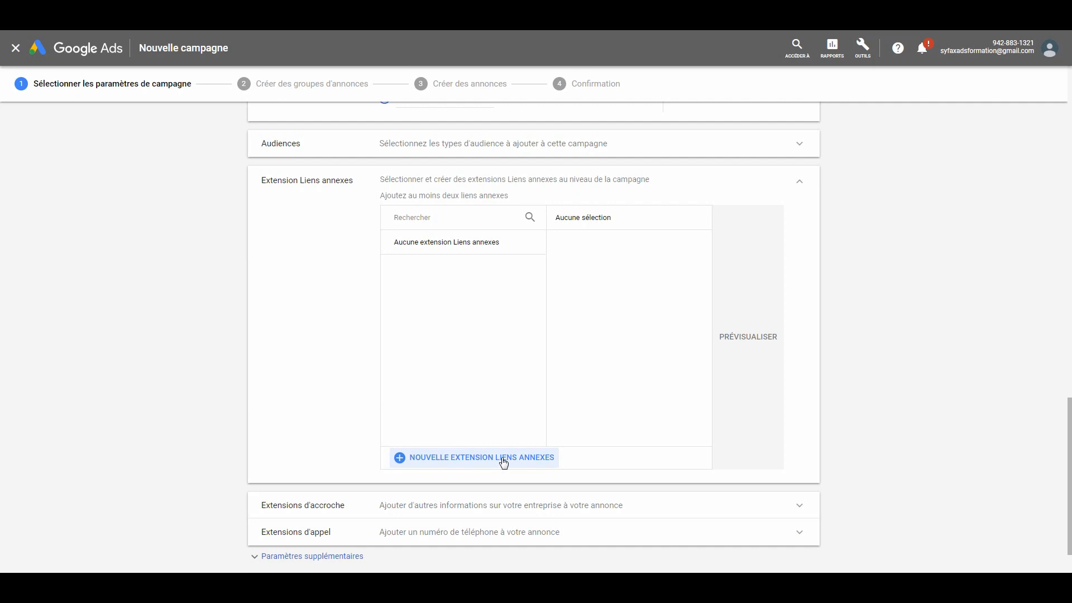
{"action": "left_click", "coordinate": [799, 182]}
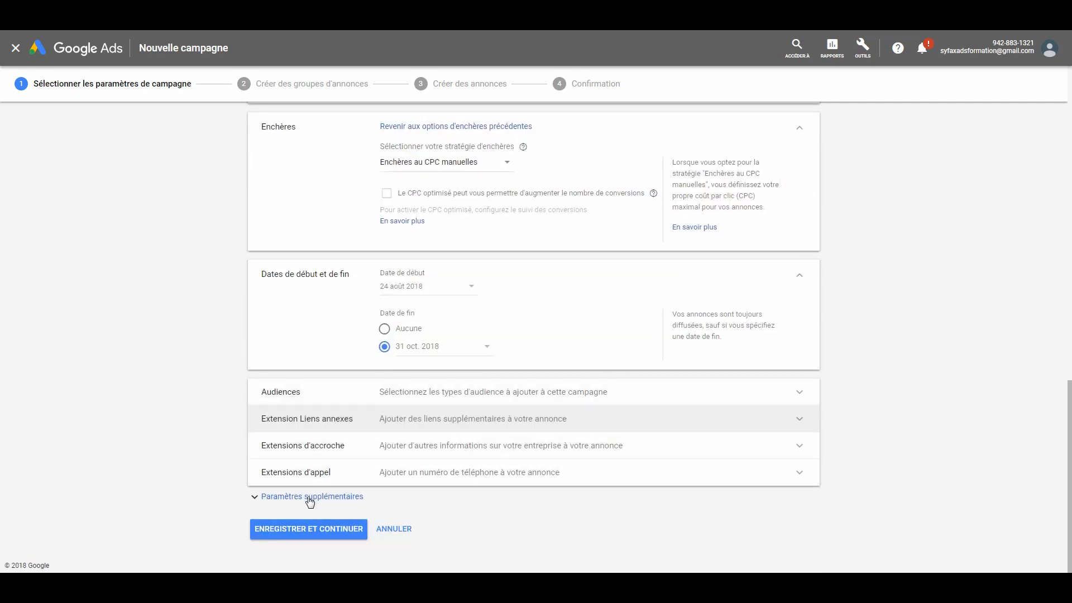
- Start a new call extension for the campaign, choosing France as the country and entering the business phone number
{"action": "left_click", "coordinate": [624, 473]}
{"action": "left_click_drag", "start_coordinate": [1070, 346], "coordinate": [1036, 447]}
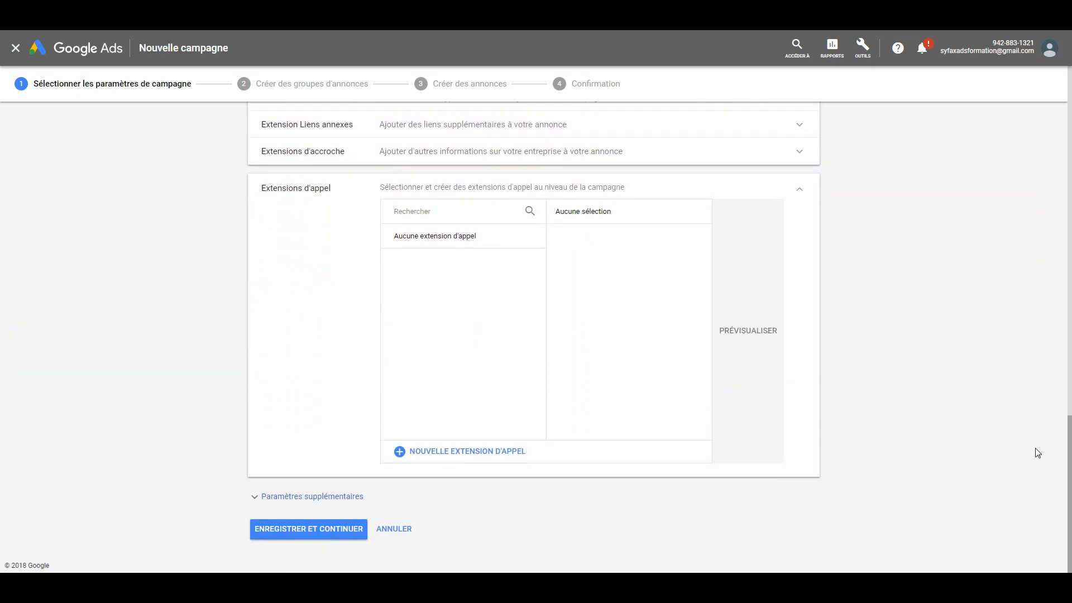
{"action": "left_click", "coordinate": [484, 459]}
{"action": "left_click", "coordinate": [460, 333]}
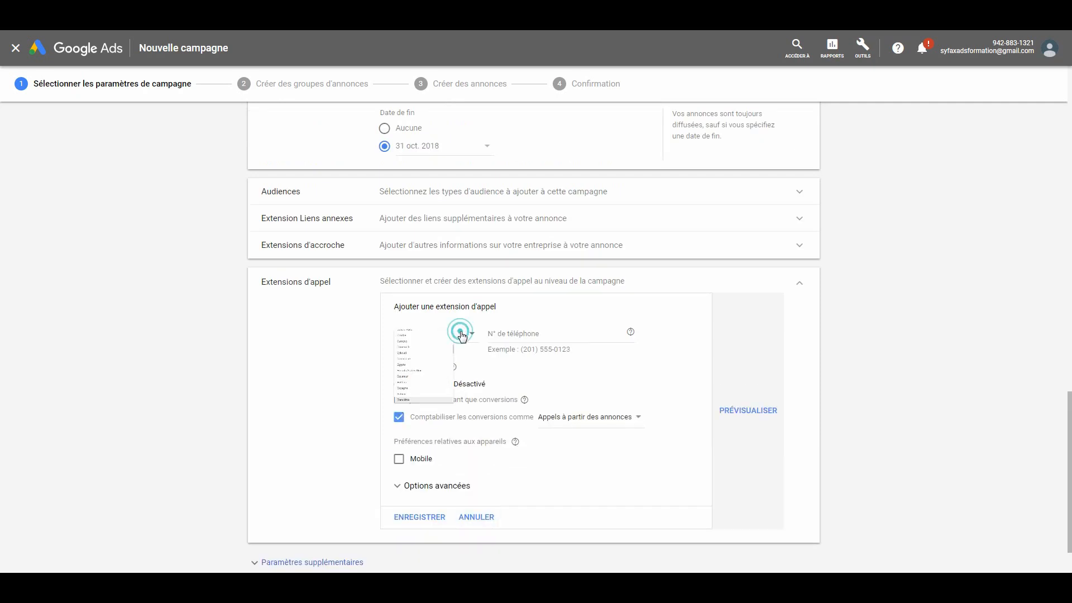
{"action": "mouse_move", "coordinate": [573, 387]}
{"action": "left_mouse_down"}
{"action": "mouse_move", "coordinate": [576, 374]}
{"action": "mouse_move", "coordinate": [574, 401]}
{"action": "left_mouse_up"}
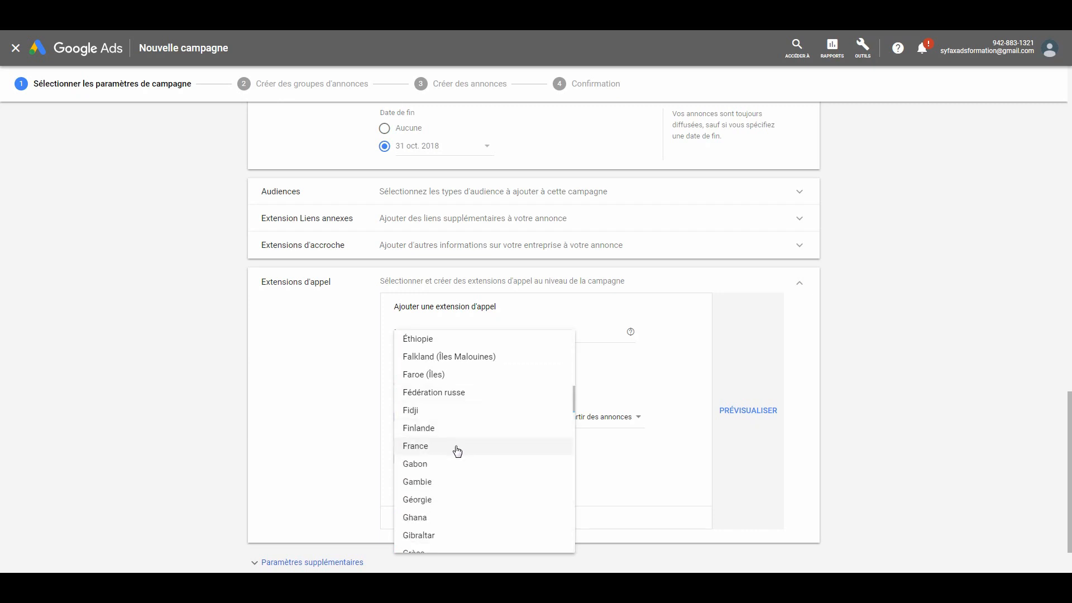
{"action": "left_click", "coordinate": [456, 450]}
{"action": "left_click", "coordinate": [513, 333]}
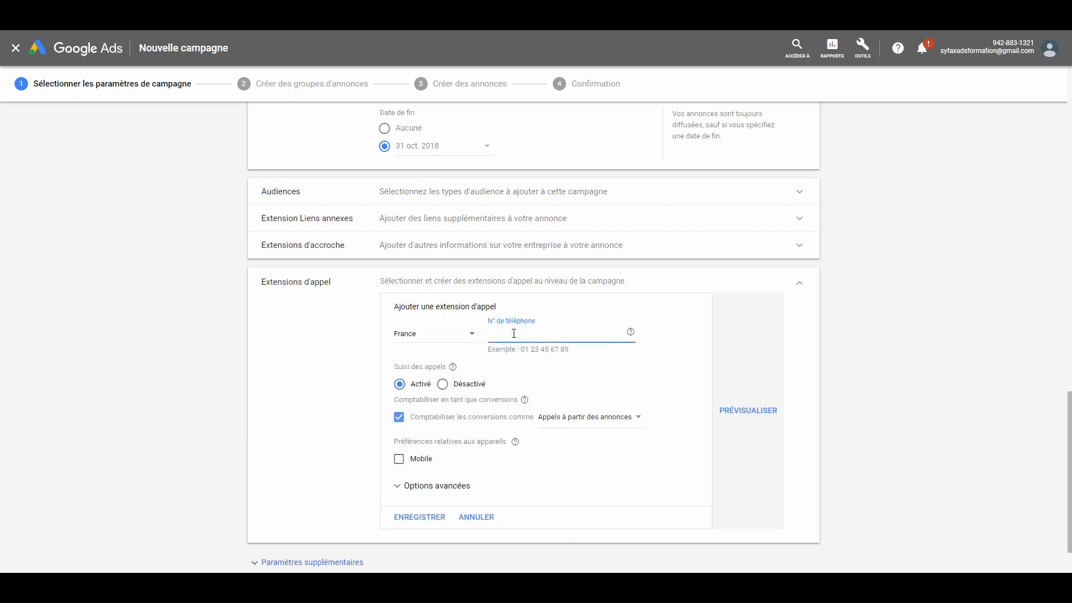
- Disable call tracking for the call extension, set its device preference to Mobile, and save it
{"action": "left_click", "coordinate": [442, 384]}
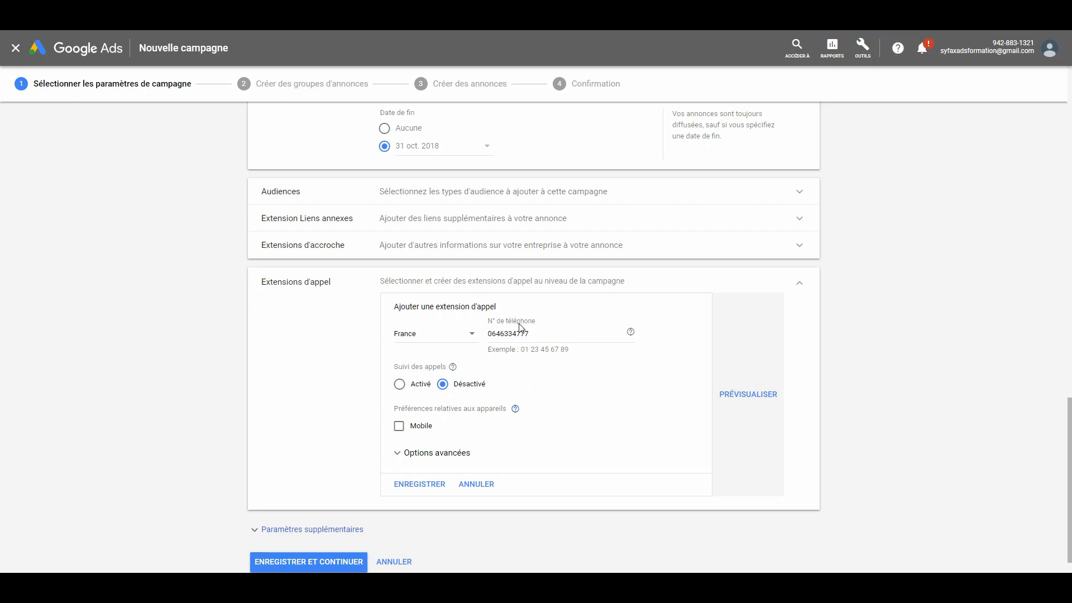
{"action": "left_click", "coordinate": [398, 429]}
{"action": "left_click", "coordinate": [419, 484]}
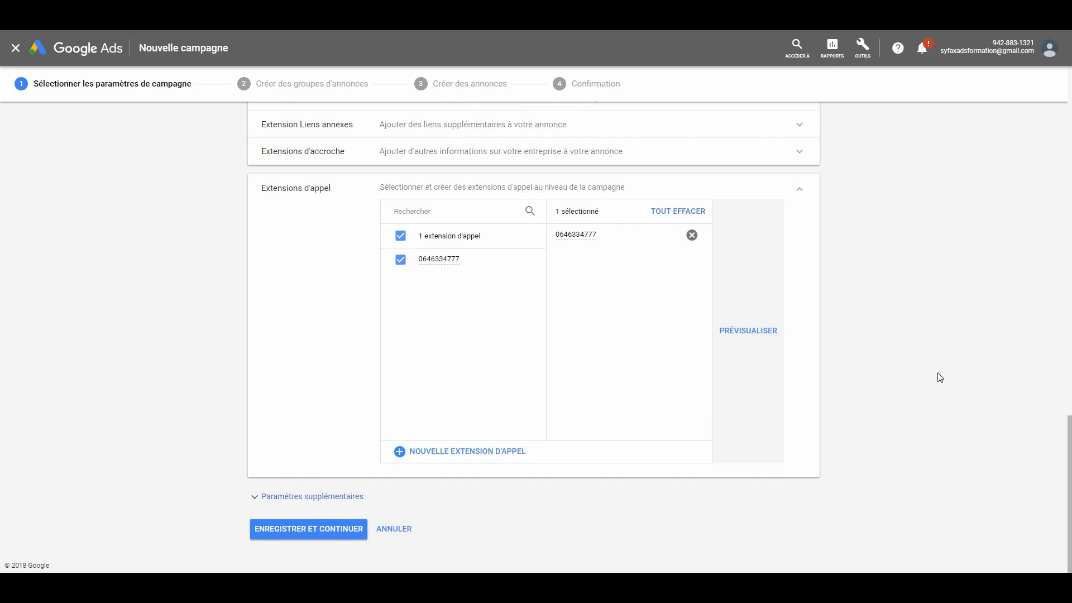
{"action": "left_click", "coordinate": [804, 192]}
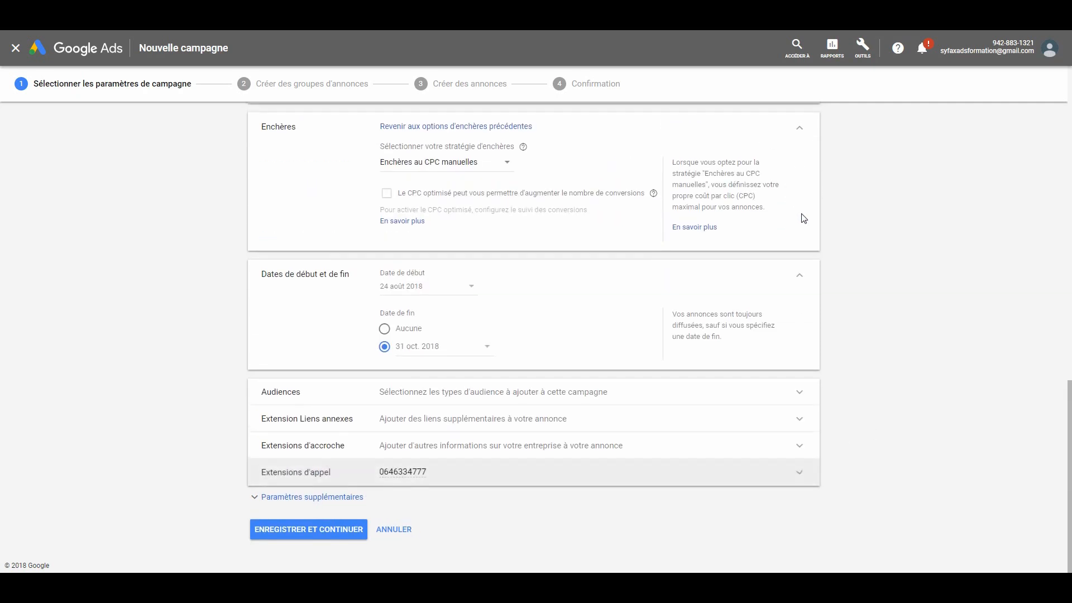
- Start a new callout extension (extension d'accroche) with the text "Audit SEA Gratuit."
{"action": "left_click", "coordinate": [799, 445]}
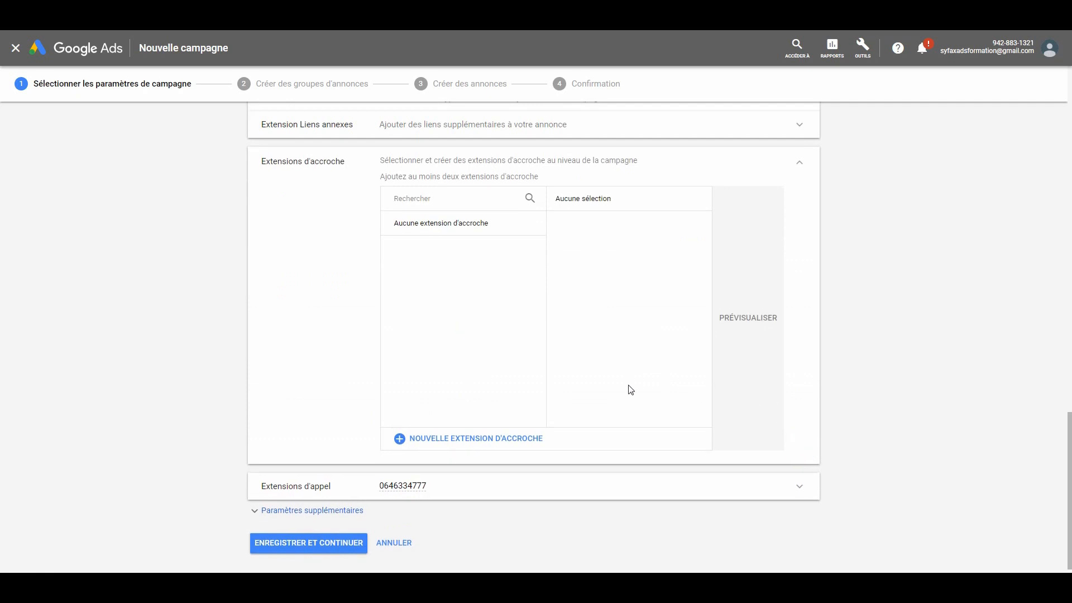
{"action": "left_click", "coordinate": [473, 439]}
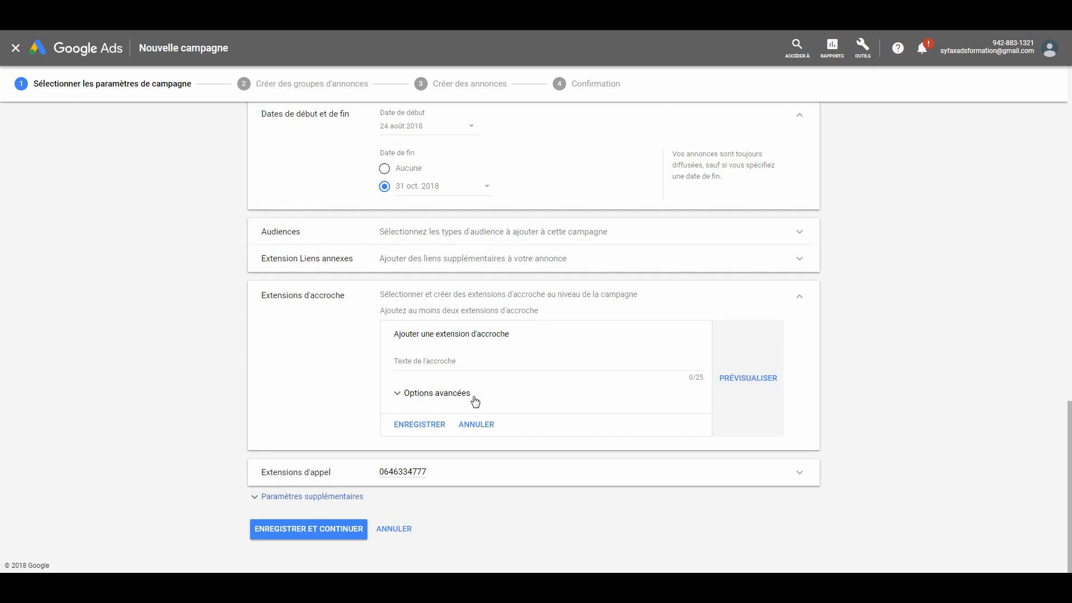
{"action": "left_click", "coordinate": [447, 358]}
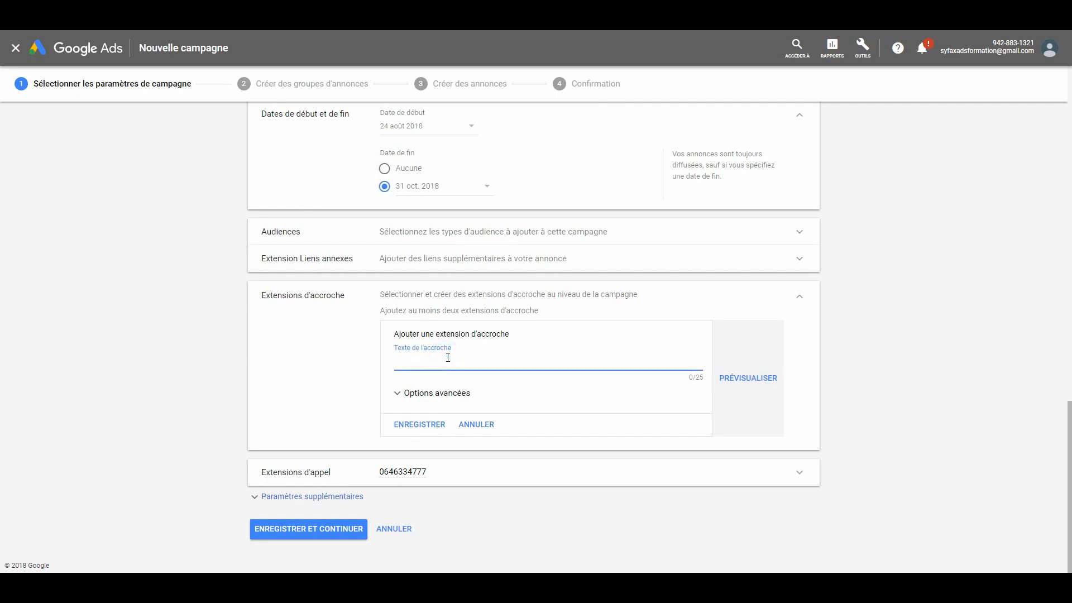
{"action": "key", "text": "Caps_Lock"}
{"action": "type", "text": "A"}
{"action": "key", "text": "Caps_Lock"}
{"action": "type", "text": "udit"}
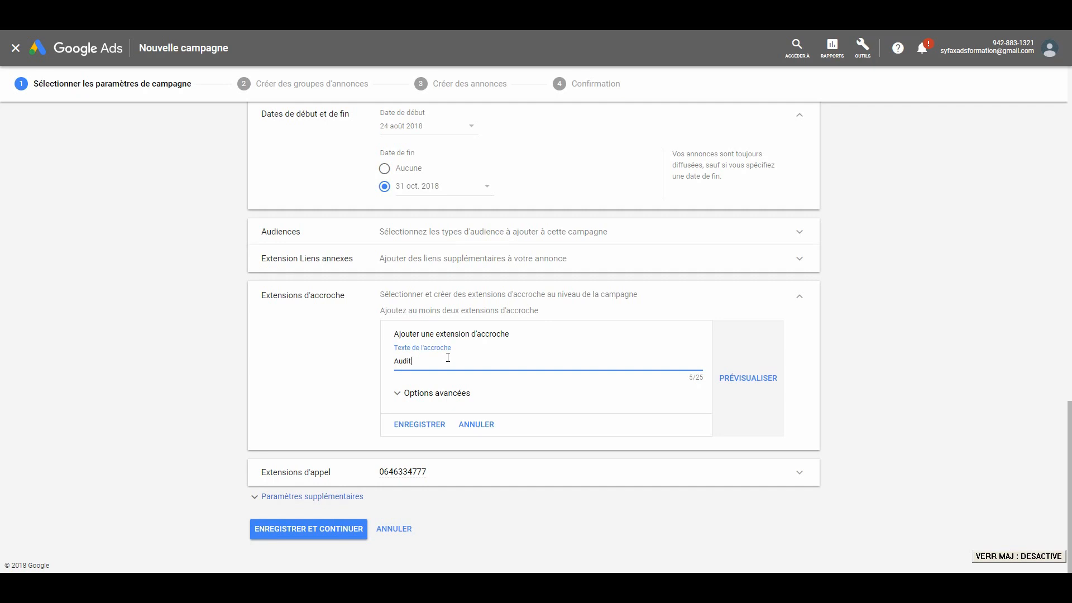
{"action": "key", "text": "Caps_Lock"}
{"action": "type", "text": "SEA G"}
{"action": "key", "text": "Caps_Lock"}
{"action": "type", "text": "ratuit."}
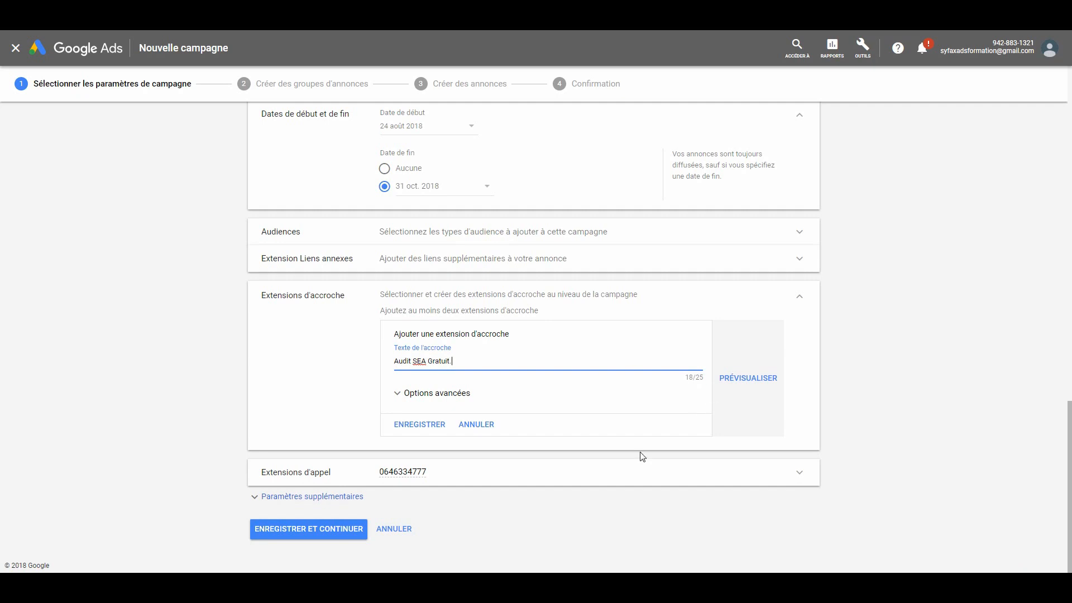
- Preview the callout extension in the mobile and PC ads, comparing it with and without highlighting, and hide the preview
{"action": "left_click", "coordinate": [743, 379]}
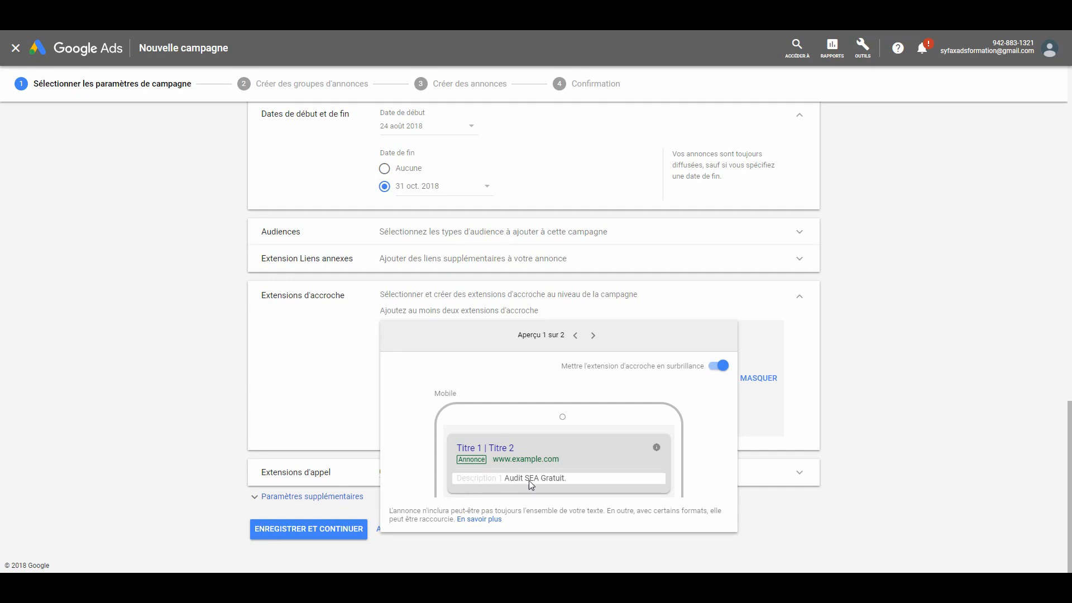
{"action": "left_click", "coordinate": [721, 366]}
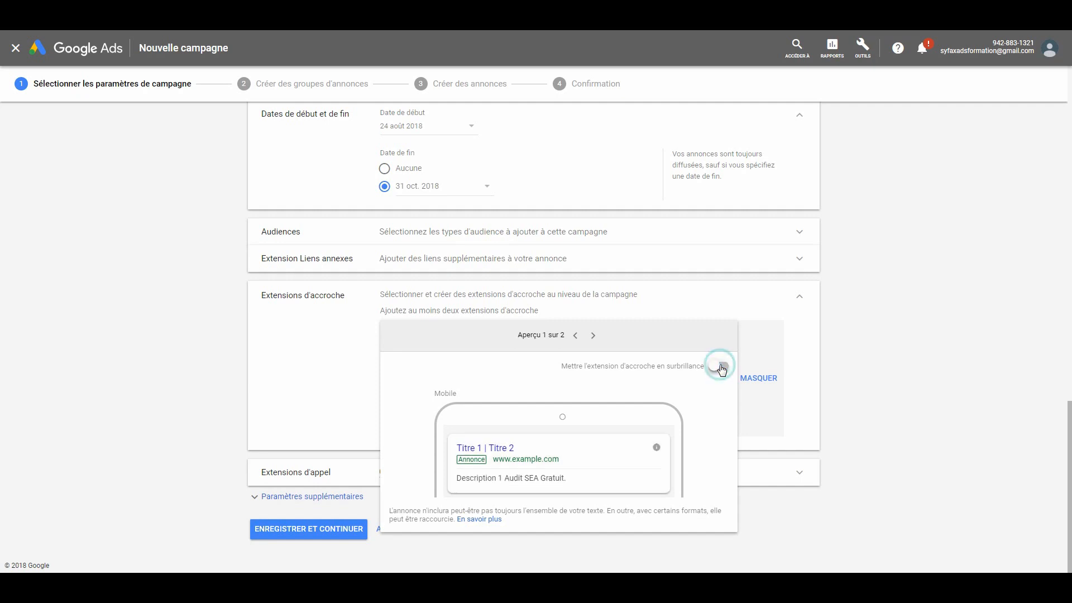
{"action": "left_click", "coordinate": [720, 366]}
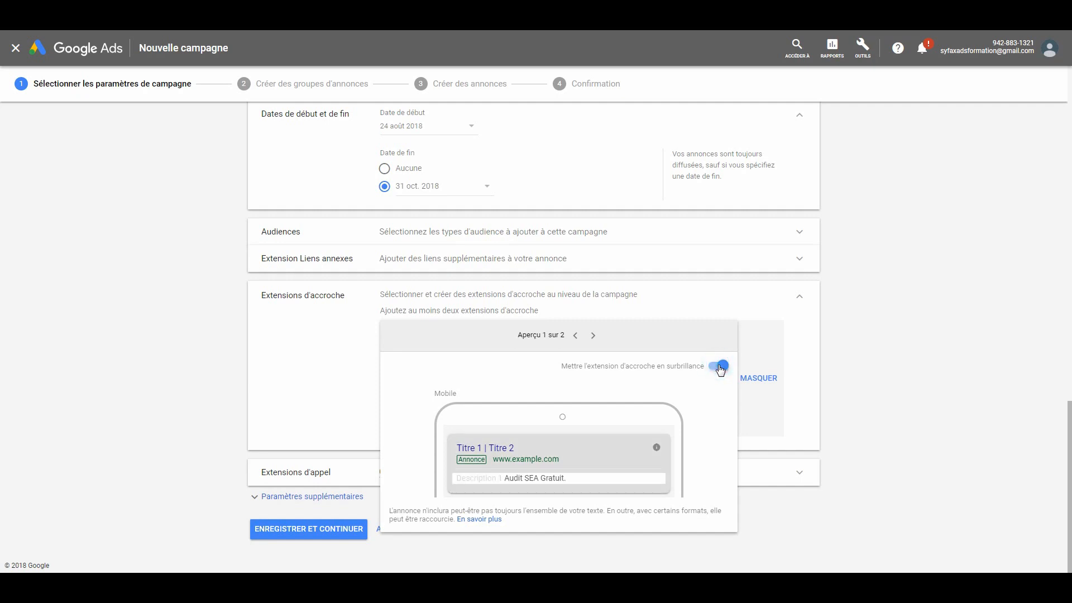
{"action": "left_click", "coordinate": [720, 367]}
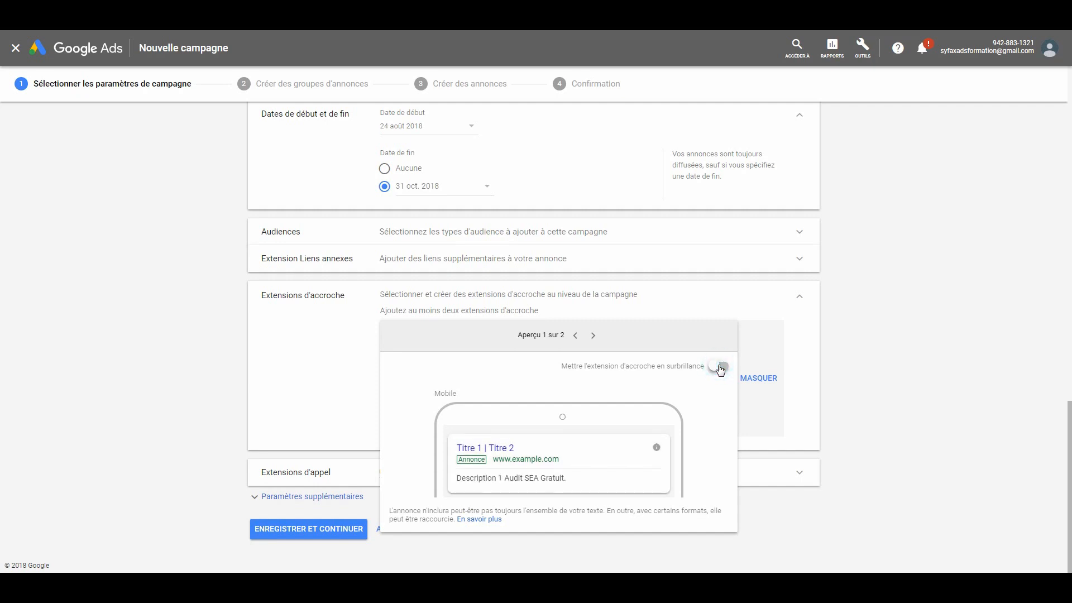
{"action": "left_click", "coordinate": [719, 366]}
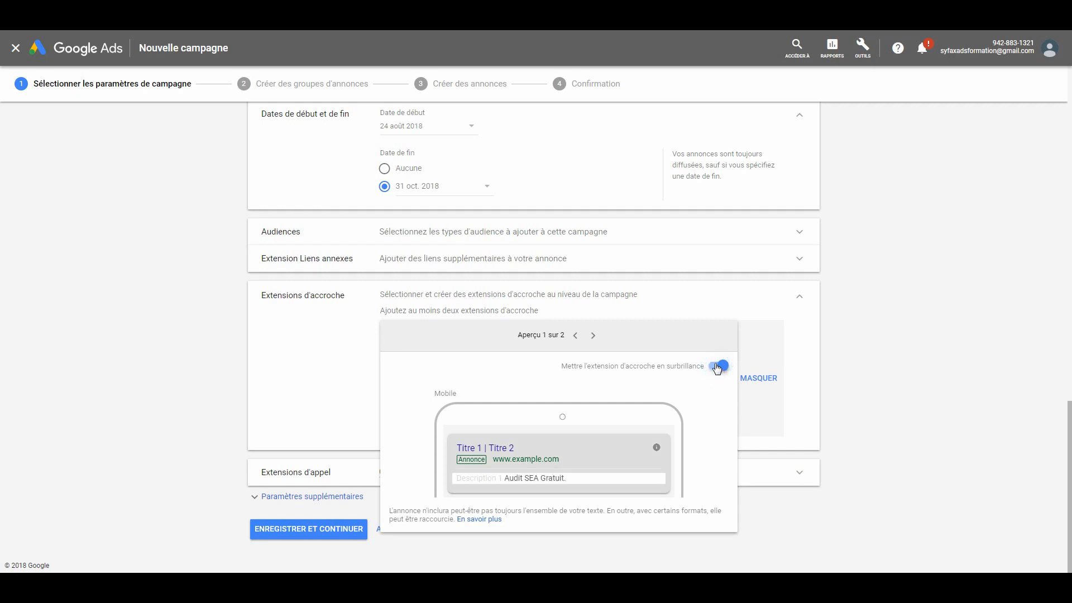
{"action": "left_click", "coordinate": [593, 336]}
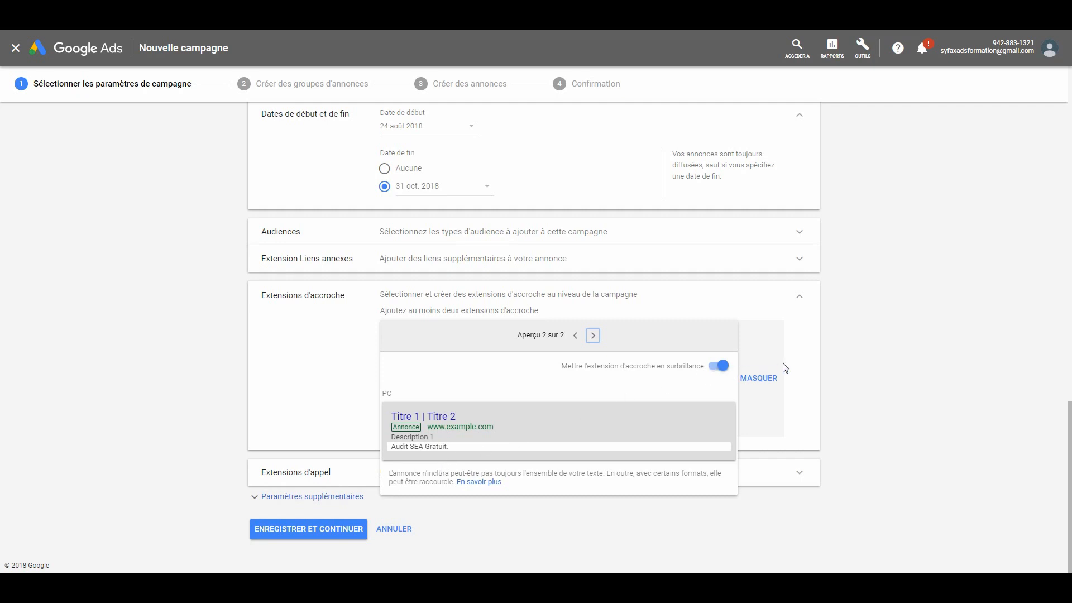
{"action": "left_click", "coordinate": [767, 375]}
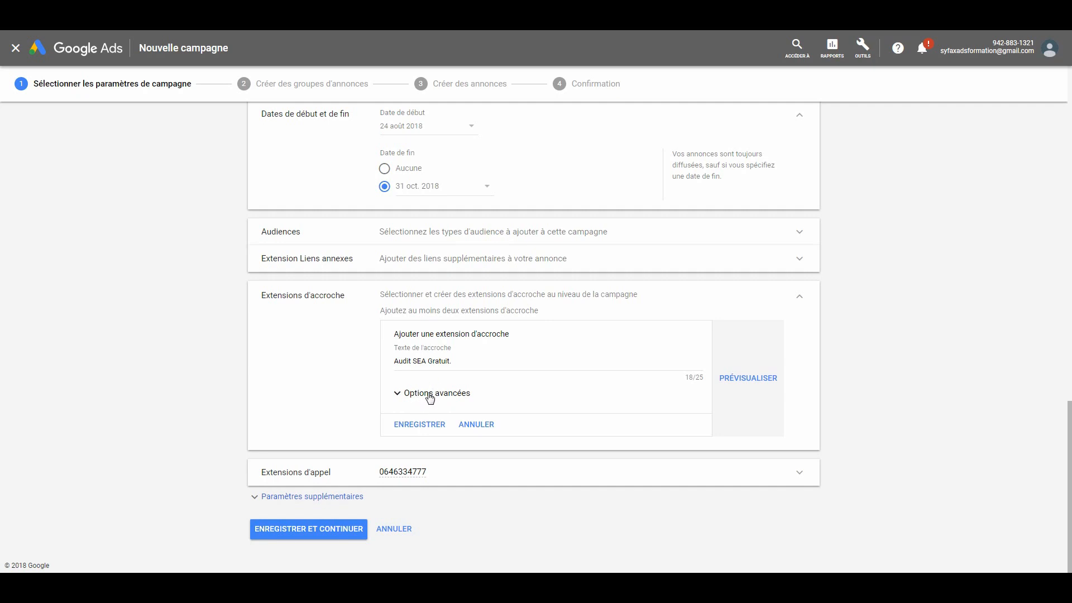
- Save the "Audit SEA Gratuit." callout extension, and create and save a second callout with the text "Devis SEA Gratuit."
{"action": "left_click", "coordinate": [419, 429]}
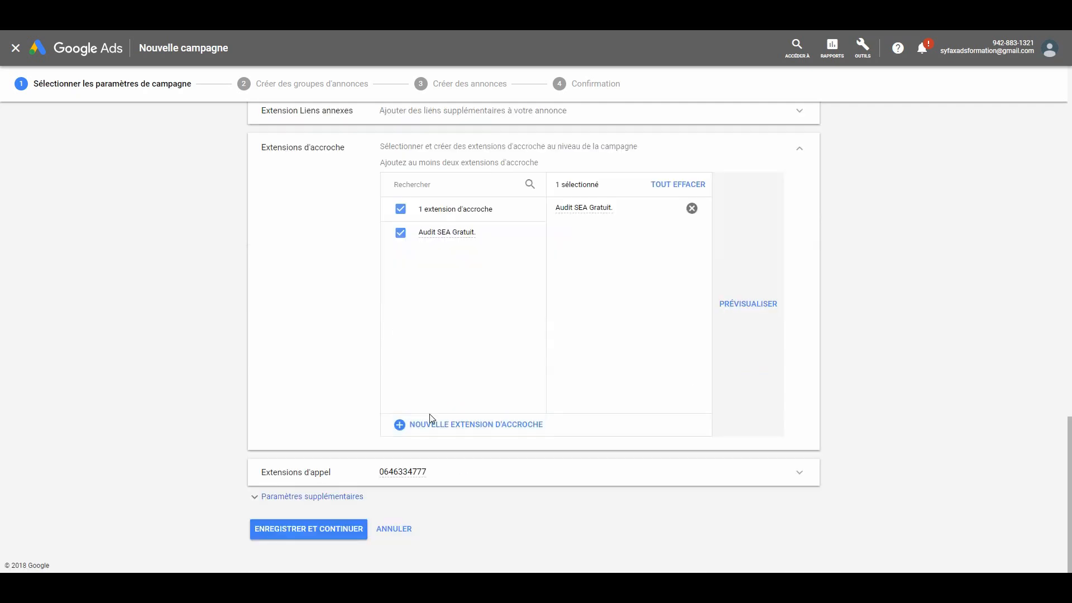
{"action": "left_click", "coordinate": [425, 425]}
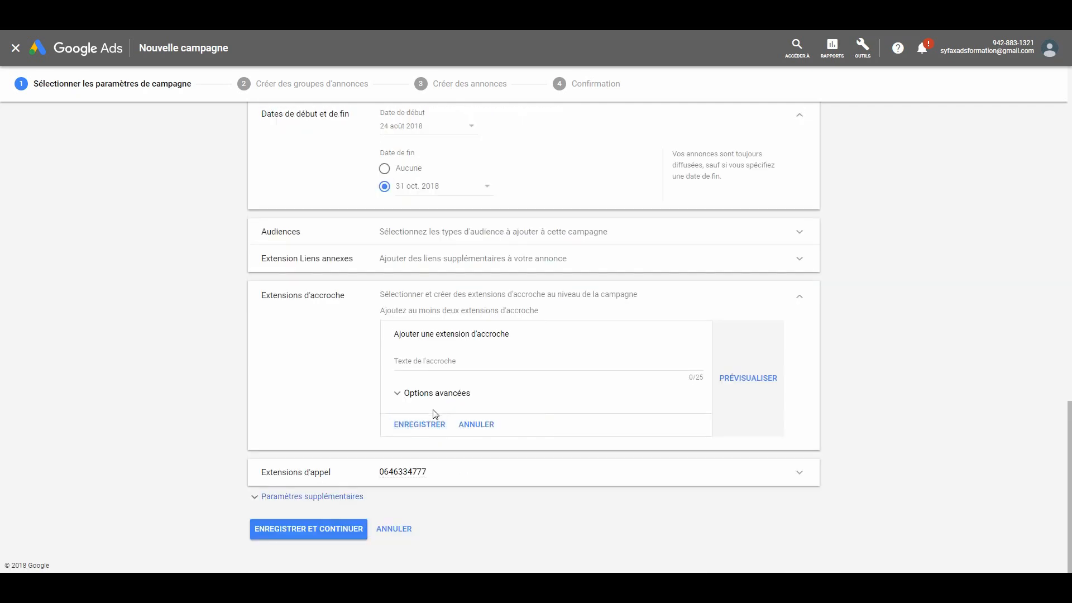
{"action": "left_click", "coordinate": [432, 359]}
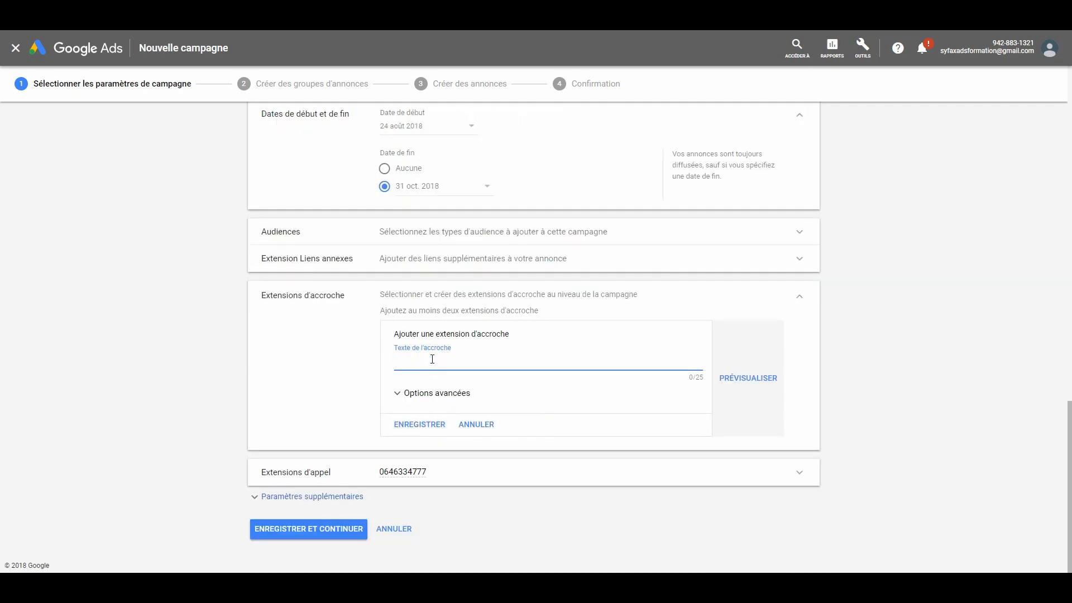
{"action": "key", "text": "Caps_Lock"}
{"action": "key", "text": "Caps_Lock"}
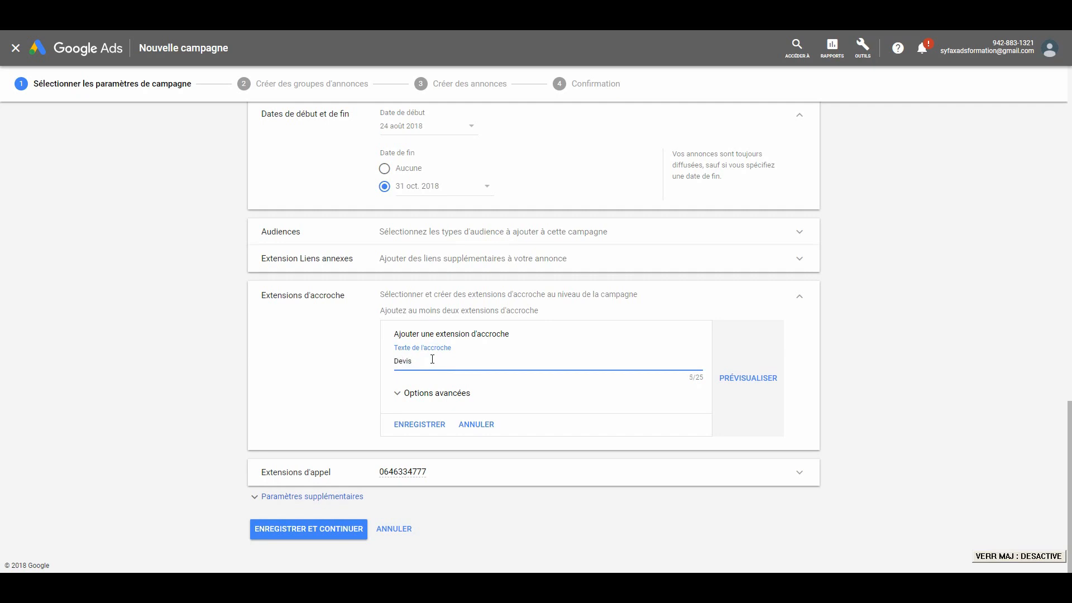
{"action": "key", "text": "Caps_Lock"}
{"action": "type", "text": "G"}
{"action": "key", "text": "Caps_Lock"}
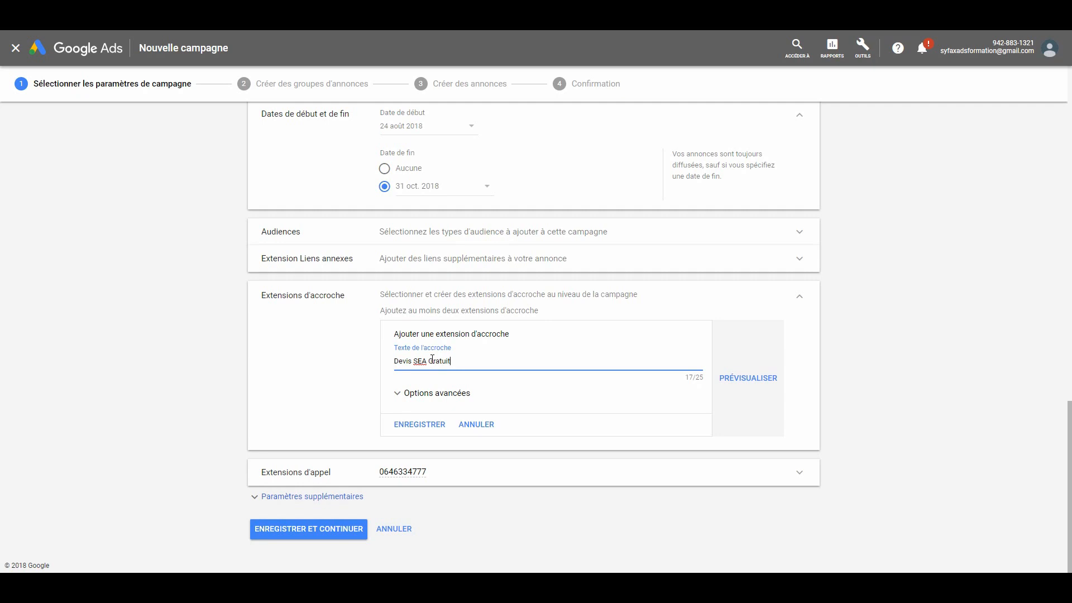
{"action": "left_click", "coordinate": [425, 424]}
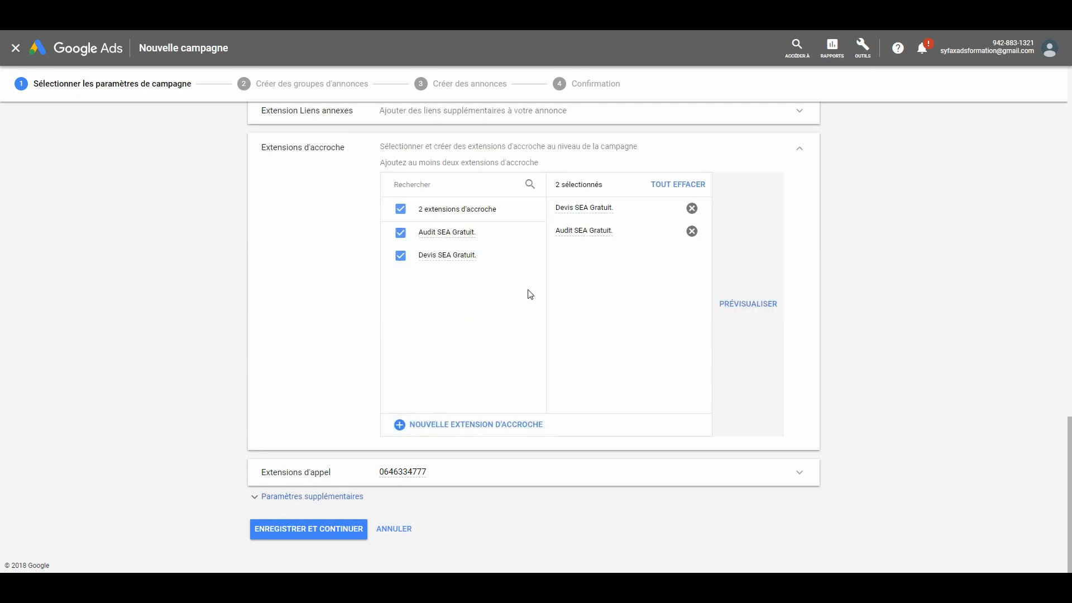
{"action": "mouse_move", "coordinate": [580, 220]}
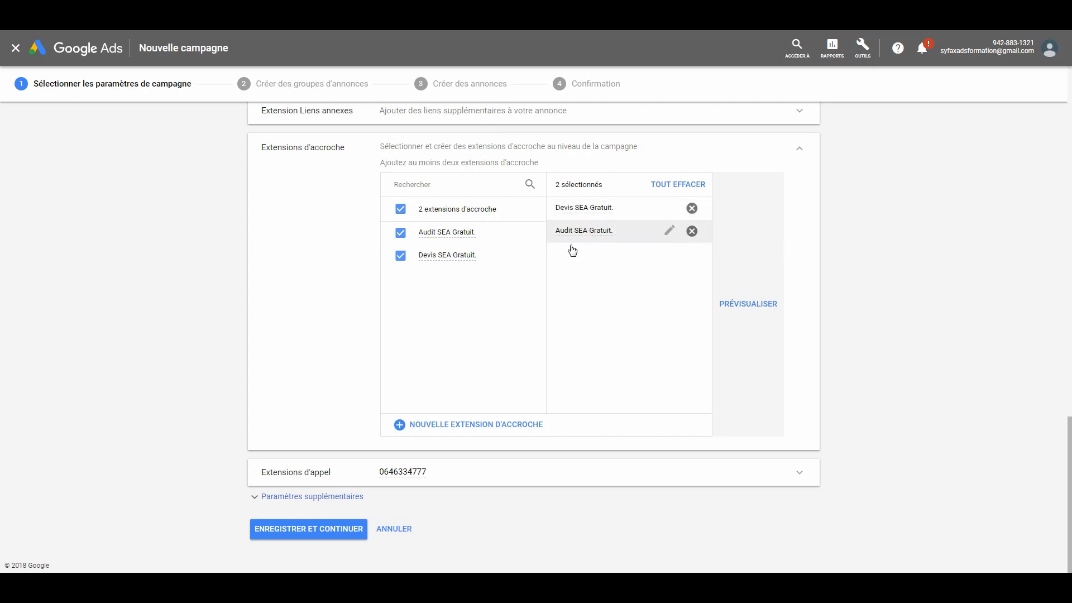
{"action": "left_click", "coordinate": [801, 148]}
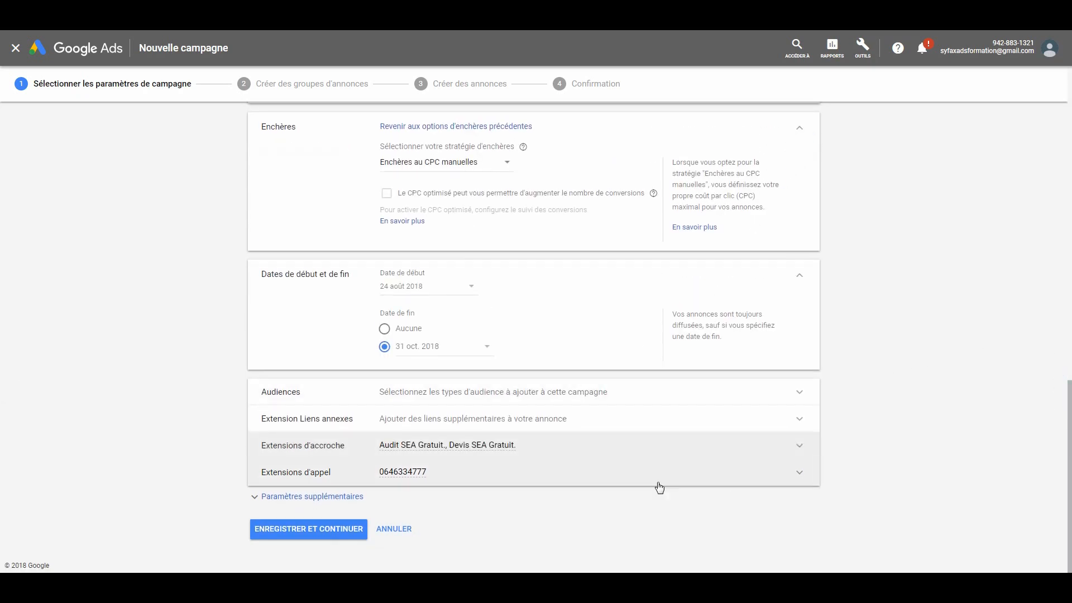
- Show the campaign's additional settings and set the ad rotation to "Optimiser : privilégier les annonces les plus performantes"
{"action": "left_click", "coordinate": [316, 499]}
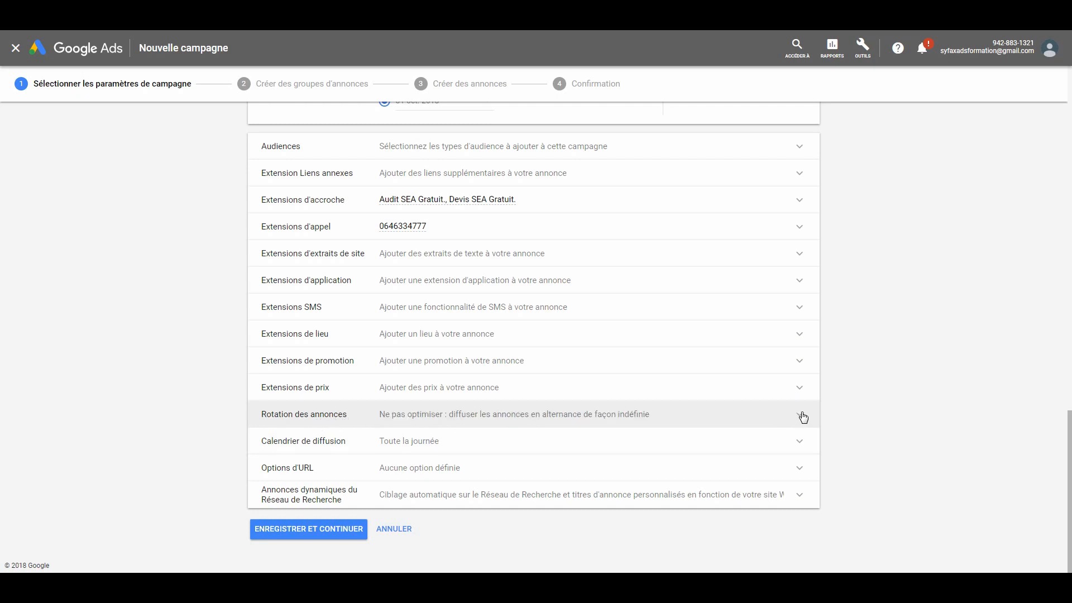
{"action": "left_click", "coordinate": [800, 416]}
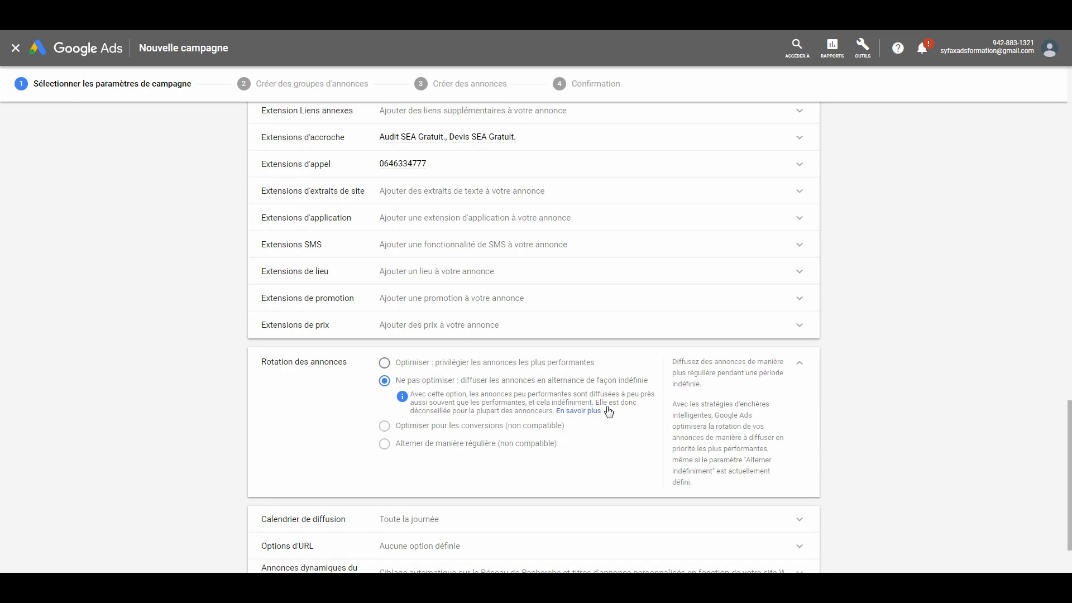
{"action": "left_click", "coordinate": [385, 363]}
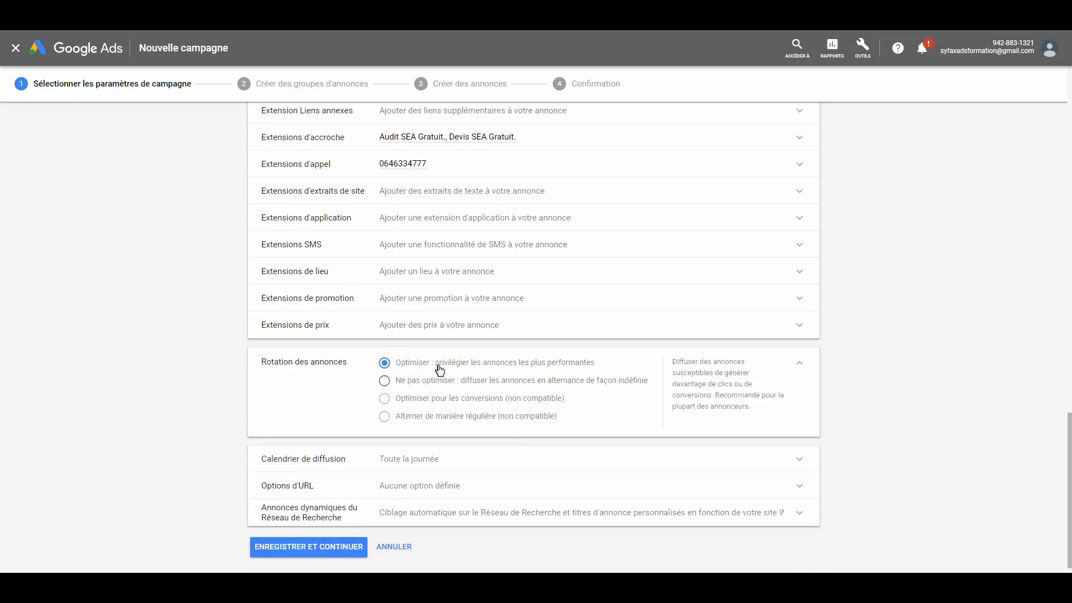
{"action": "left_click", "coordinate": [801, 367]}
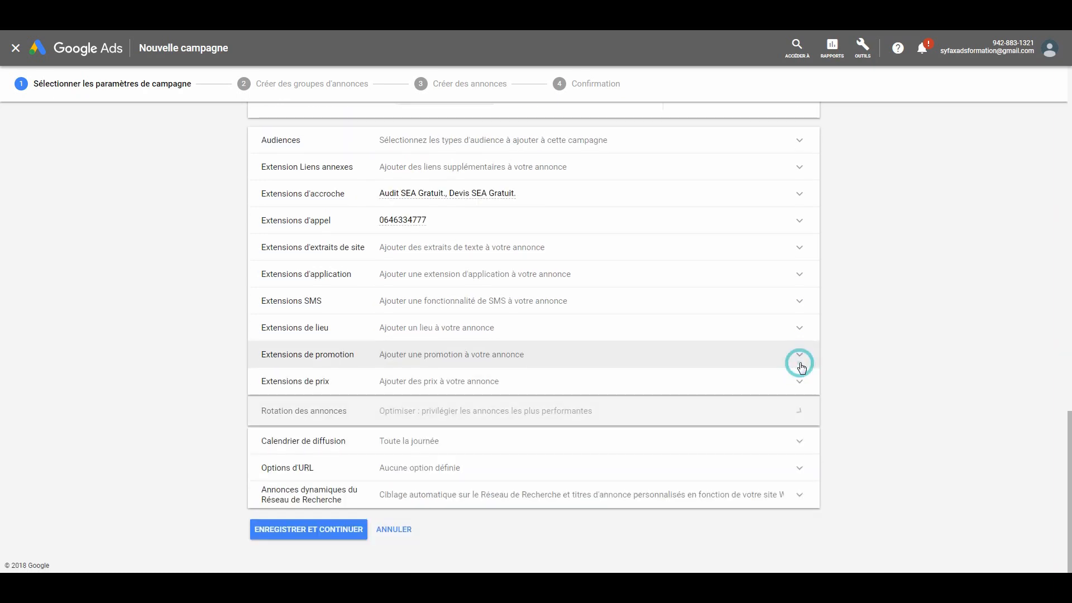
- Add two entries to the ad schedule (Calendrier de diffusion), one for Lundi and one for Mardi
{"action": "left_click", "coordinate": [692, 445]}
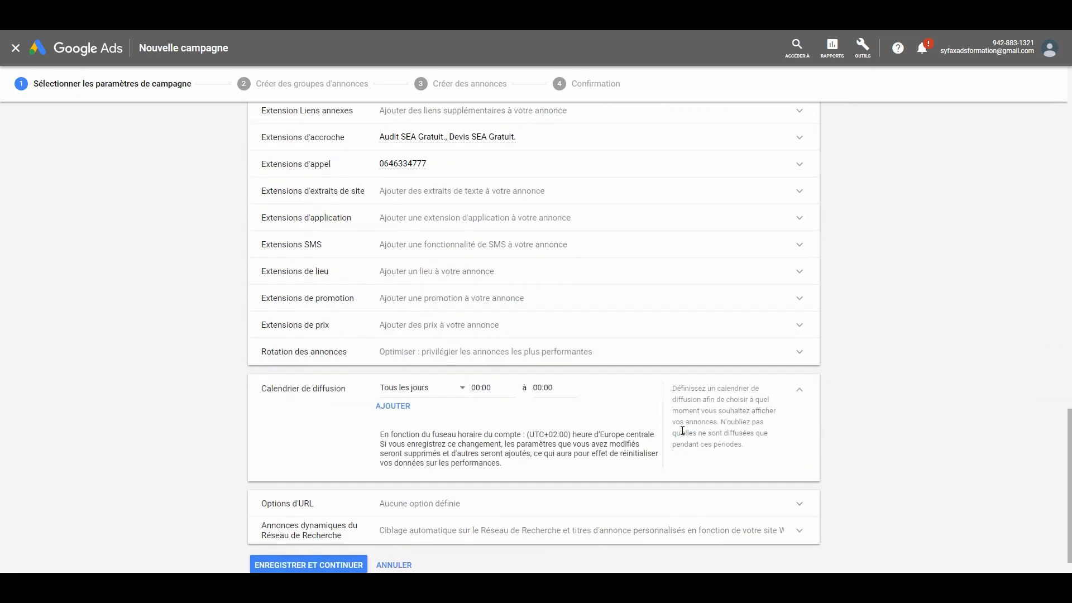
{"action": "left_click", "coordinate": [461, 388]}
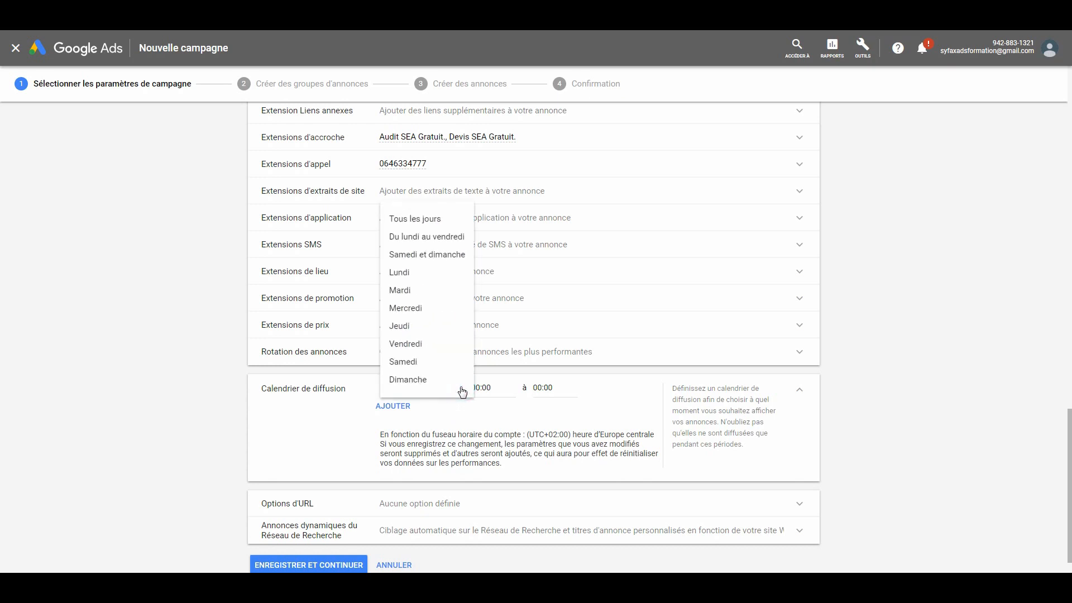
{"action": "left_click", "coordinate": [412, 274]}
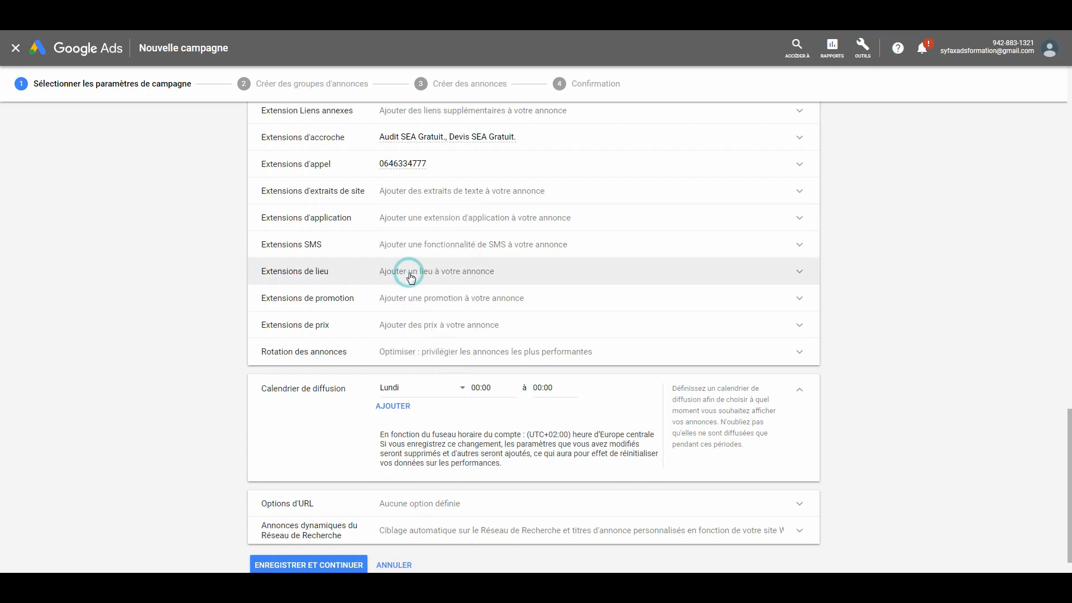
{"action": "left_click", "coordinate": [394, 406]}
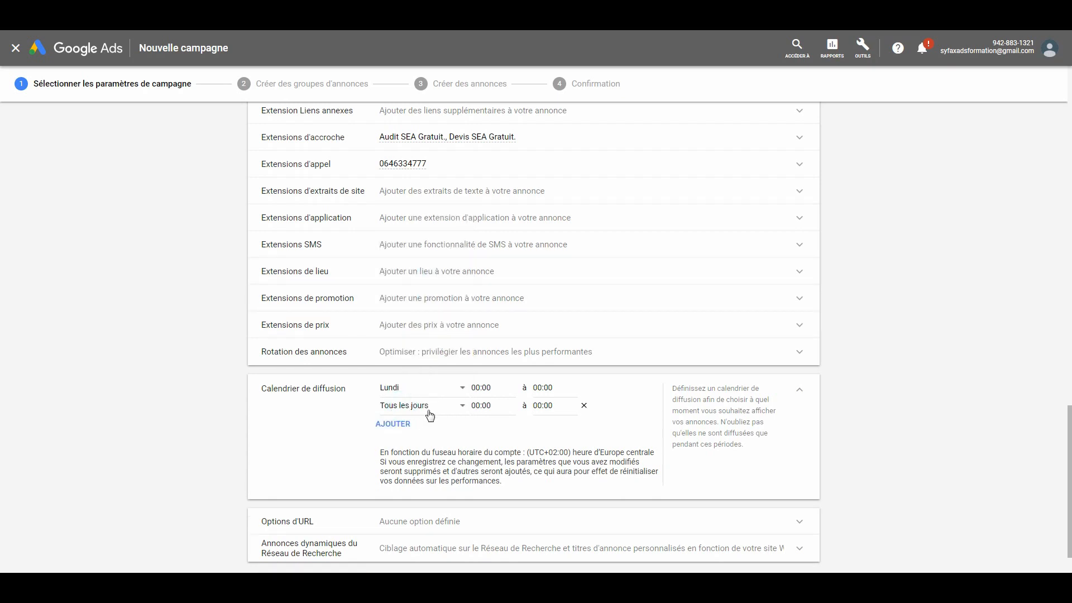
{"action": "left_click", "coordinate": [437, 407]}
{"action": "left_click", "coordinate": [412, 309]}
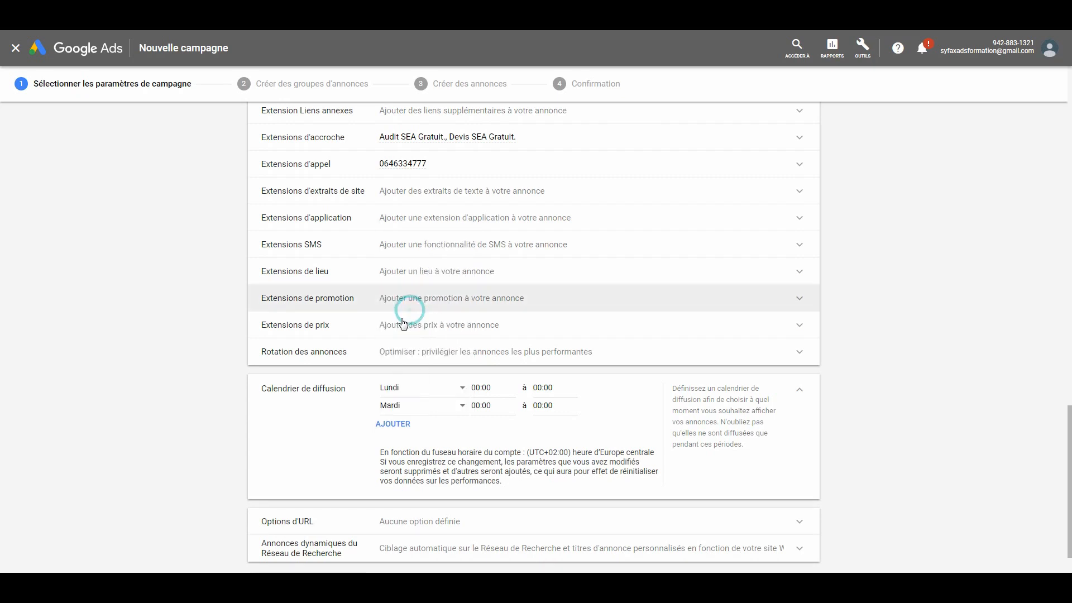
- Set the Lundi entry of the ad schedule to run from 09:00 to 18:00
{"action": "left_click", "coordinate": [490, 388]}
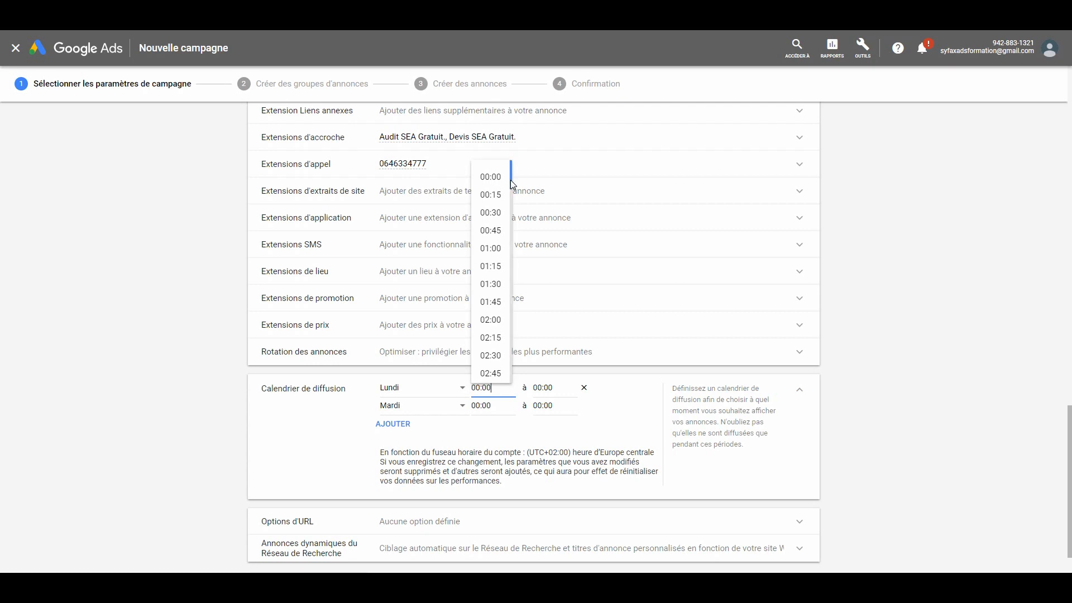
{"action": "left_click_drag", "start_coordinate": [510, 179], "coordinate": [509, 250]}
{"action": "left_click", "coordinate": [501, 299]}
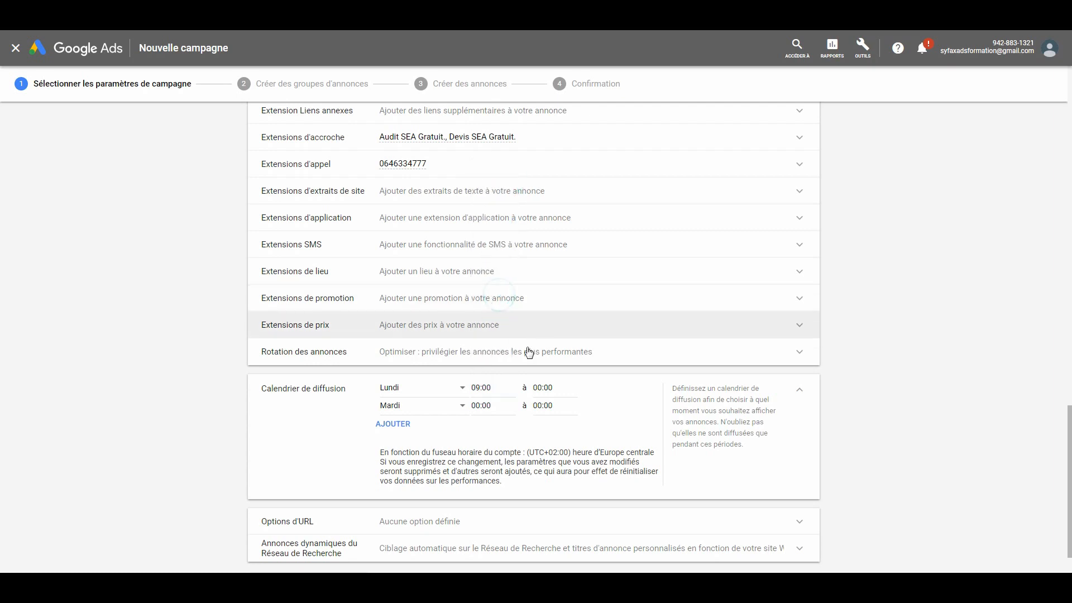
{"action": "left_click", "coordinate": [553, 387]}
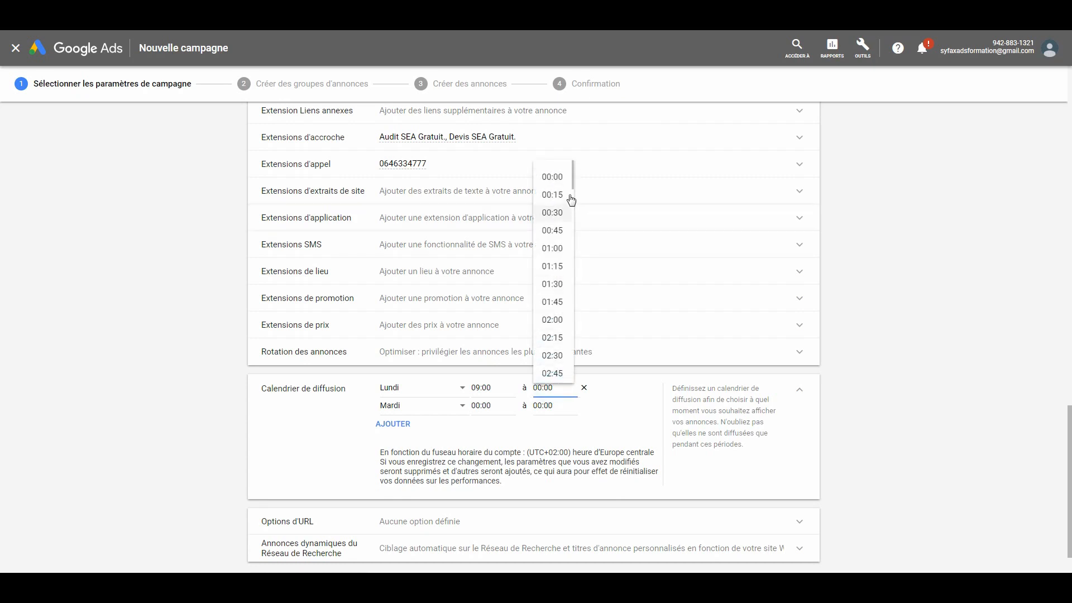
{"action": "left_click_drag", "start_coordinate": [572, 176], "coordinate": [572, 333]}
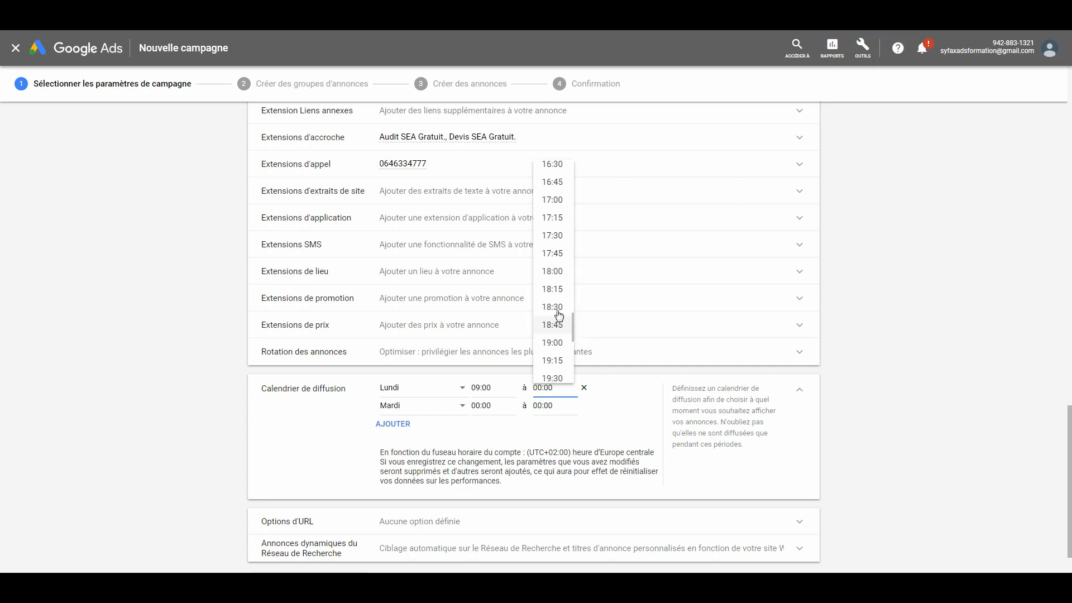
{"action": "left_click", "coordinate": [552, 263]}
- Set the Mardi entry of the ad schedule to run from 09:00 to 18:00 and collapse the schedule settings
{"action": "left_click", "coordinate": [501, 407]}
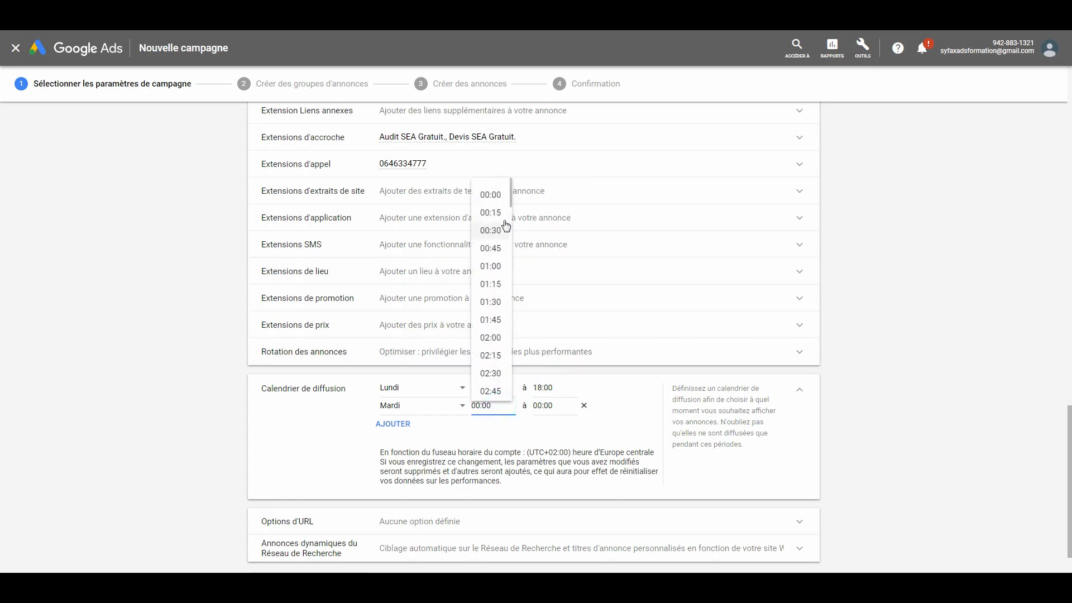
{"action": "left_click_drag", "start_coordinate": [510, 194], "coordinate": [511, 273]}
{"action": "left_click", "coordinate": [491, 263]}
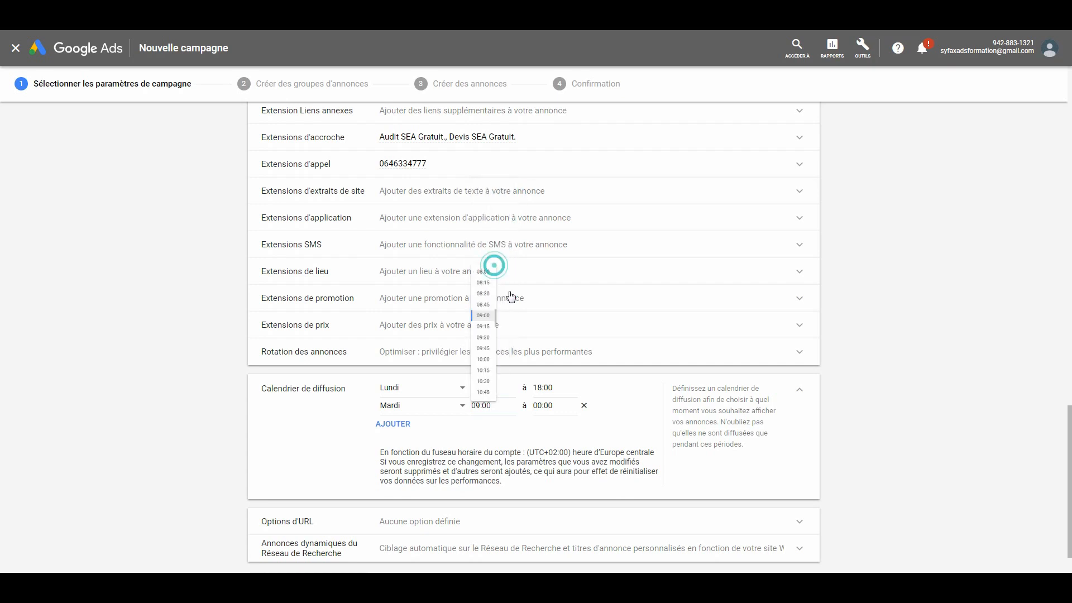
{"action": "left_click", "coordinate": [539, 405]}
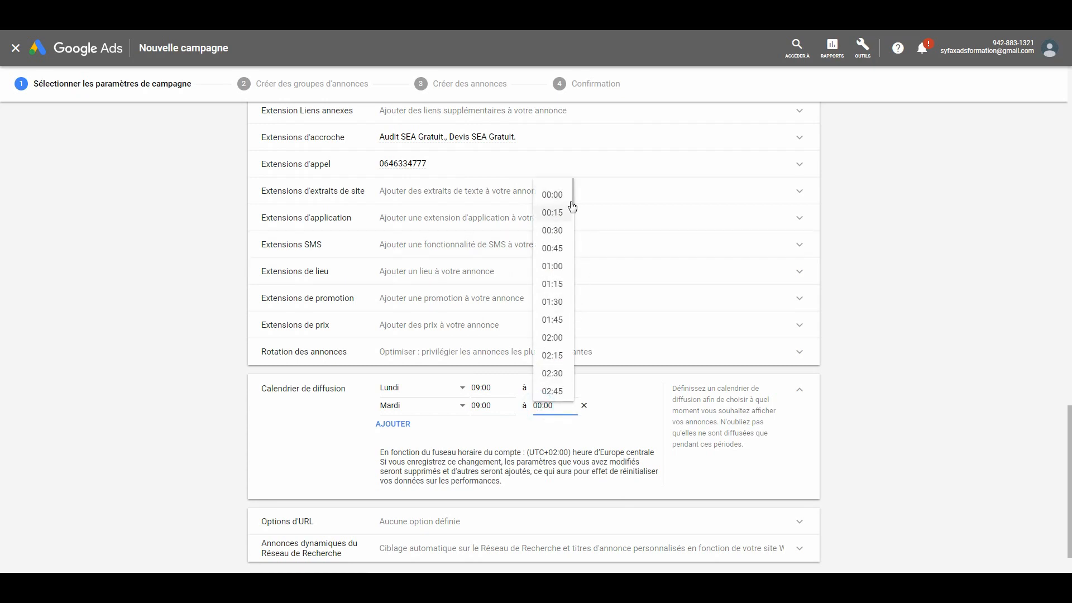
{"action": "left_click_drag", "start_coordinate": [571, 196], "coordinate": [573, 349]}
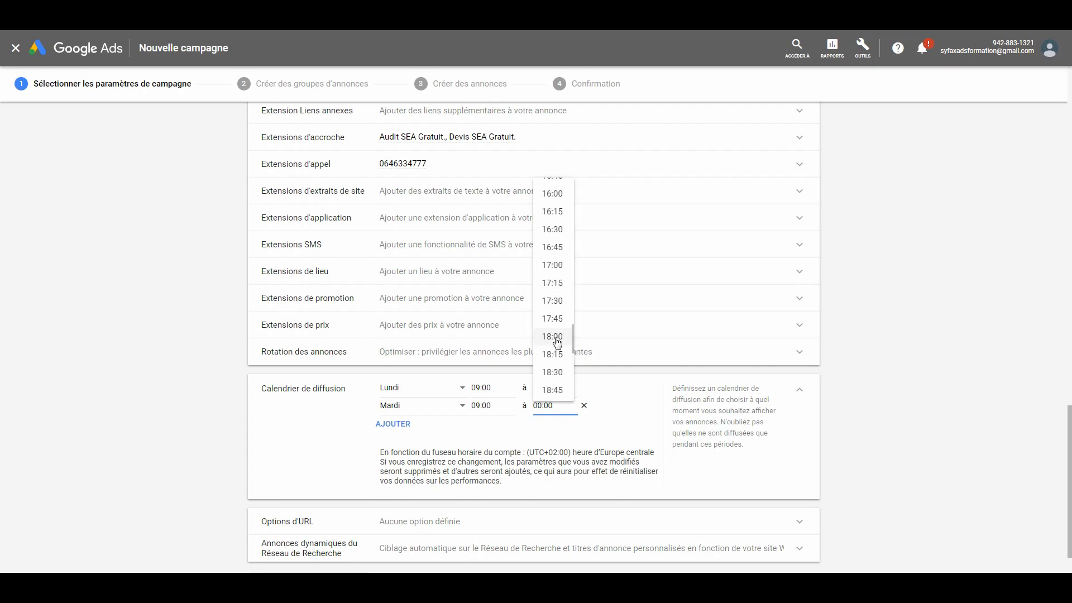
{"action": "left_click", "coordinate": [555, 338]}
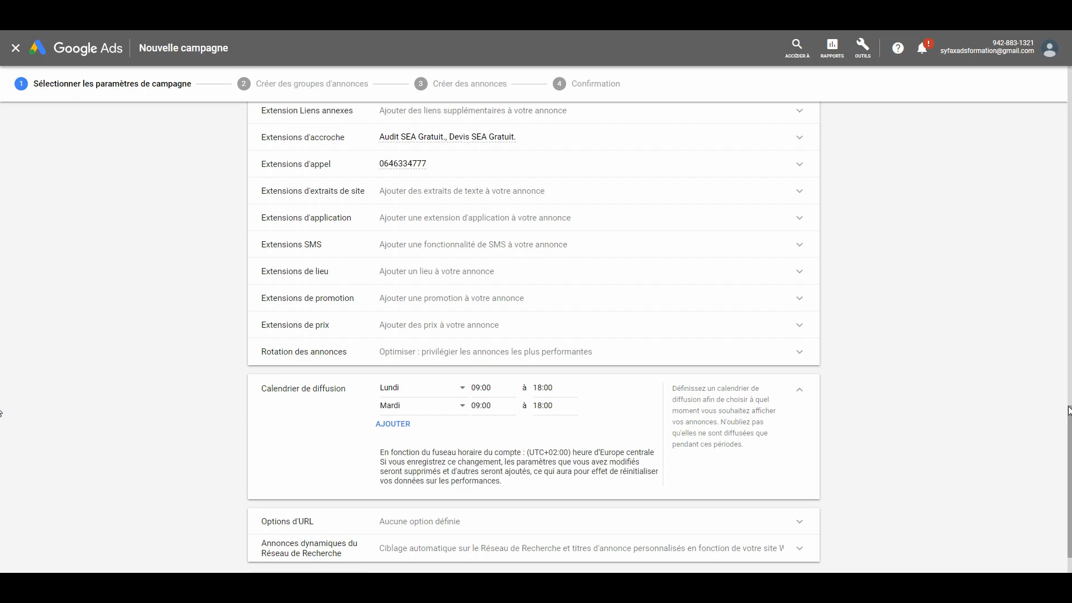
{"action": "scroll", "coordinate": [564, 442], "scroll_direction": "down", "scroll_amount": 1}
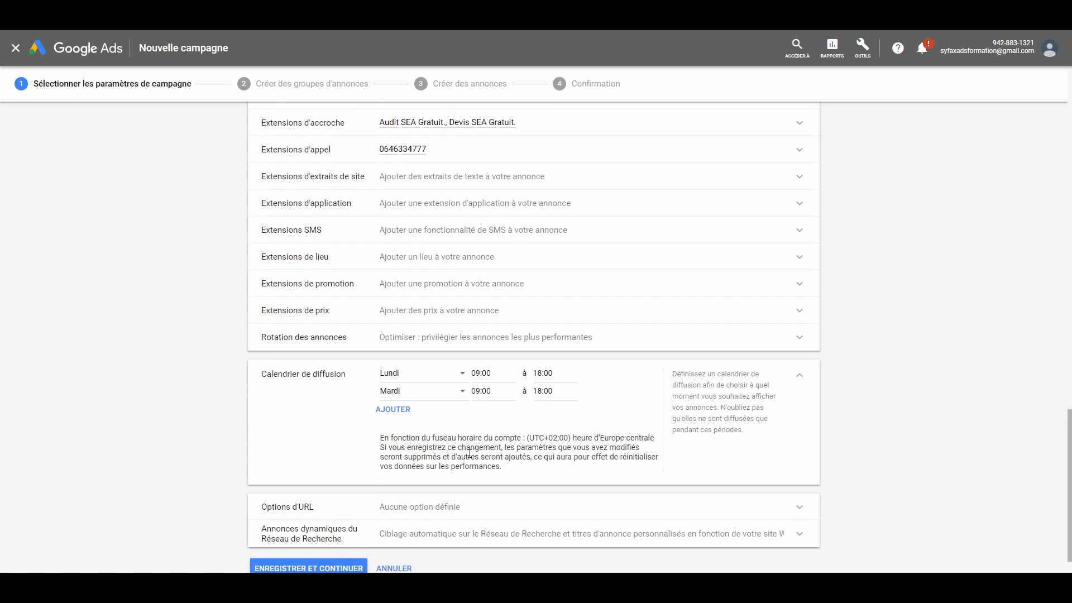
{"action": "left_click", "coordinate": [798, 377]}
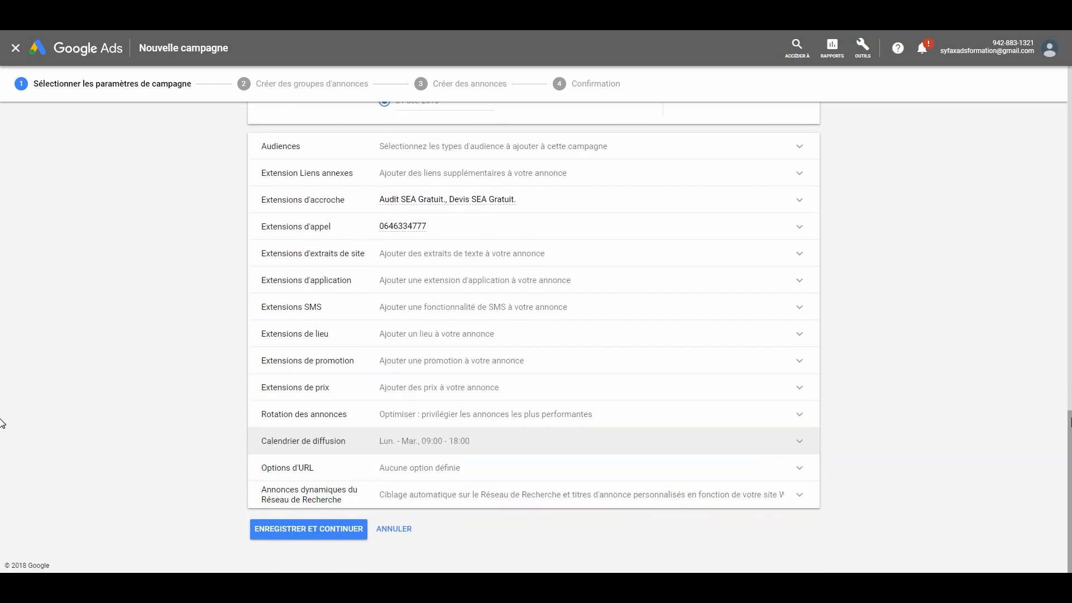
- Review the campaign's URL options, including the tracking template, final URL suffix and custom parameters
{"action": "left_click", "coordinate": [798, 468]}
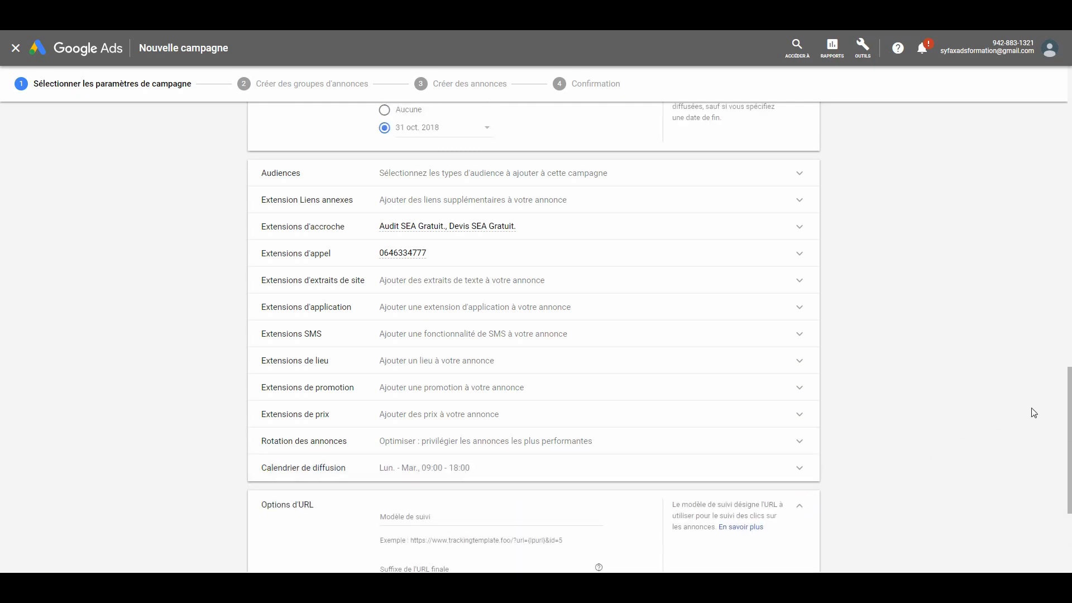
{"action": "left_click_drag", "start_coordinate": [1068, 377], "coordinate": [1069, 441]}
{"action": "left_click", "coordinate": [1008, 400]}
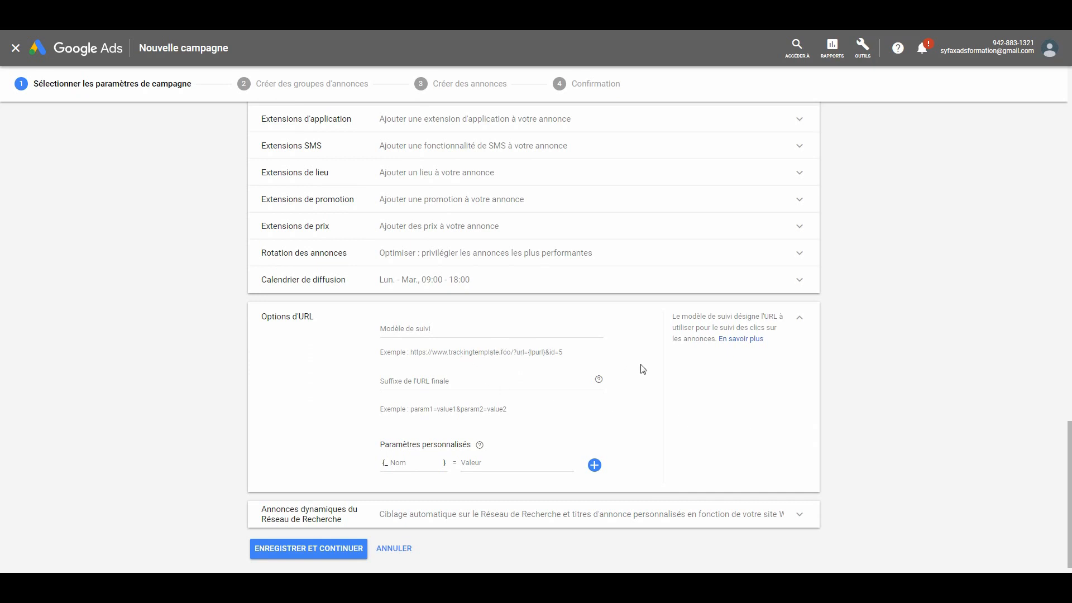
{"action": "left_click", "coordinate": [799, 321]}
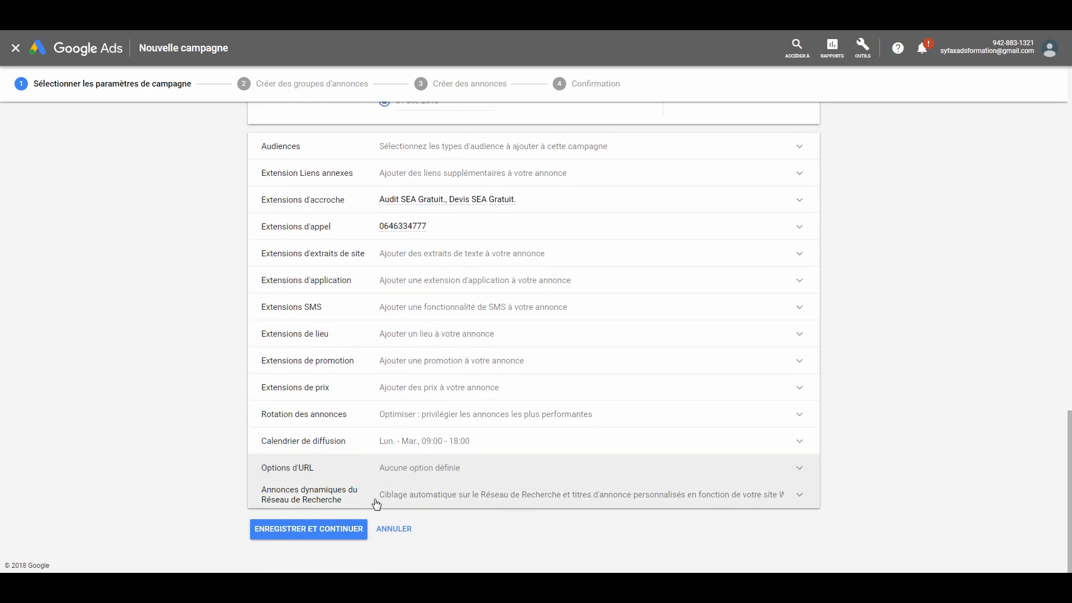
- Review the dynamic Search ads settings without enabling them, and save the campaign settings to continue to ad group creation
{"action": "left_click", "coordinate": [815, 498]}
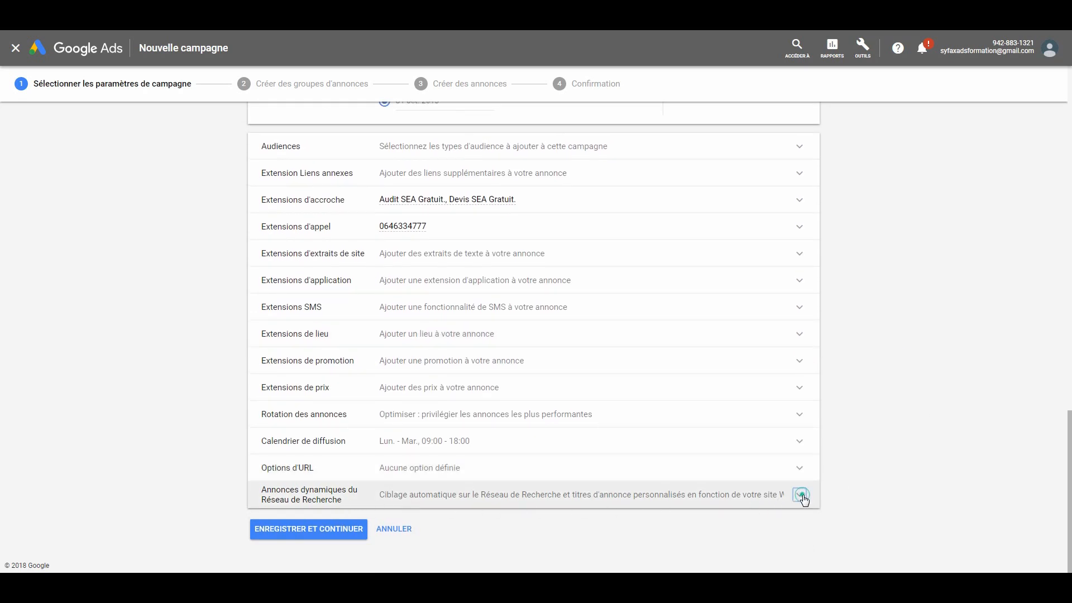
{"action": "left_click_drag", "start_coordinate": [1069, 387], "coordinate": [1070, 444]}
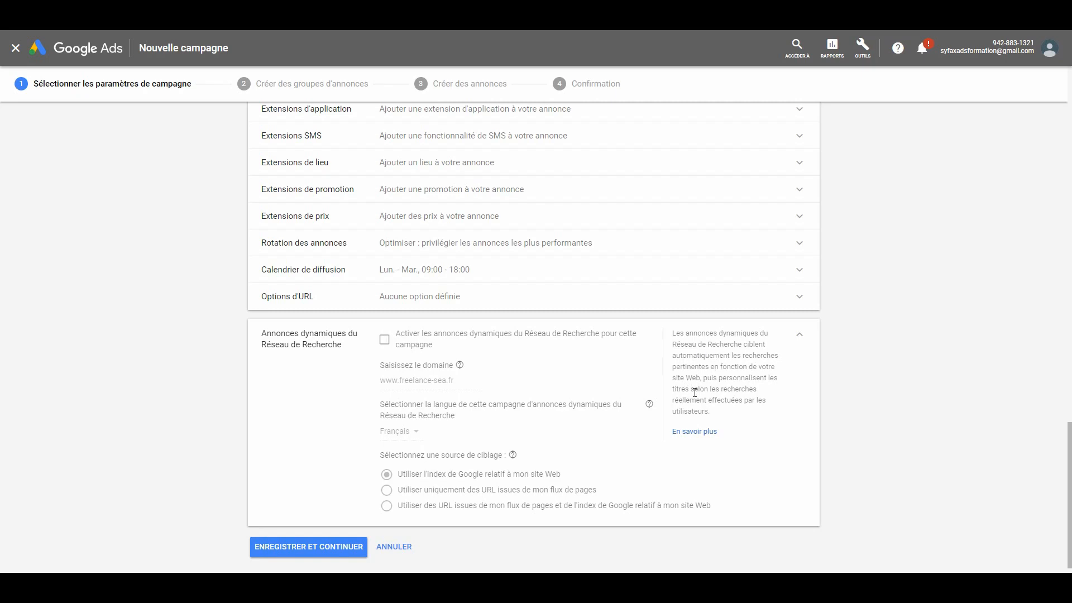
{"action": "left_click", "coordinate": [799, 335]}
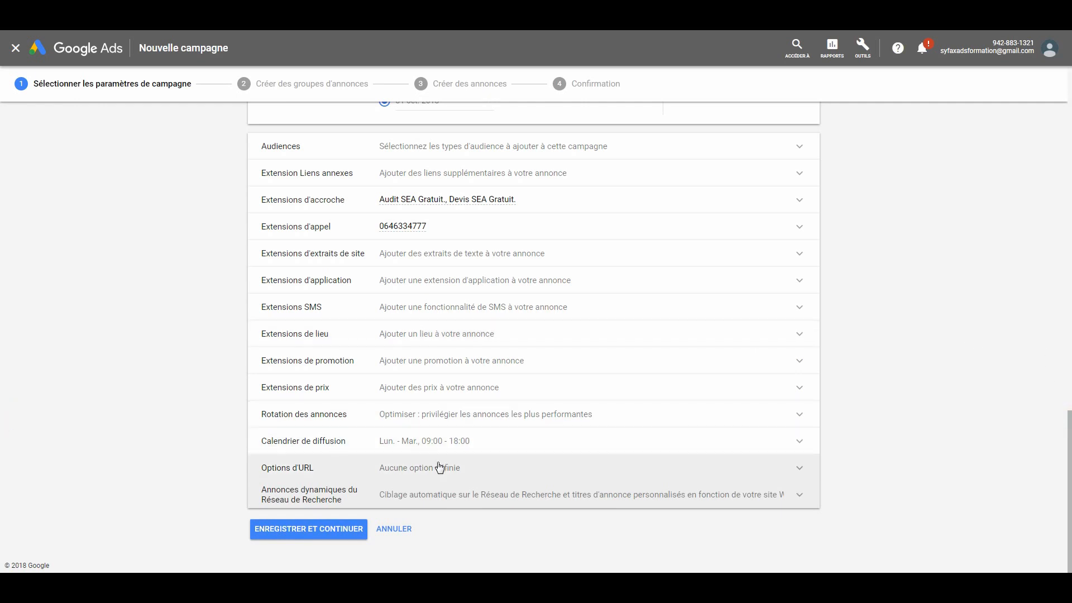
{"action": "left_click", "coordinate": [314, 530]}
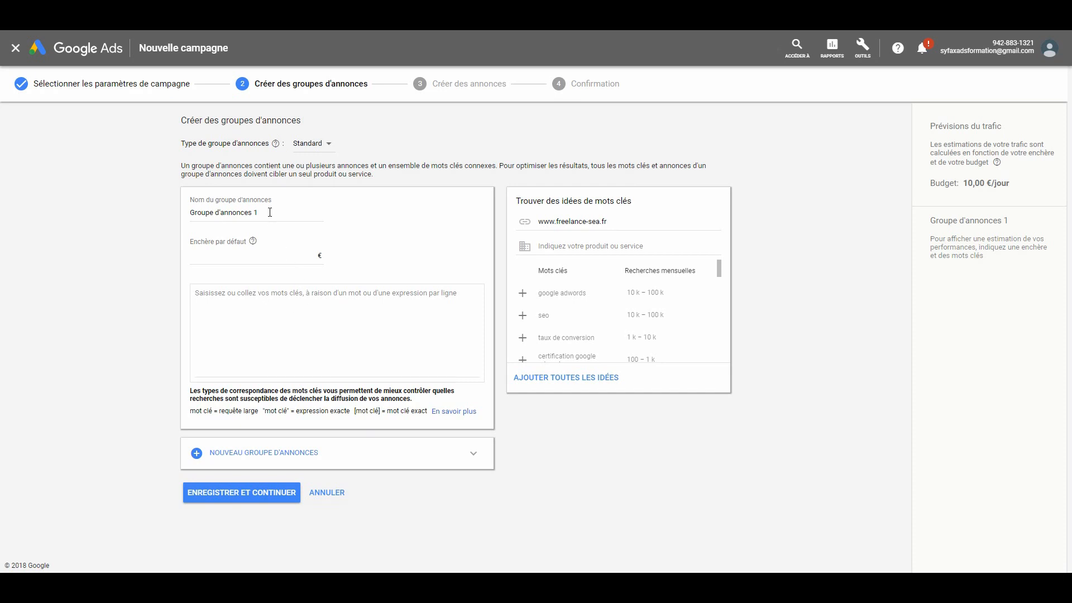
- Keep the ad group type as Standard and name the ad group "Audit SEA"
{"action": "left_click", "coordinate": [317, 143]}
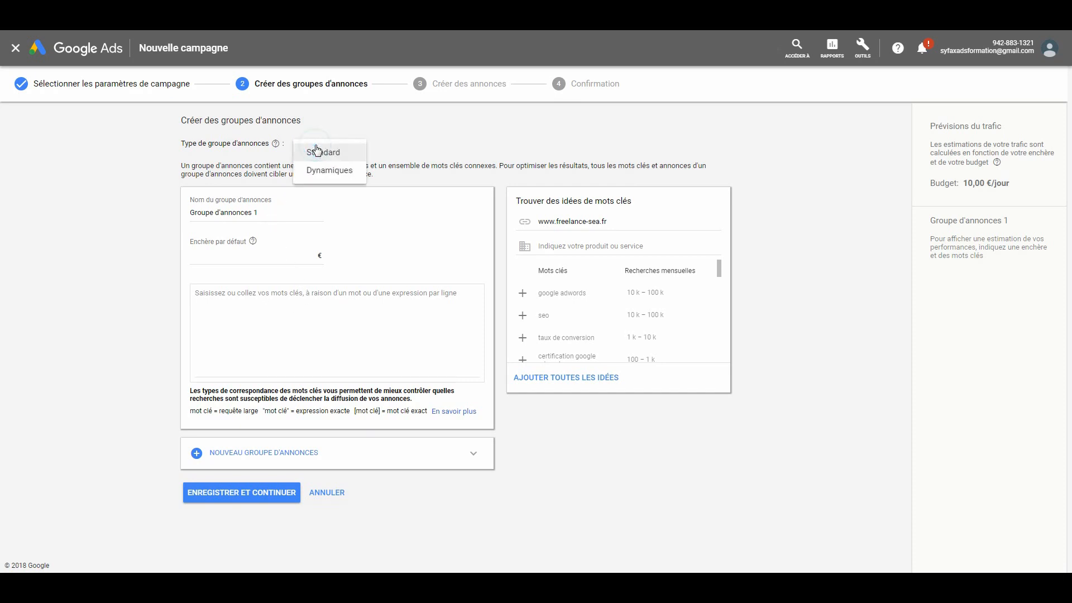
{"action": "left_click", "coordinate": [322, 152]}
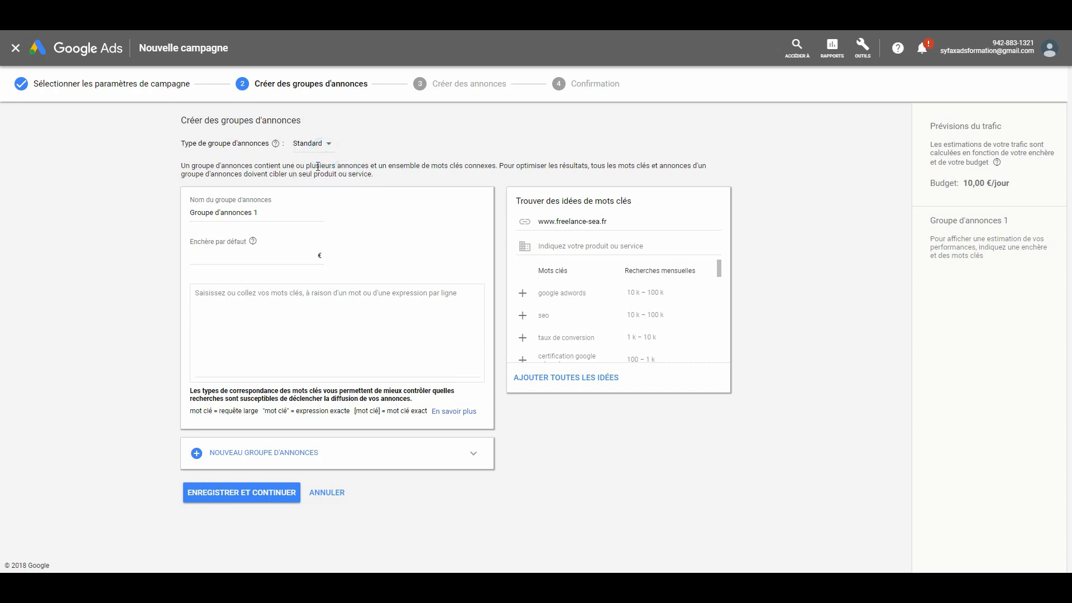
{"action": "left_click_drag", "start_coordinate": [259, 212], "coordinate": [150, 215]}
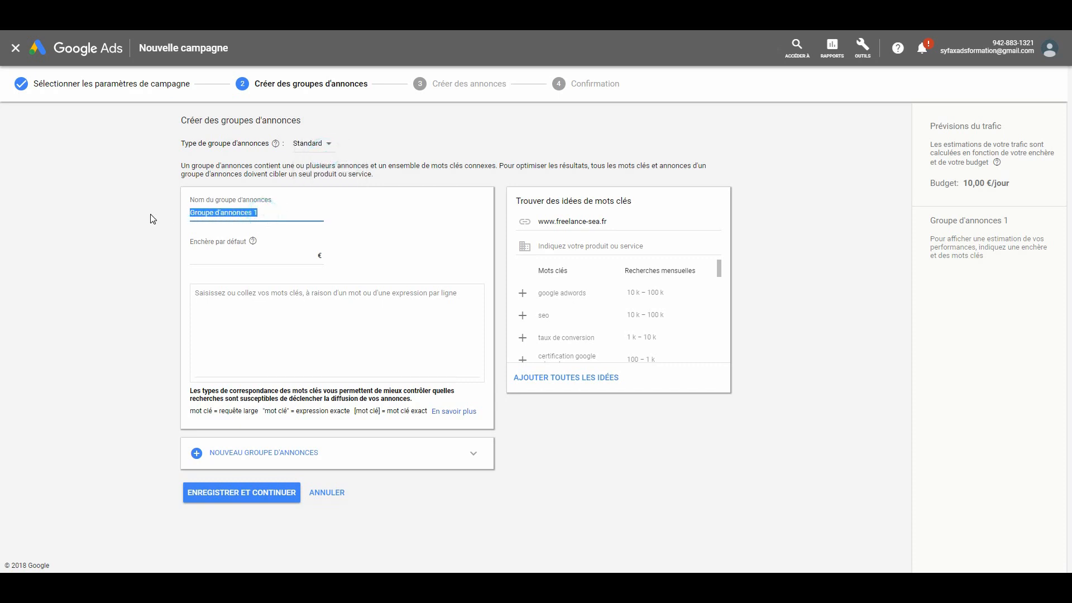
{"action": "key", "text": "Caps_Lock"}
{"action": "type", "text": "A"}
{"action": "key", "text": "Caps_Lock"}
{"action": "type", "text": "udit"}
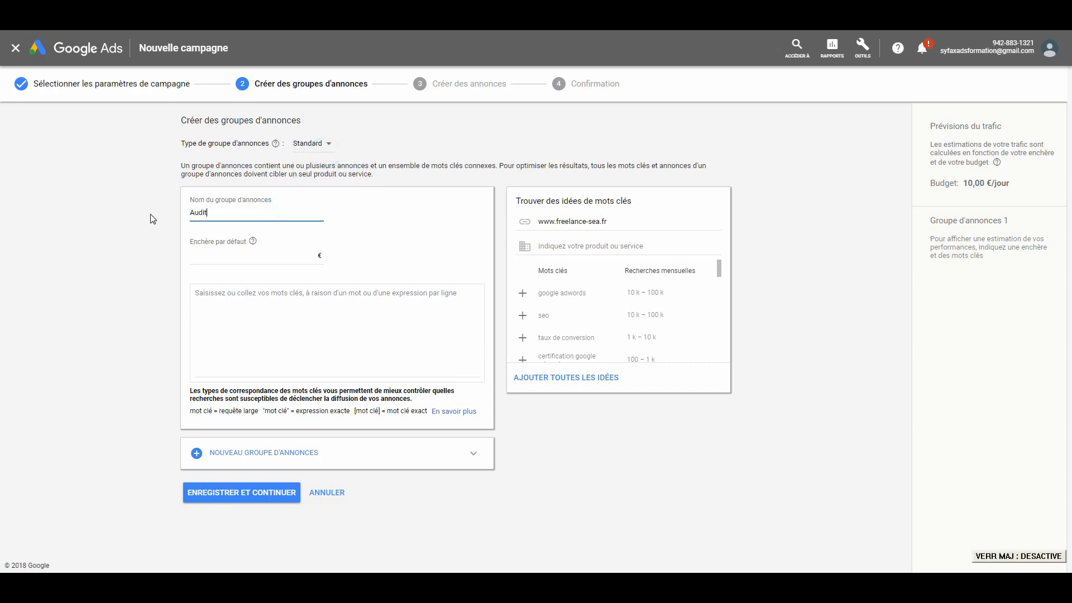
{"action": "key", "text": "Caps_Lock"}
{"action": "type", "text": "SEA"}
{"action": "left_click", "coordinate": [151, 218]}
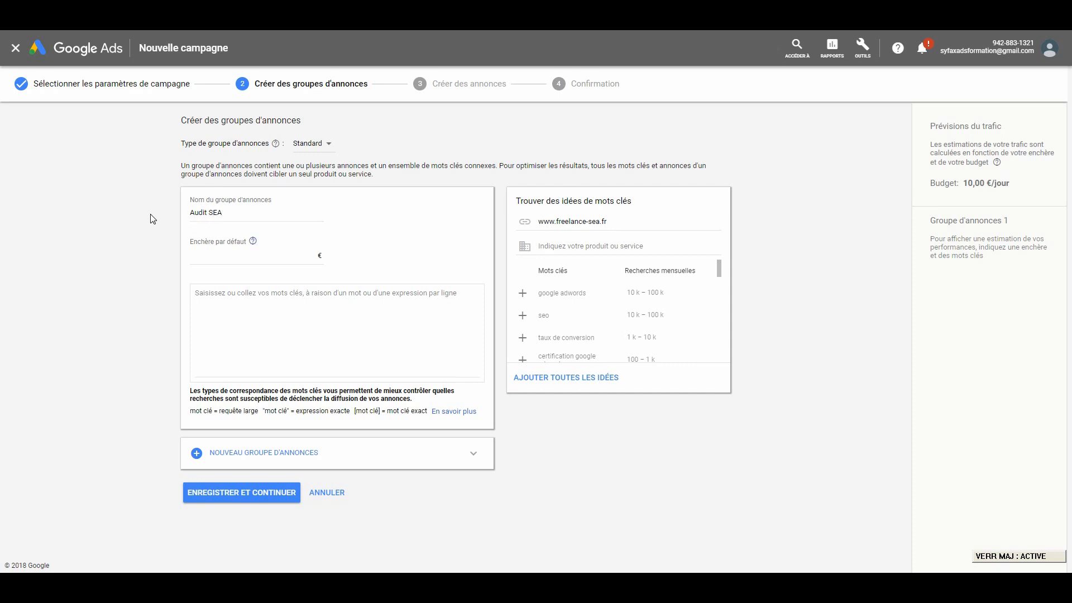
- Set the default bid of the Audit SEA ad group to 0,25 €
{"action": "left_click", "coordinate": [241, 255]}
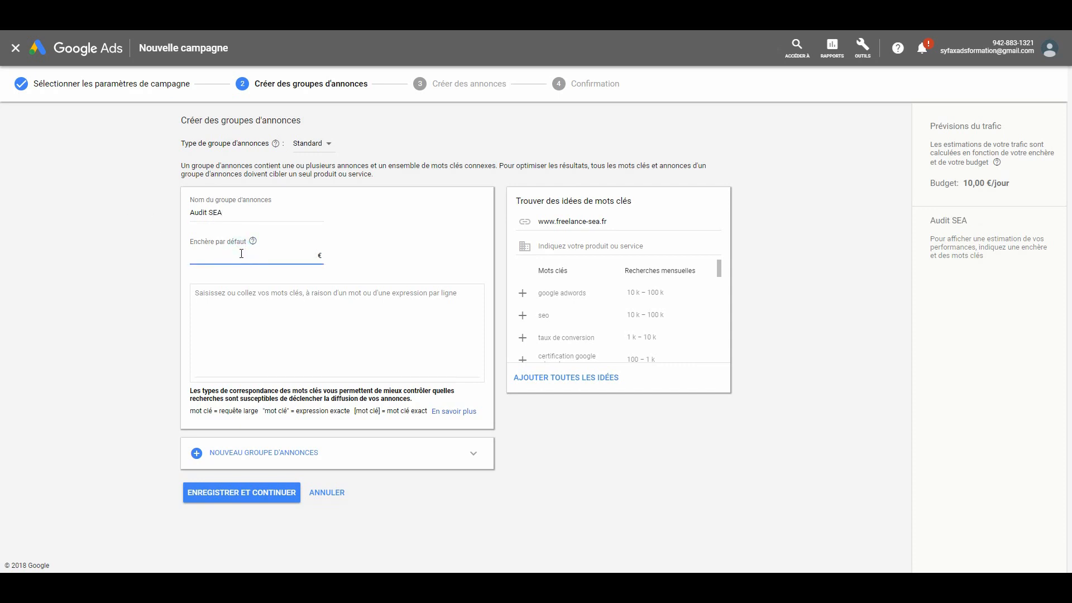
{"action": "key", "text": "Caps_Lock"}
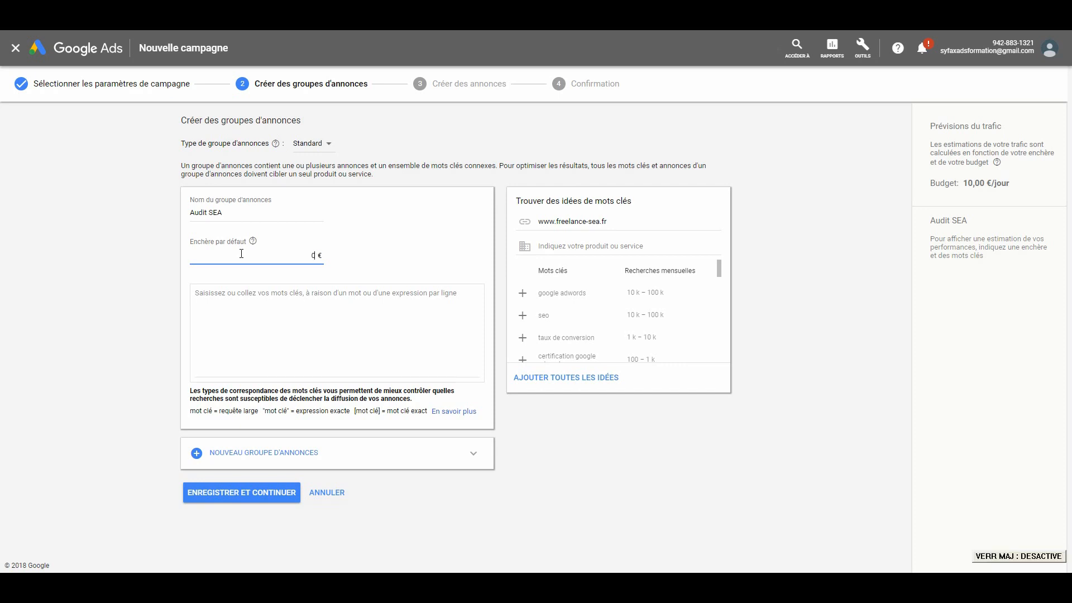
{"action": "type", "text": "0,25"}
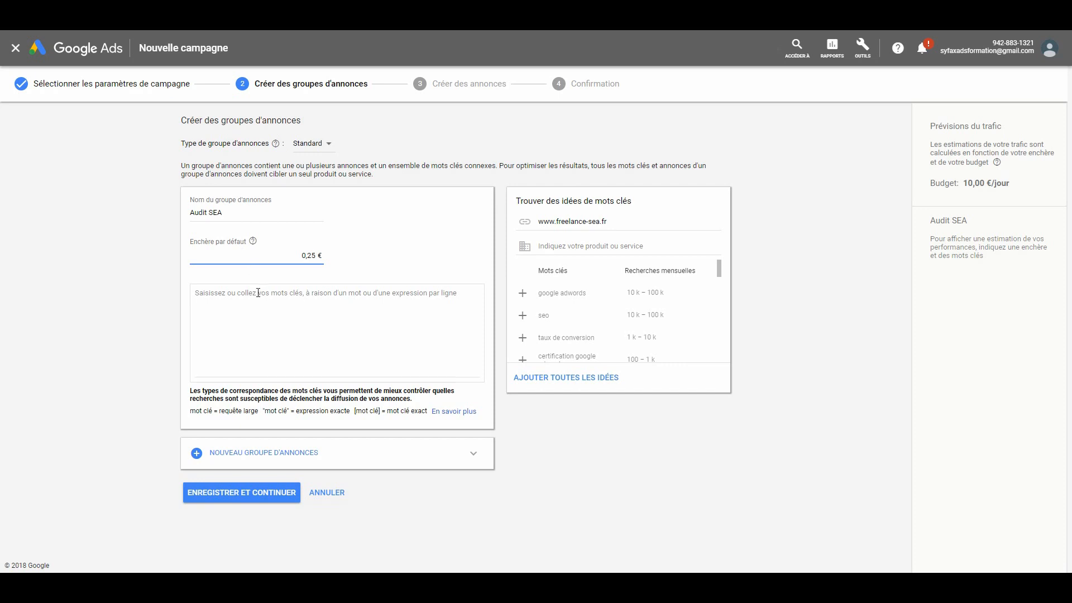
- Add the keyword "+audit +sea" to the ad group and save it to continue to ad creation
{"action": "left_click", "coordinate": [248, 293]}
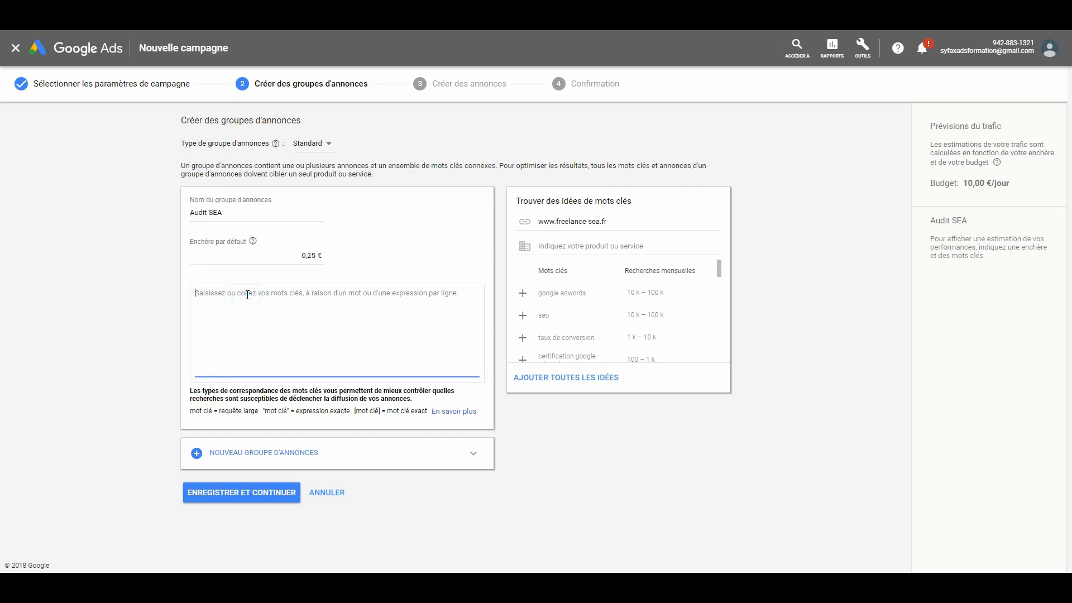
{"action": "type", "text": "+audit +sea"}
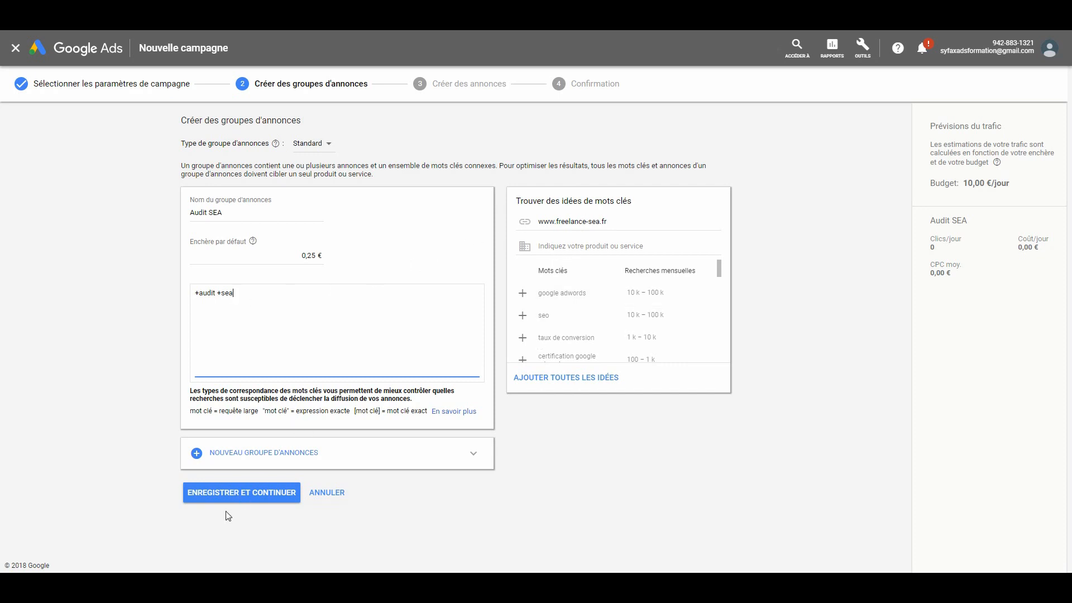
{"action": "left_click", "coordinate": [238, 493]}
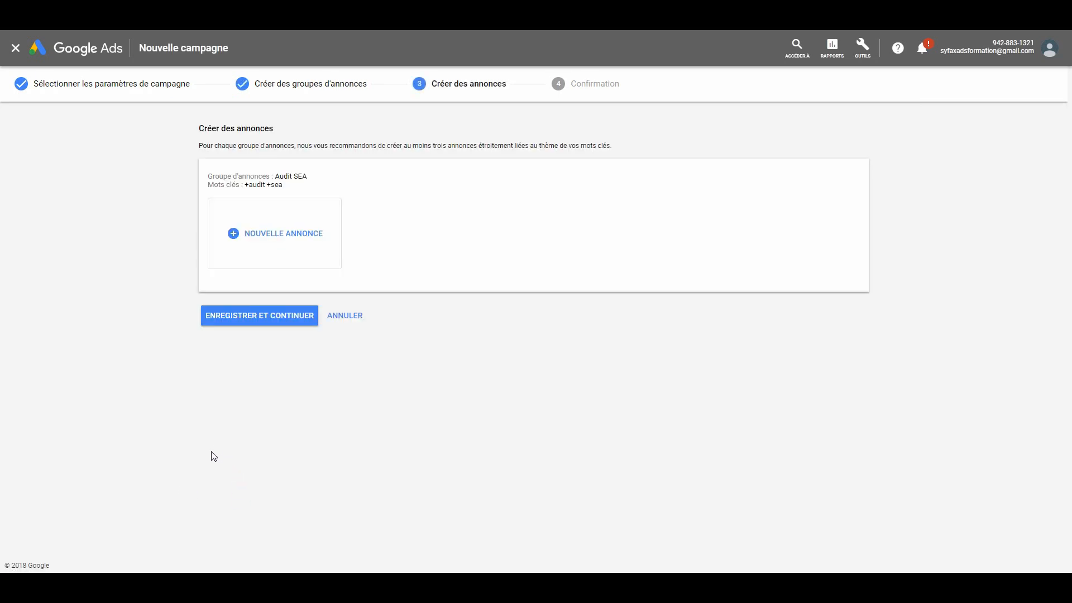
{"action": "left_click", "coordinate": [312, 238]}
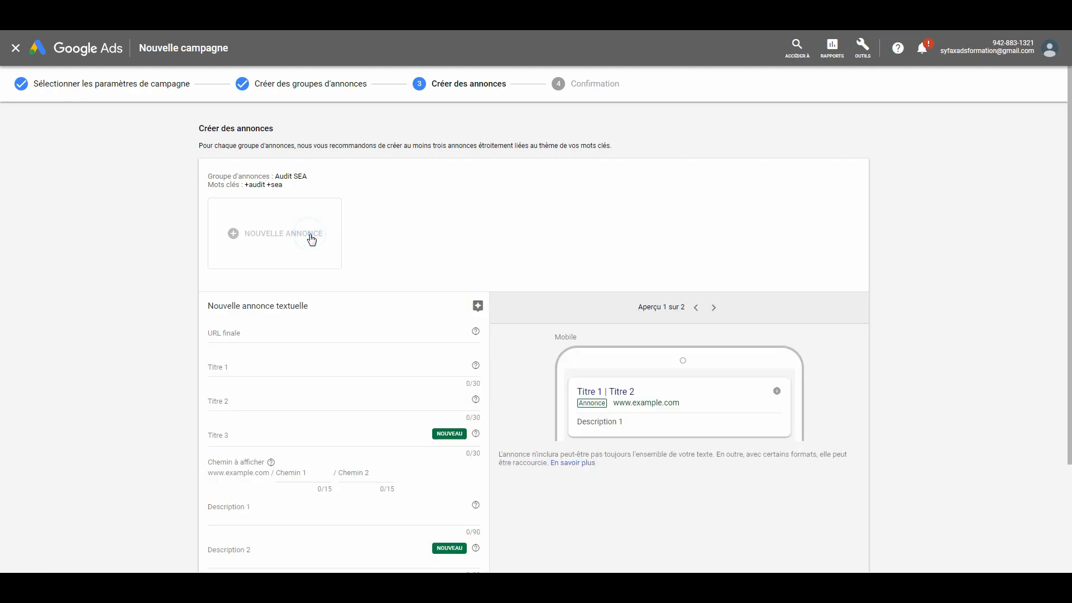
{"action": "left_click", "coordinate": [227, 332]}
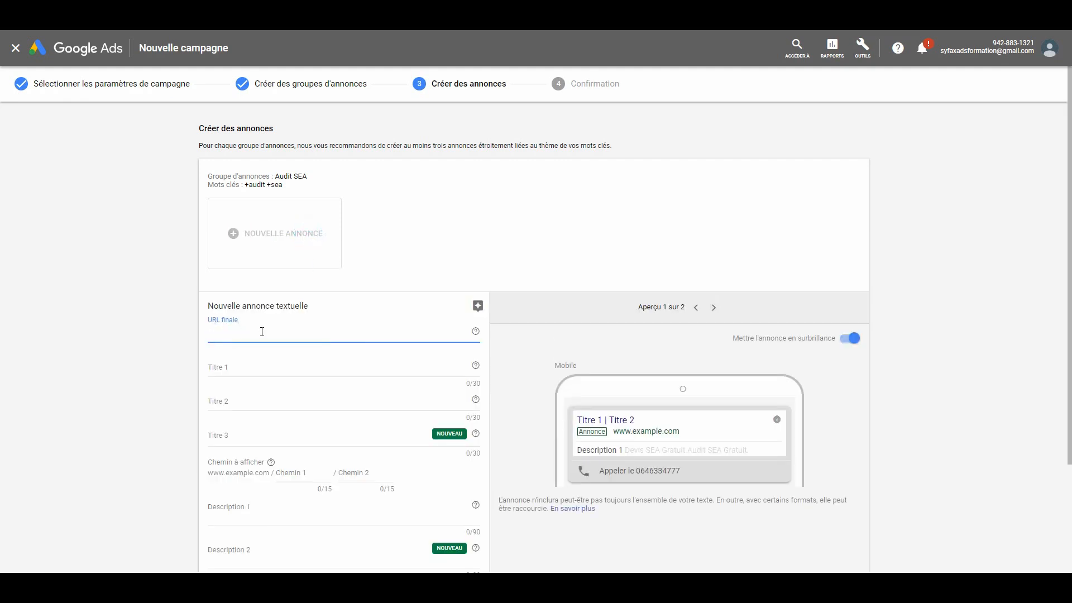
{"action": "type", "text": "www.freelance-sea.fr"}
{"action": "left_click_drag", "start_coordinate": [286, 332], "coordinate": [187, 336]}
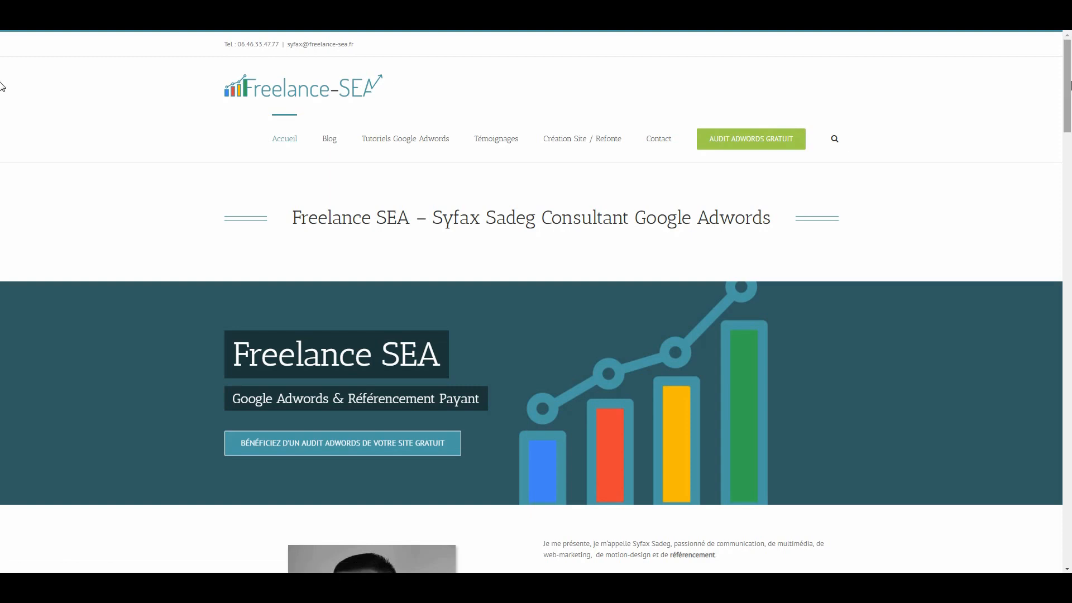
{"action": "scroll", "coordinate": [988, 173], "scroll_direction": "down", "scroll_amount": 10}
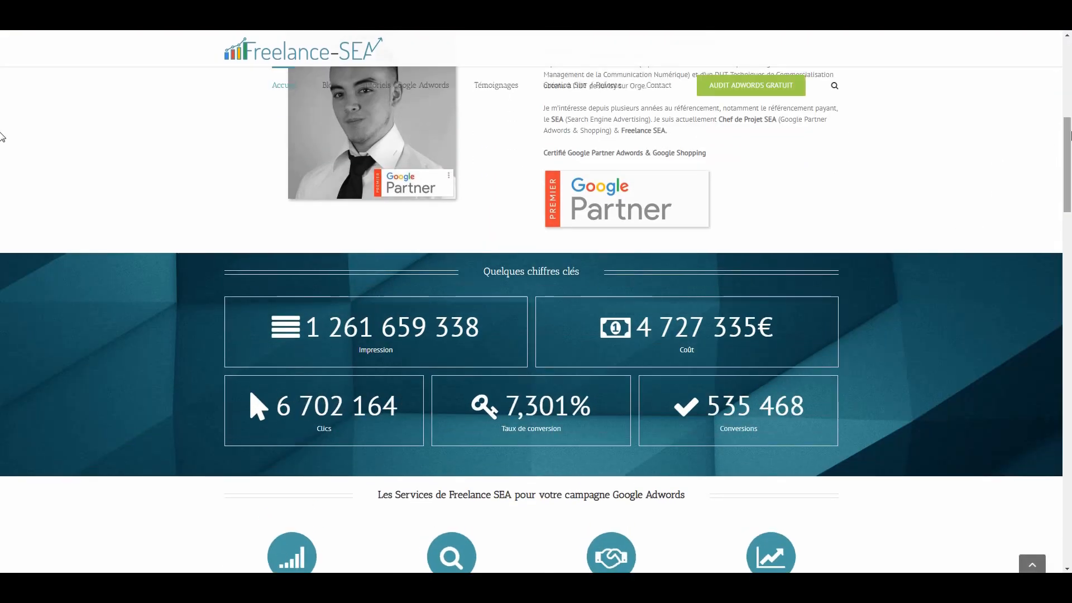
{"action": "scroll", "coordinate": [1027, 106], "scroll_direction": "up", "scroll_amount": 10}
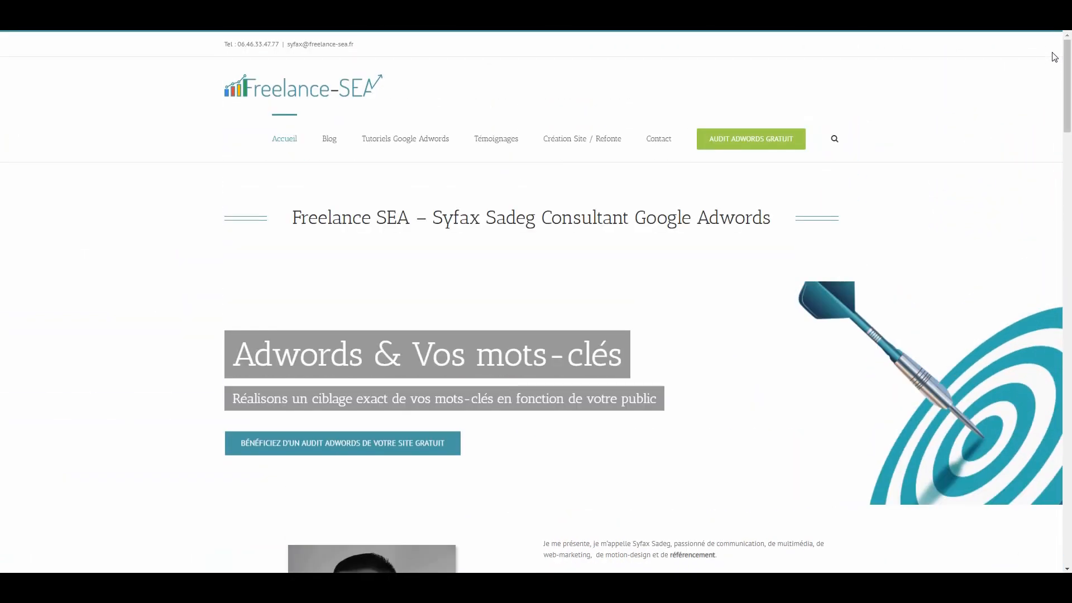
{"action": "left_click", "coordinate": [726, 140]}
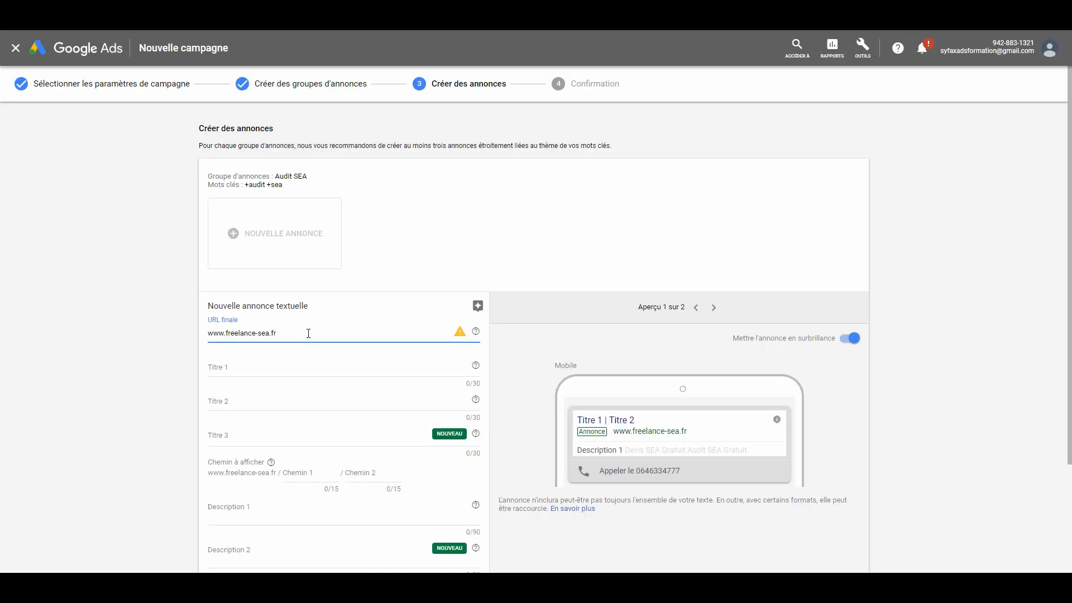
{"action": "triple_click", "coordinate": [307, 333]}
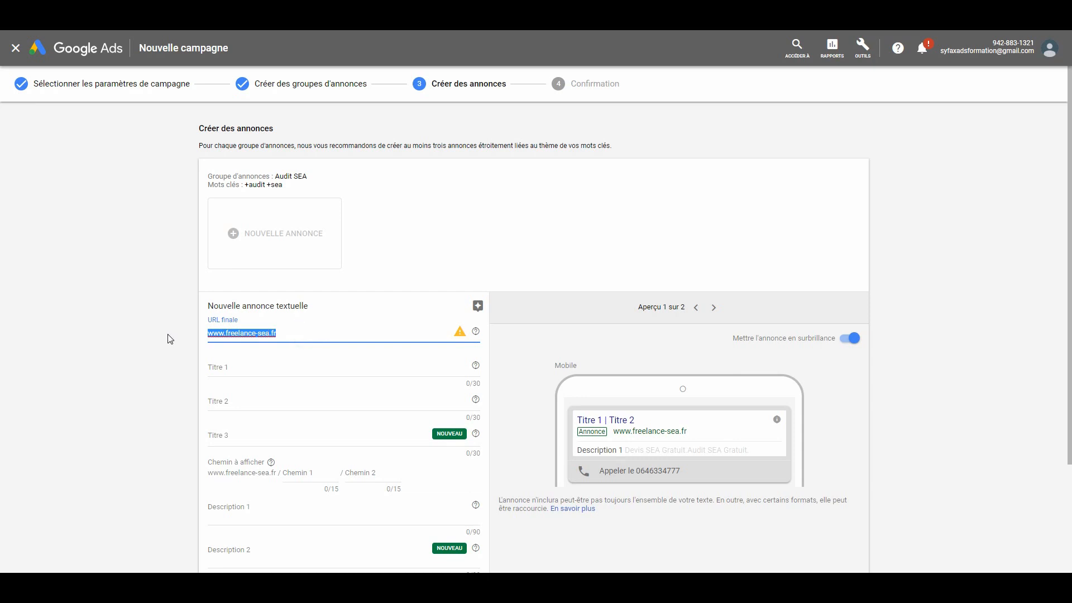
{"action": "type", "text": "http://www.freelance-sea.fr/devis-adwords/"}
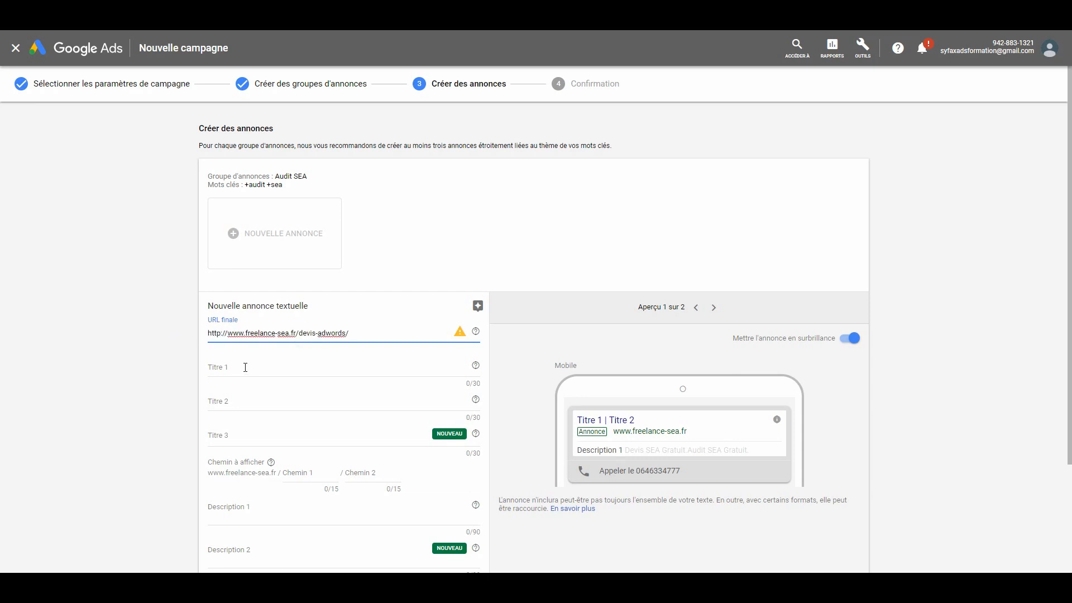
- Enter "Audit SEA Gratuit" as Titre 1 of the text ad
{"action": "scroll", "coordinate": [1048, 207], "scroll_direction": "down", "scroll_amount": 1}
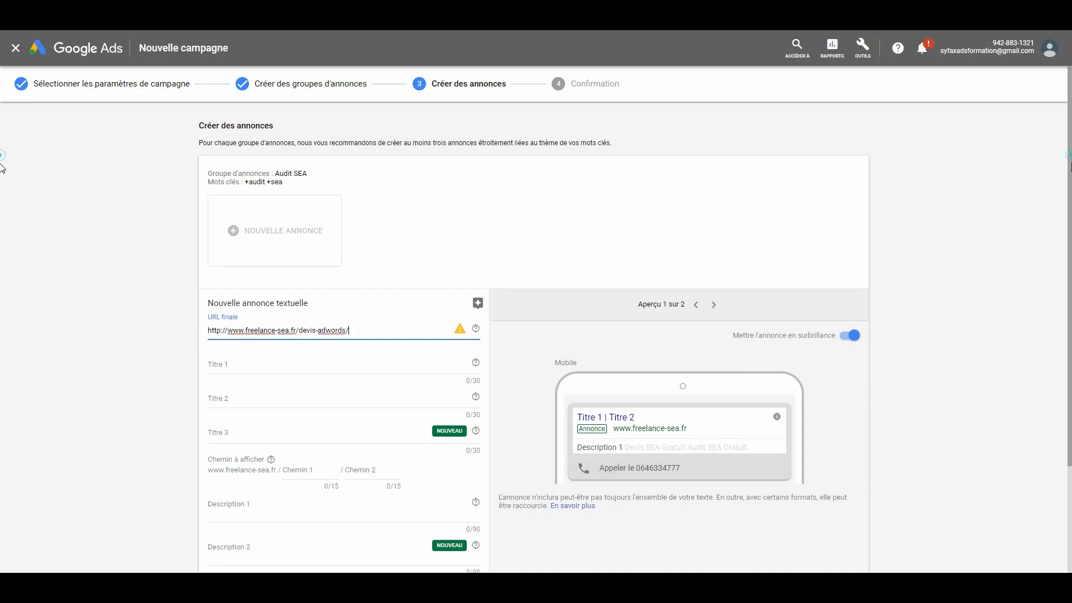
{"action": "scroll", "coordinate": [1045, 224], "scroll_direction": "down", "scroll_amount": 1}
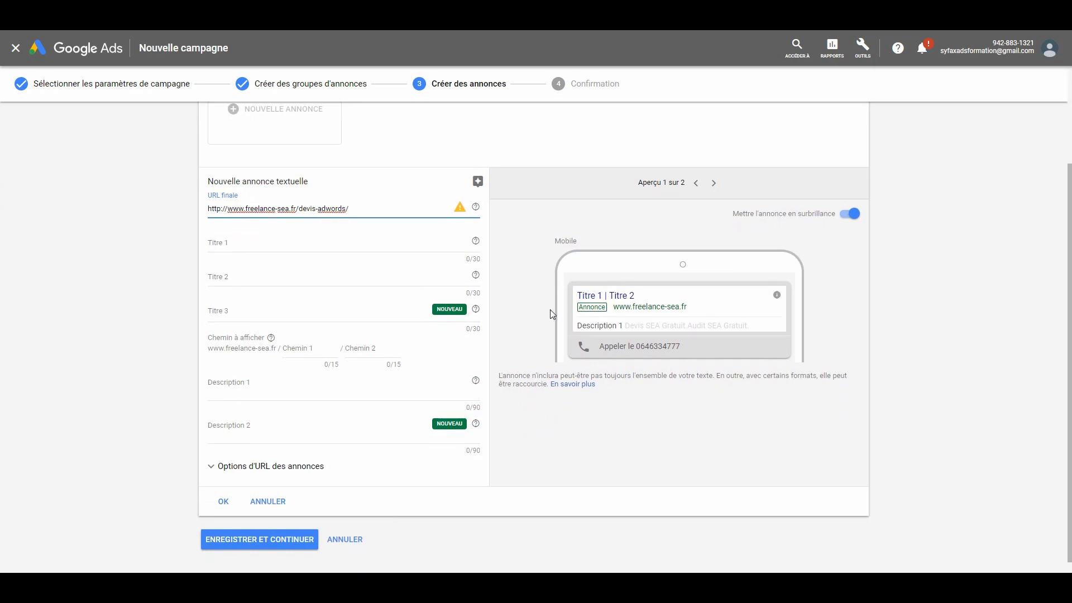
{"action": "left_click", "coordinate": [260, 244]}
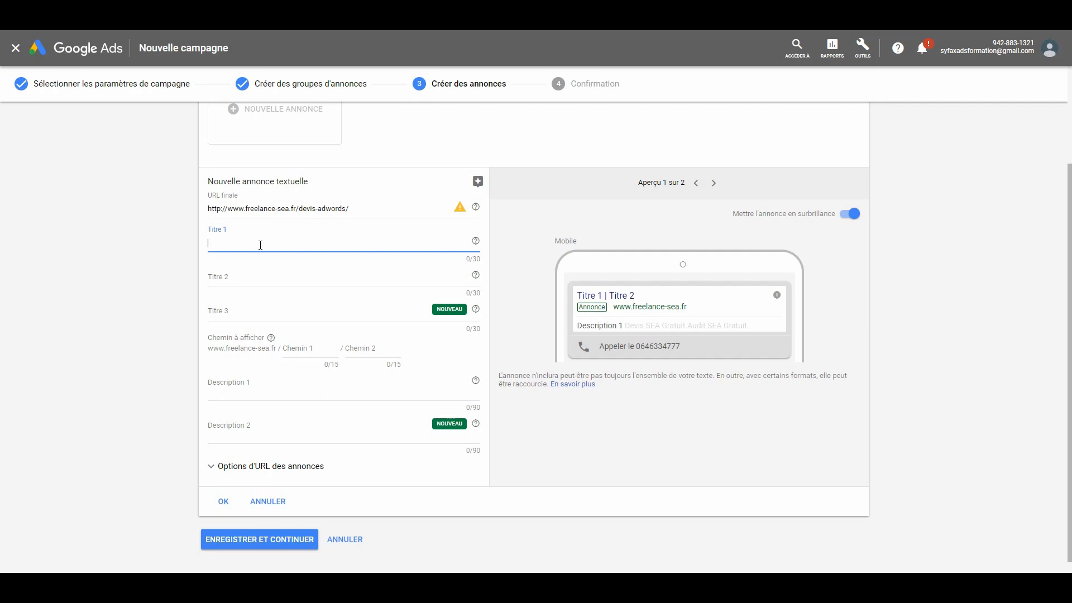
{"action": "key", "text": "Caps_Lock"}
{"action": "type", "text": "A"}
{"action": "key", "text": "Caps_Lock"}
{"action": "type", "text": "ud"}
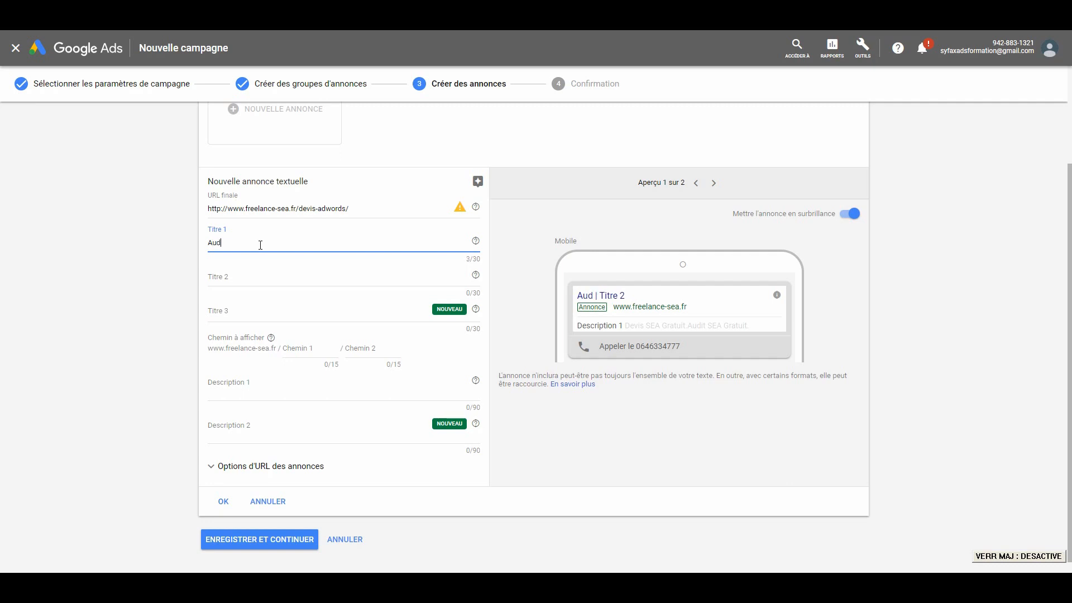
{"action": "type", "text": "it"}
{"action": "key", "text": "Caps_Lock"}
{"action": "type", "text": "SEA G"}
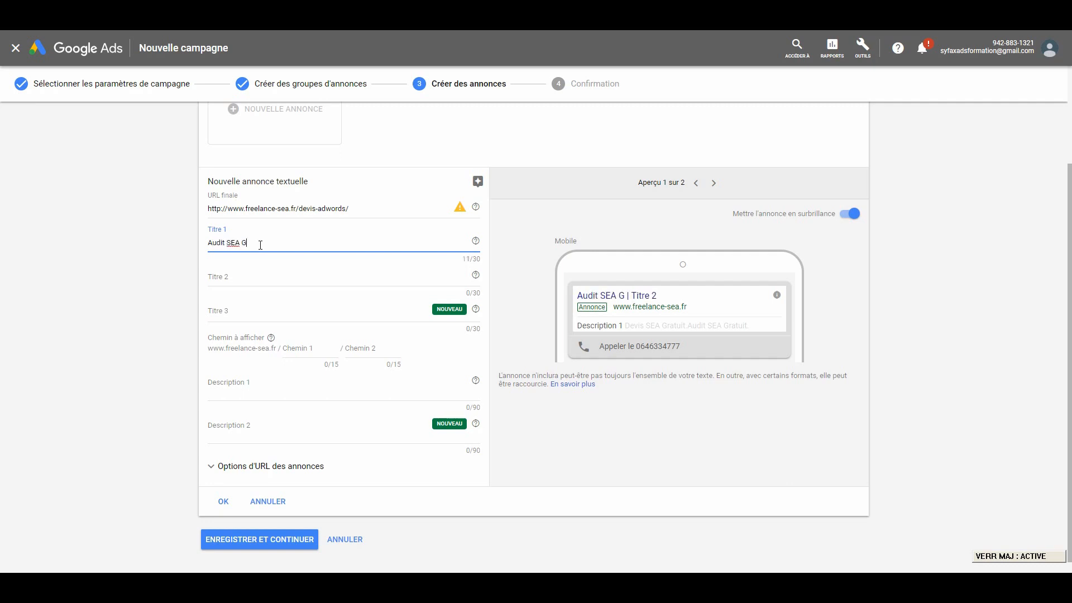
{"action": "key", "text": "Caps_Lock"}
{"action": "type", "text": "ratui"}
{"action": "key", "text": "Tab"}
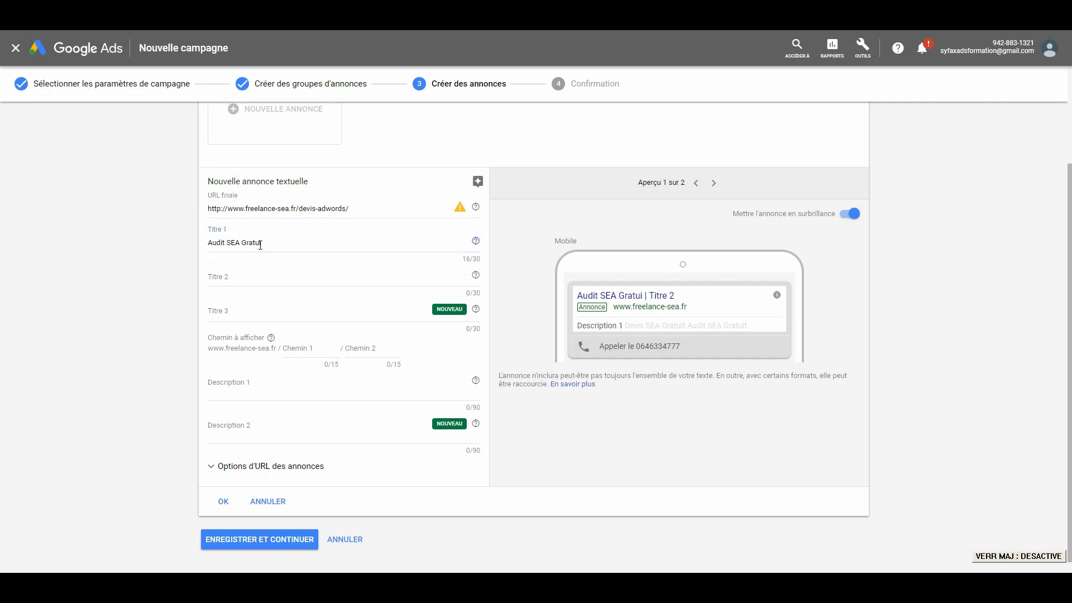
{"action": "left_click", "coordinate": [270, 242]}
{"action": "type", "text": "t"}
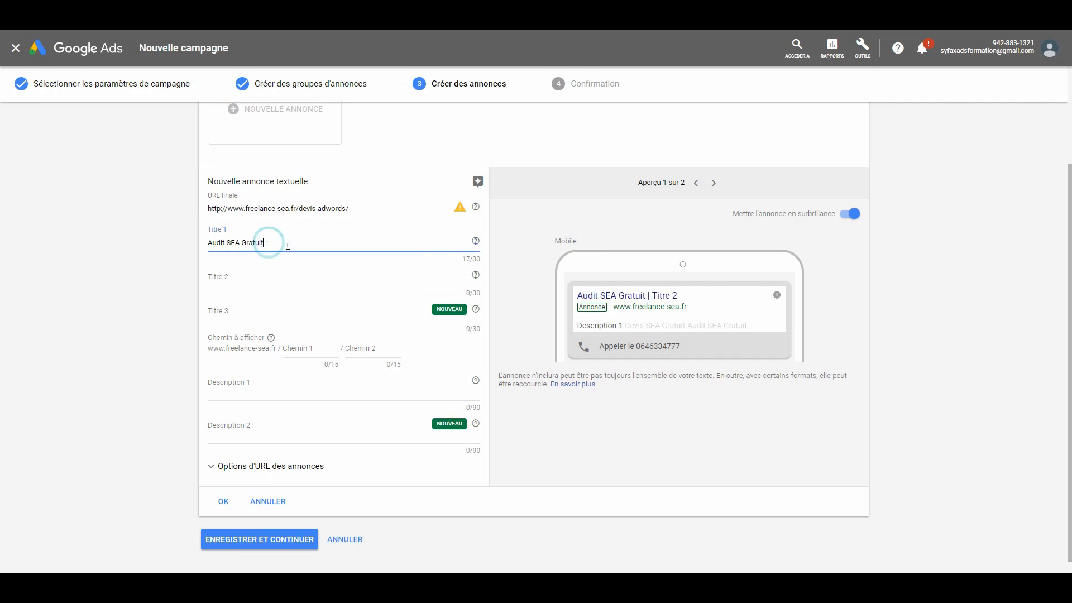
- Enter "Freelance Certifié Google 1er" as Titre 2 of the text ad
{"action": "left_click", "coordinate": [246, 277]}
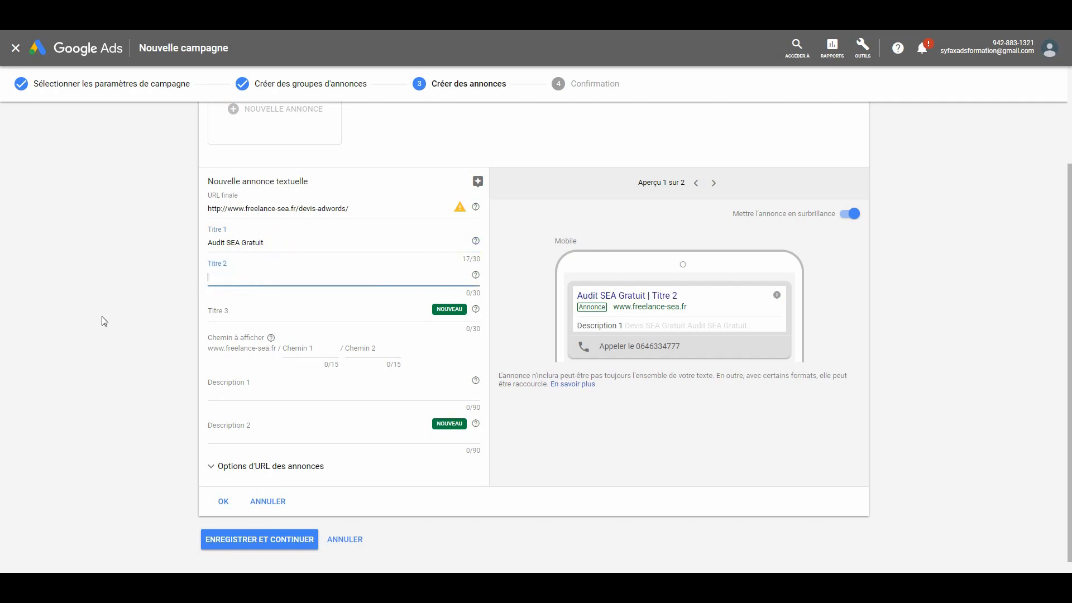
{"action": "key", "text": "Caps_Lock"}
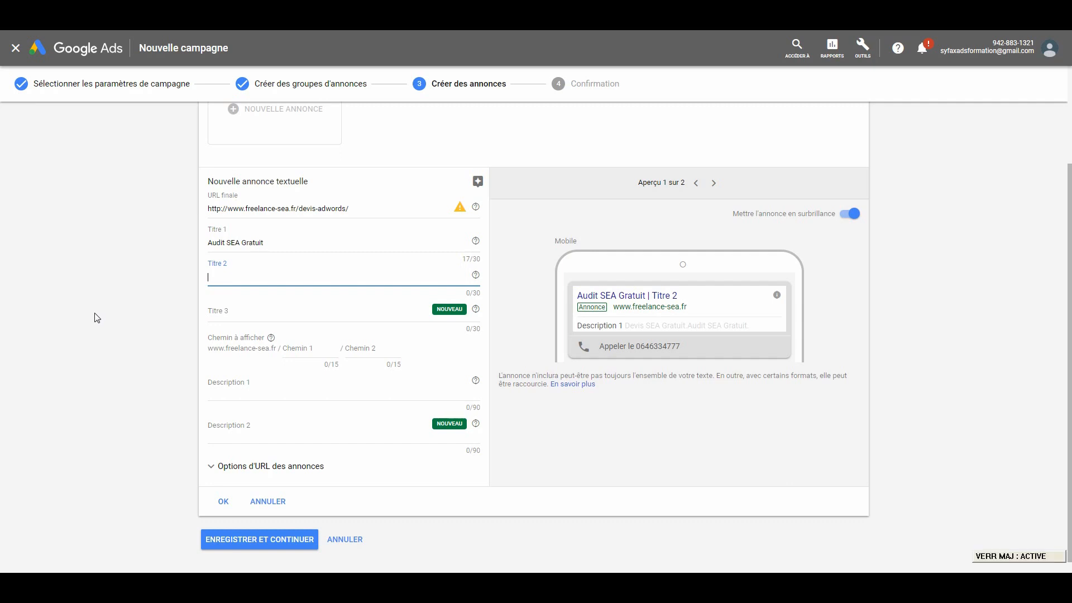
{"action": "type", "text": "F"}
{"action": "key", "text": "Caps_Lock"}
{"action": "type", "text": "reer"}
{"action": "type", "text": "ance"}
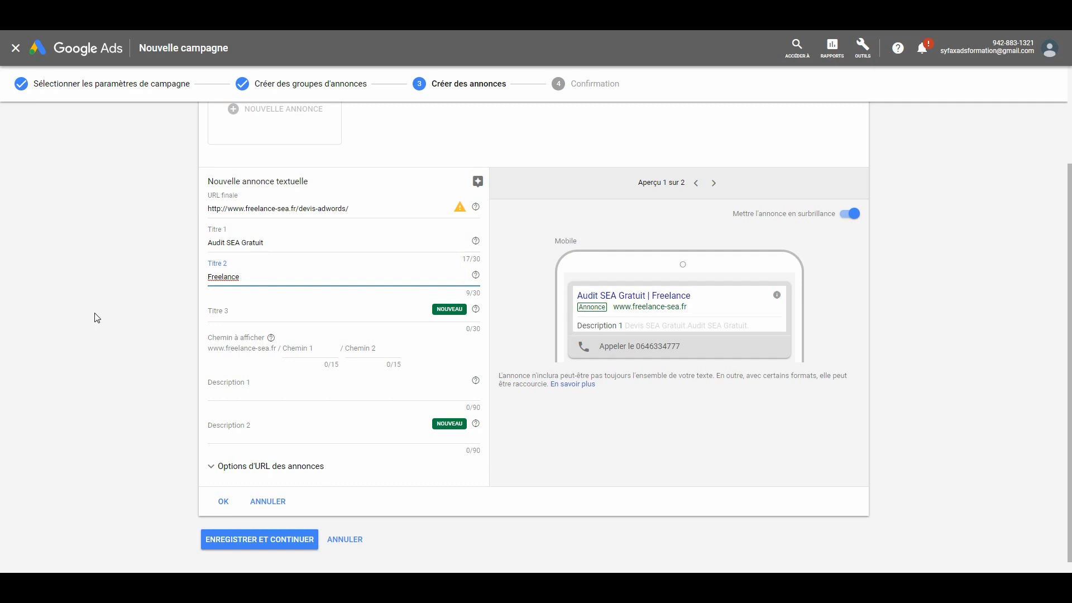
{"action": "key", "text": "Caps_Lock"}
{"action": "type", "text": "C"}
{"action": "key", "text": "Caps_Lock"}
{"action": "type", "text": "er"}
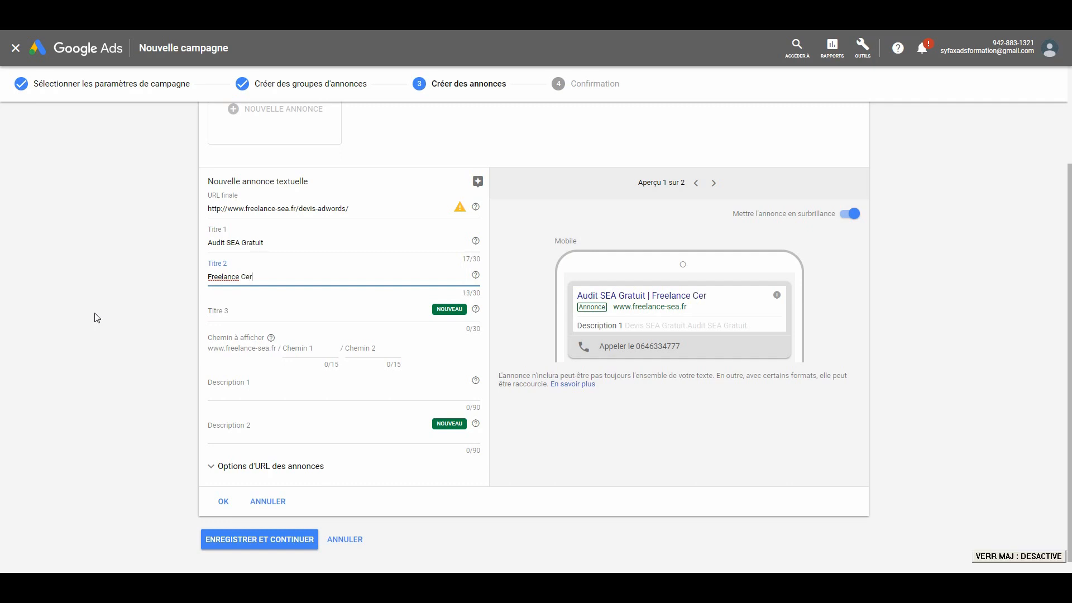
{"action": "type", "text": "tifié"}
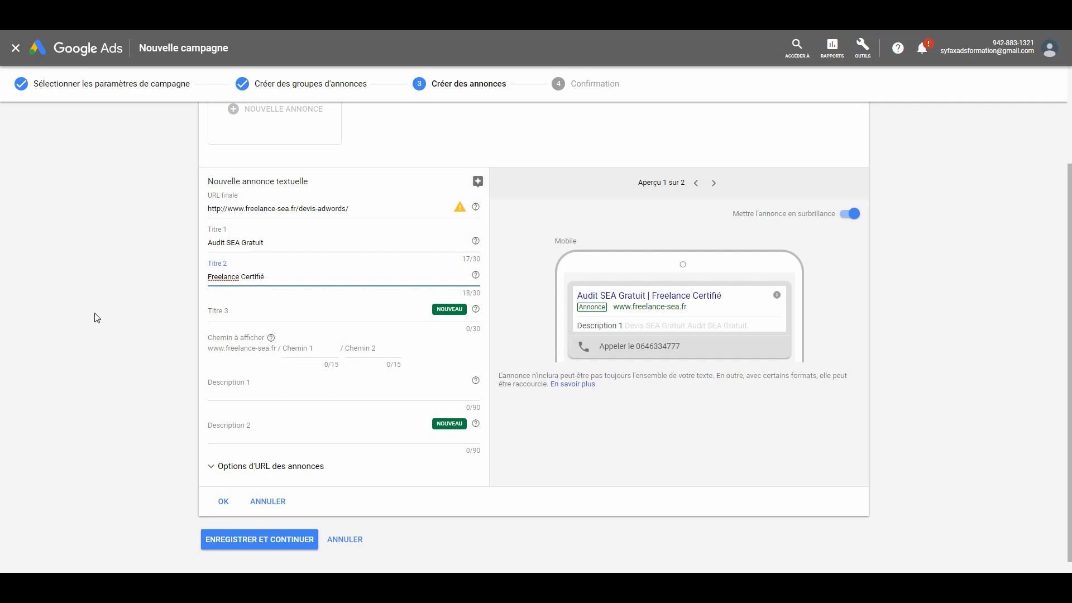
{"action": "key", "text": "Caps_Lock"}
{"action": "type", "text": "G"}
{"action": "key", "text": "Caps_Lock"}
{"action": "type", "text": "oogle"}
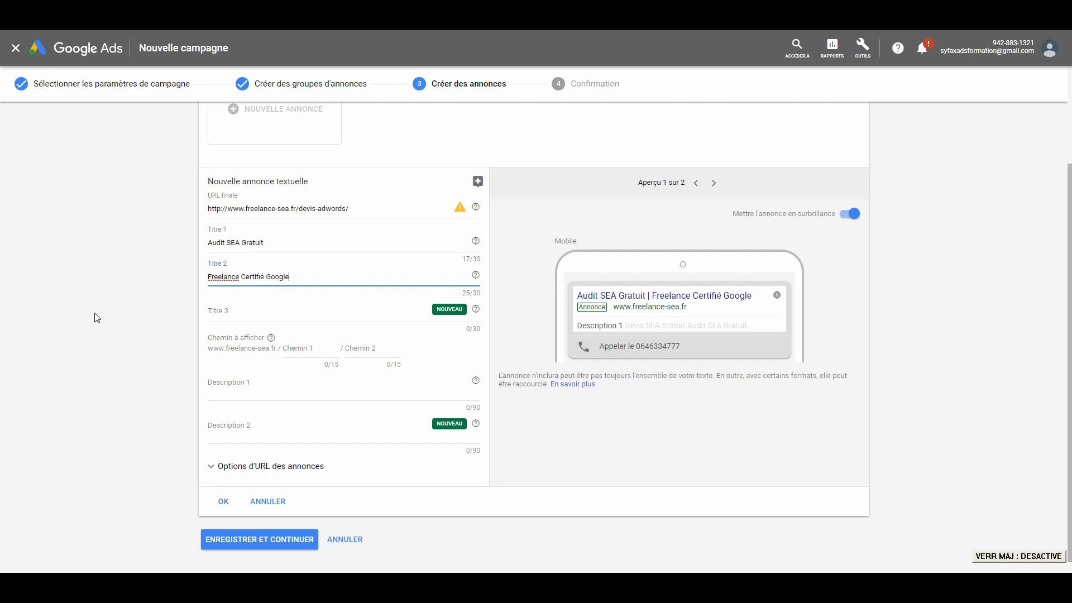
{"action": "type", "text": " 1er"}
{"action": "left_click", "coordinate": [97, 317]}
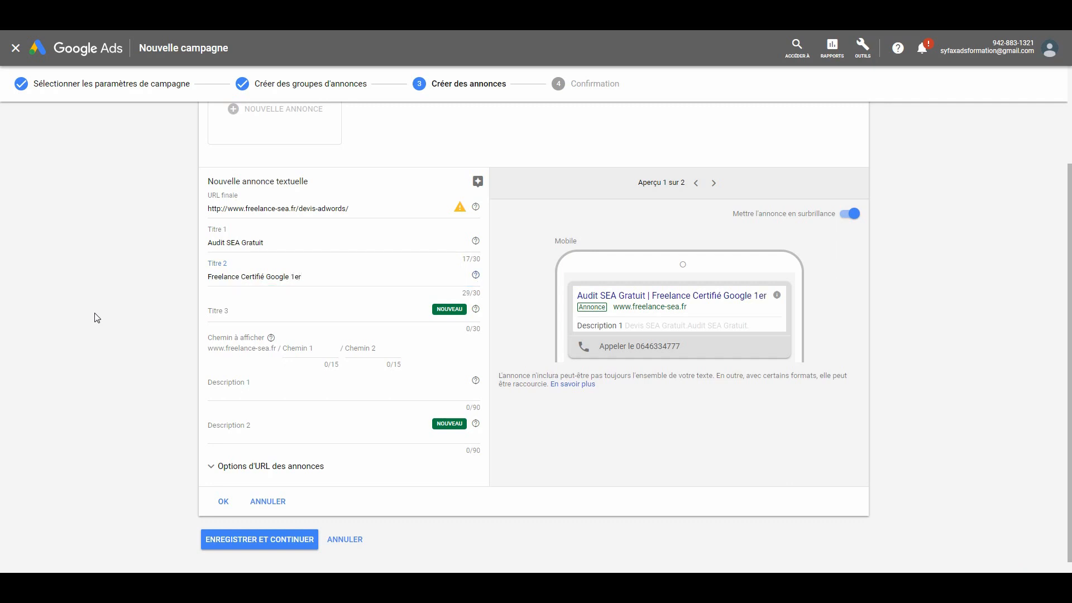
- Delete the space before "1er" in Titre 2 to make it "Freelance Certifié Google1er"
{"action": "left_click", "coordinate": [312, 276]}
{"action": "left_click", "coordinate": [294, 276]}
{"action": "key", "text": "BackSpace"}
- Enter "Certifié Shopping & Search" as Titre 3 of the text ad
{"action": "left_click", "coordinate": [270, 311]}
{"action": "key", "text": "Caps_Lock"}
{"action": "type", "text": "C"}
{"action": "key", "text": "Caps_Lock"}
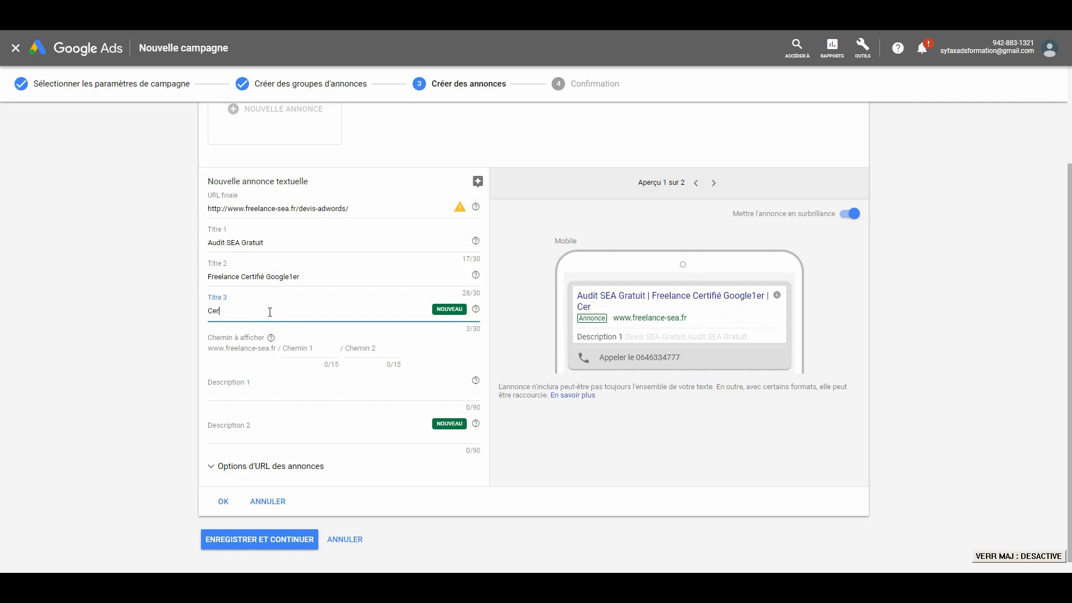
{"action": "type", "text": "ertifié"}
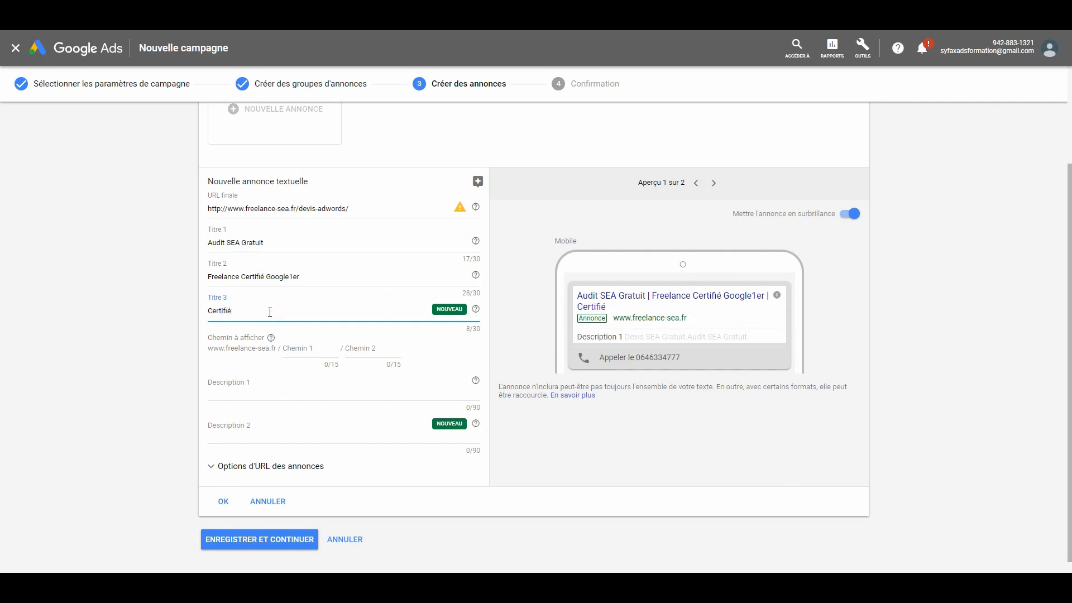
{"action": "key", "text": "Caps_Lock"}
{"action": "type", "text": "S"}
{"action": "key", "text": "Caps_Lock"}
{"action": "type", "text": "hoppon"}
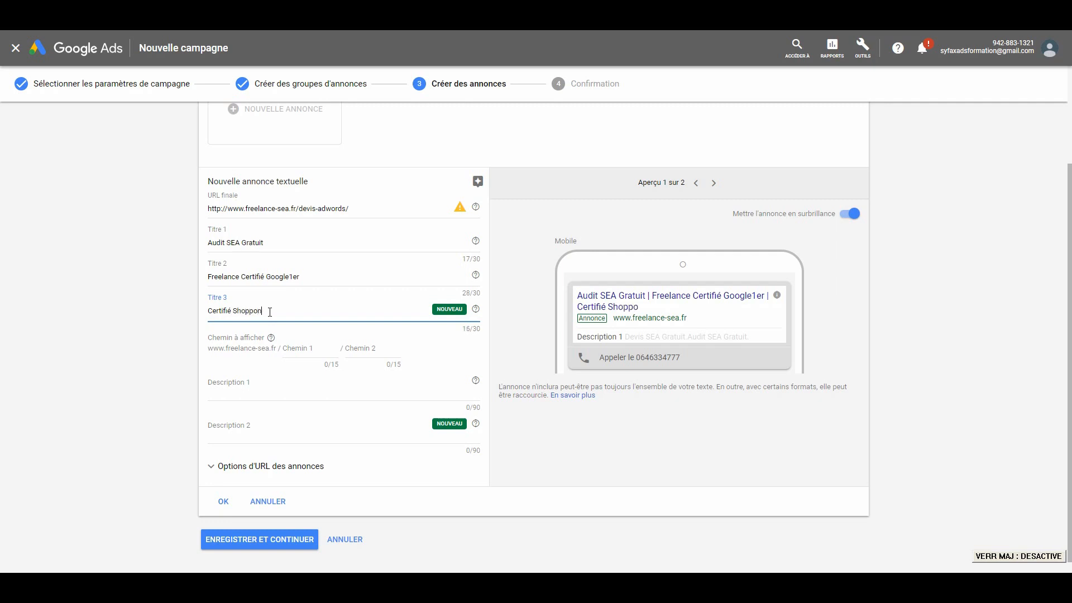
{"action": "key", "text": "BackSpace"}
{"action": "key", "text": "BackSpace"}
{"action": "type", "text": "i"}
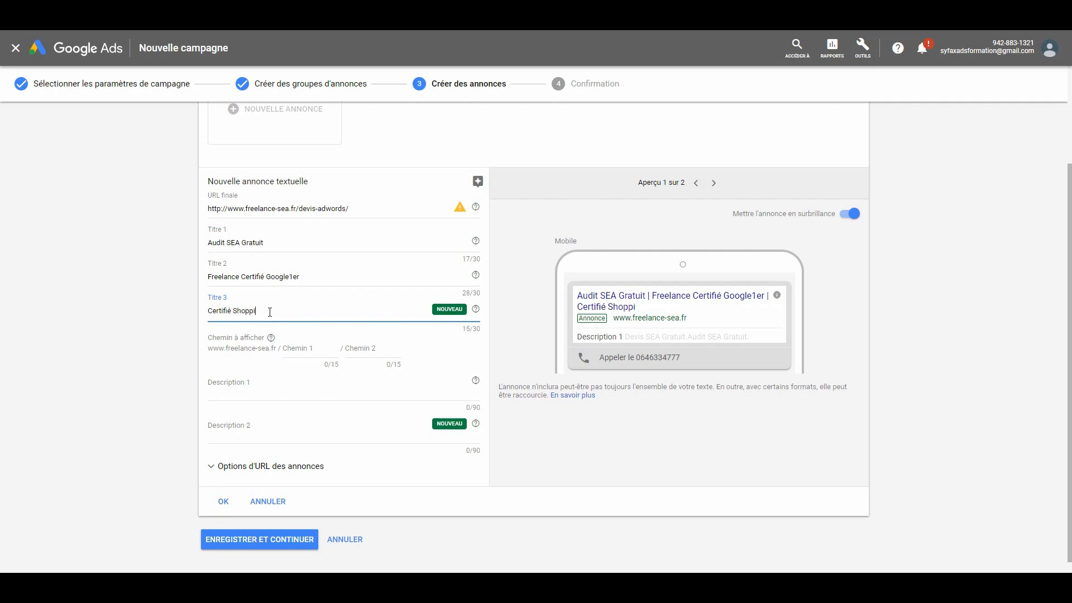
{"action": "type", "text": "og &"}
{"action": "key", "text": "Caps_Lock"}
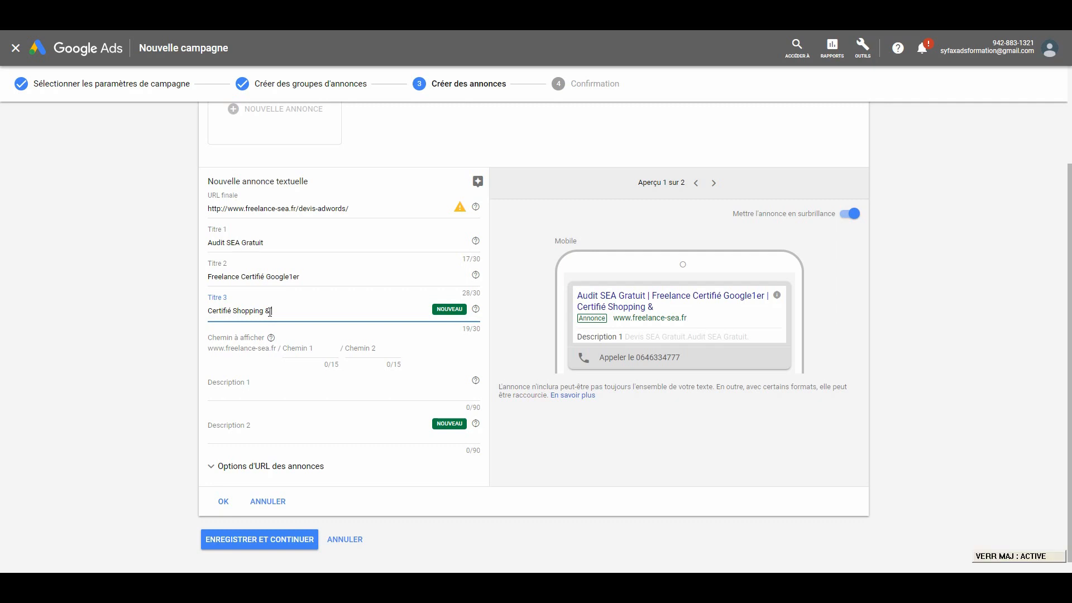
{"action": "type", "text": "s"}
{"action": "key", "text": "Caps_Lock"}
{"action": "type", "text": "earch"}
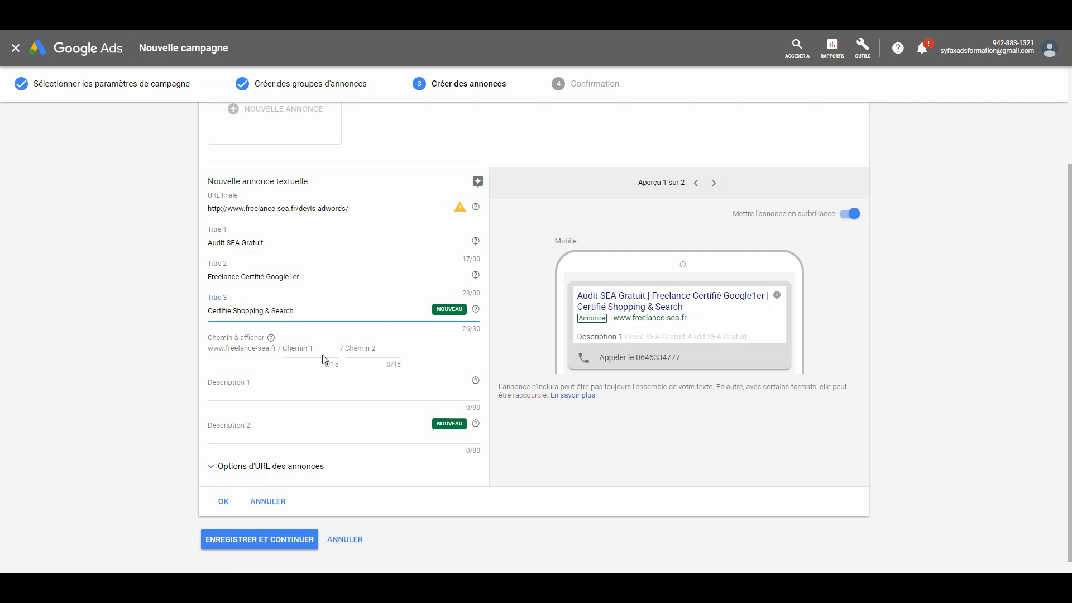
- Set the ad's first display path (Chemin 1) to "audit-sea"
{"action": "left_click", "coordinate": [300, 347]}
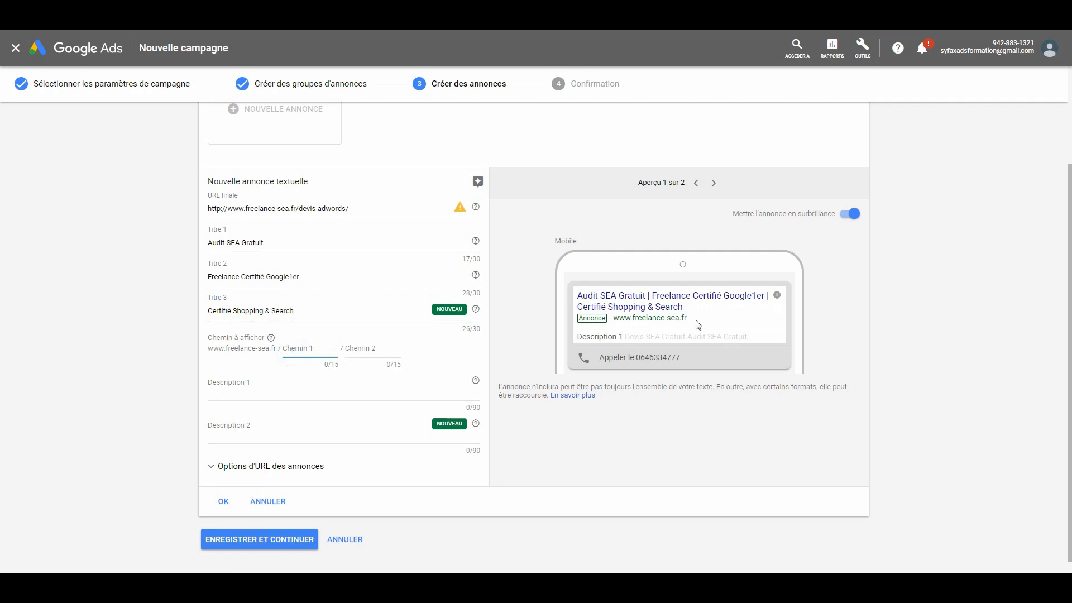
{"action": "type", "text": "audit-sea"}
- Enter "Freelance SEA Certifié - Bénéficiez d'un audit & d'un Devis SEA Gratuit." as Description 1 of the text ad
{"action": "left_click", "coordinate": [253, 389]}
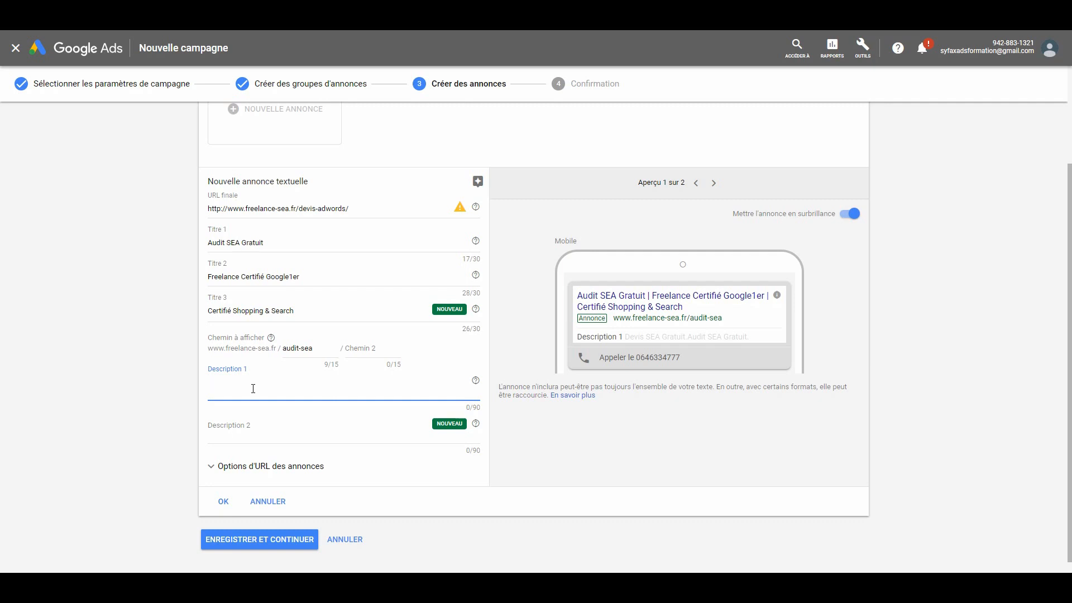
{"action": "key", "text": "Caps_Lock"}
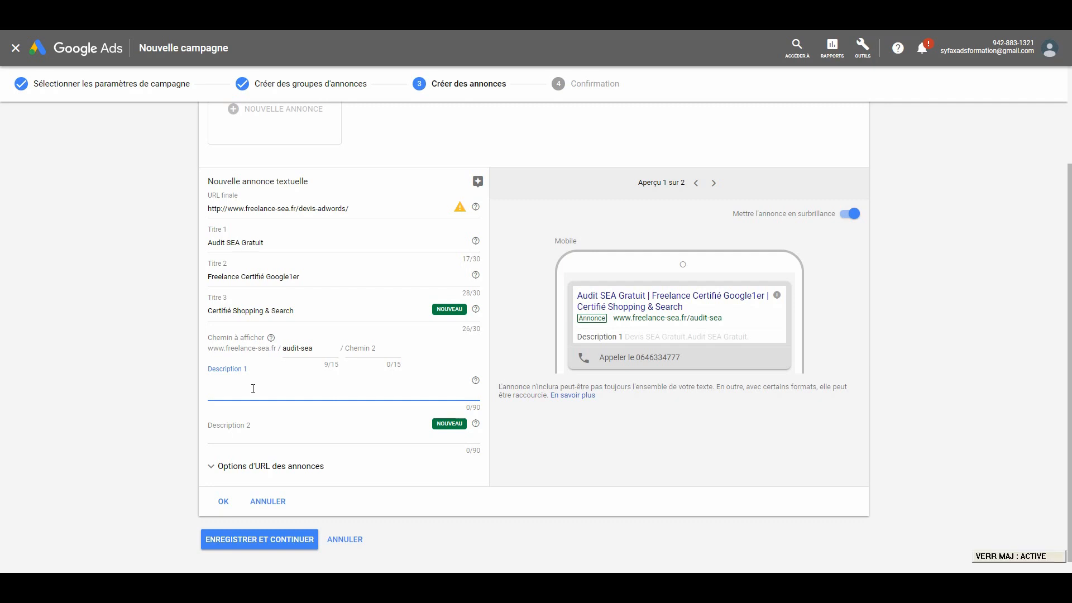
{"action": "type", "text": "F"}
{"action": "key", "text": "Caps_Lock"}
{"action": "type", "text": "reelk"}
{"action": "key", "text": "BackSpace"}
{"action": "type", "text": "ance"}
{"action": "key", "text": "Caps_Lock"}
{"action": "type", "text": "SEA C"}
{"action": "key", "text": "Caps_Lock"}
{"action": "type", "text": "ertifié"}
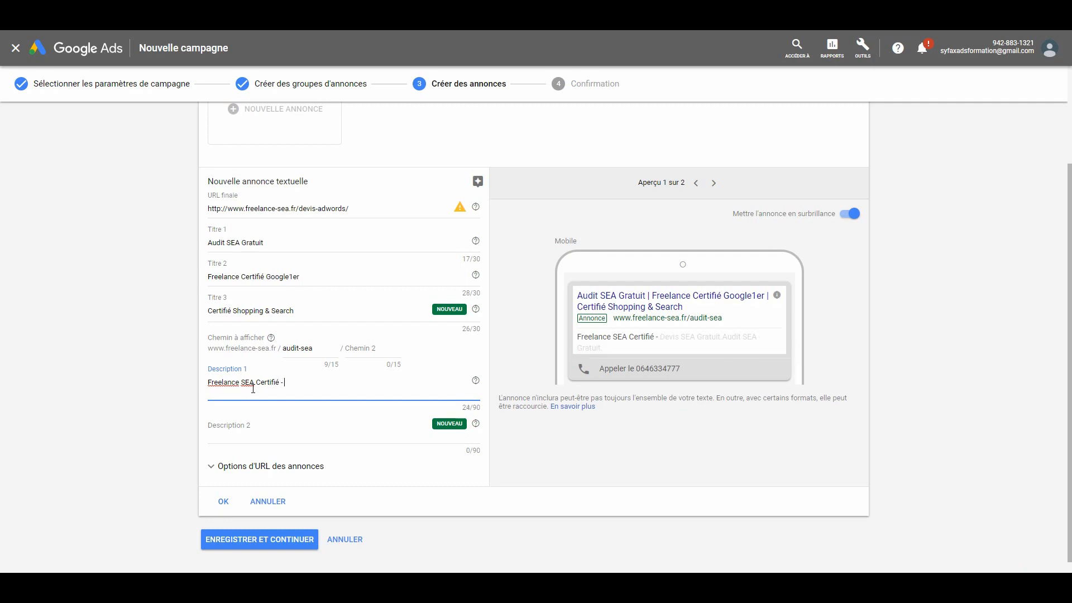
{"action": "type", "text": " -"}
{"action": "key", "text": "Caps_Lock"}
{"action": "type", "text": "B"}
{"action": "key", "text": "Caps_Lock"}
{"action": "type", "text": "énéfic"}
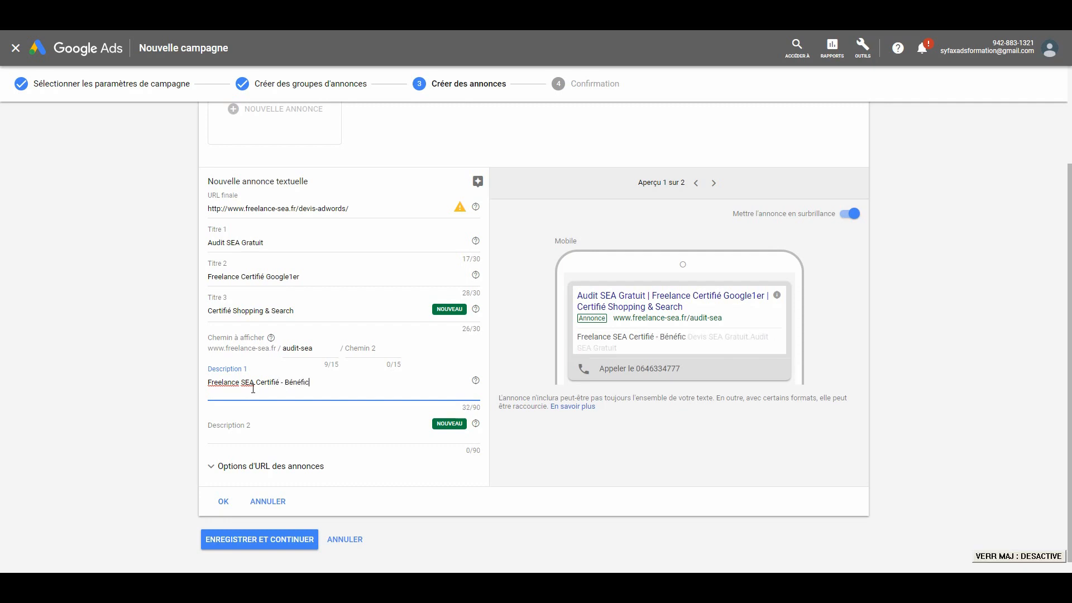
{"action": "type", "text": "iez d'u"}
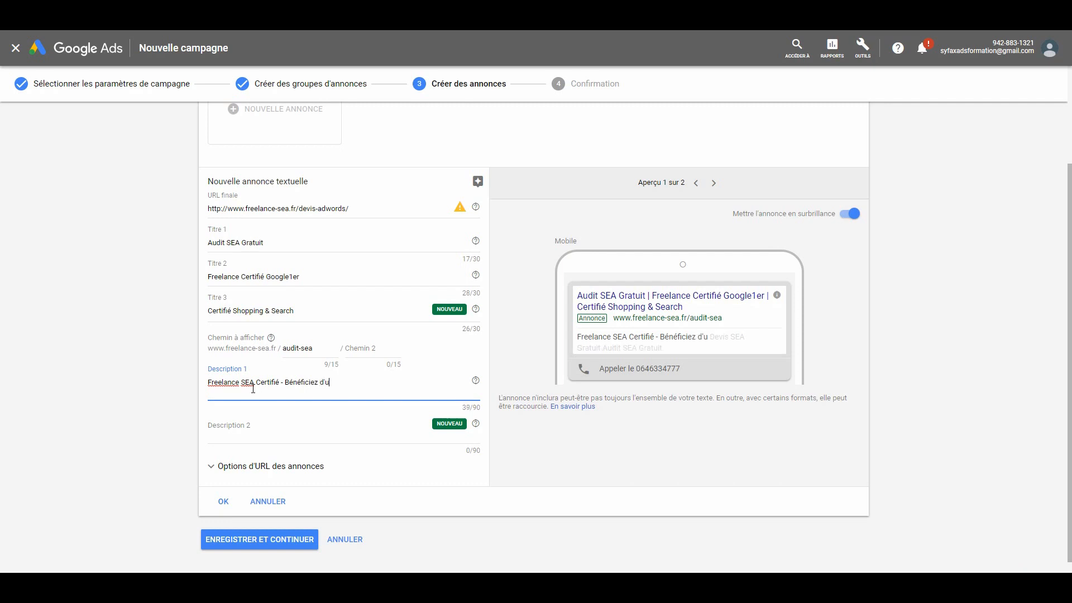
{"action": "type", "text": "n audit & d'un"}
{"action": "key", "text": "Caps_Lock"}
{"action": "type", "text": "D"}
{"action": "key", "text": "Caps_Lock"}
{"action": "type", "text": "e"}
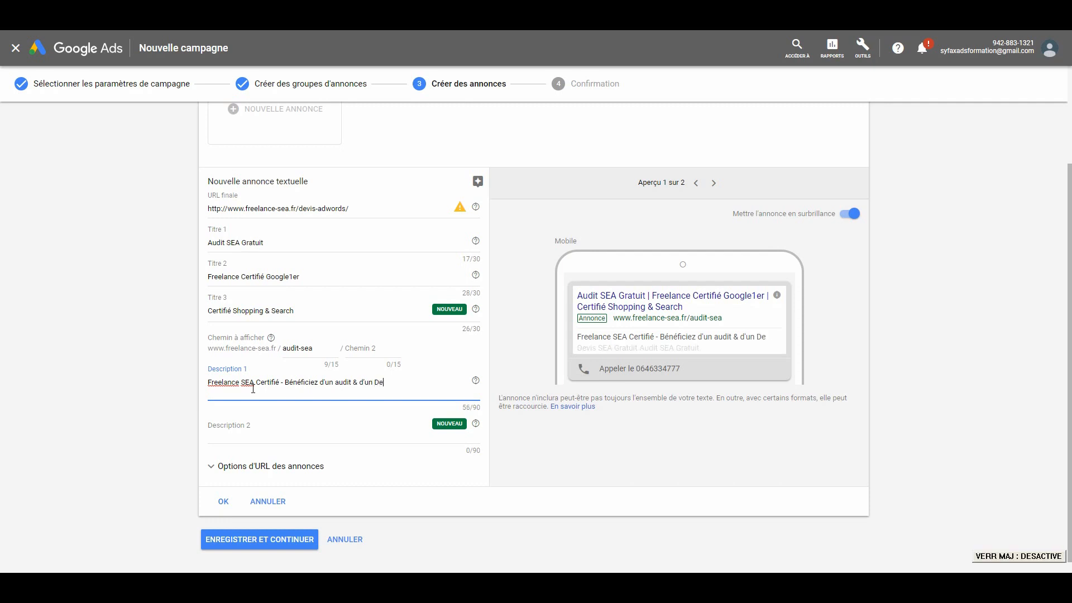
{"action": "type", "text": "vis"}
{"action": "key", "text": "Caps_Lock"}
{"action": "type", "text": "SEA"}
{"action": "key", "text": "Caps_Lock"}
{"action": "type", "text": "Gratuit."}
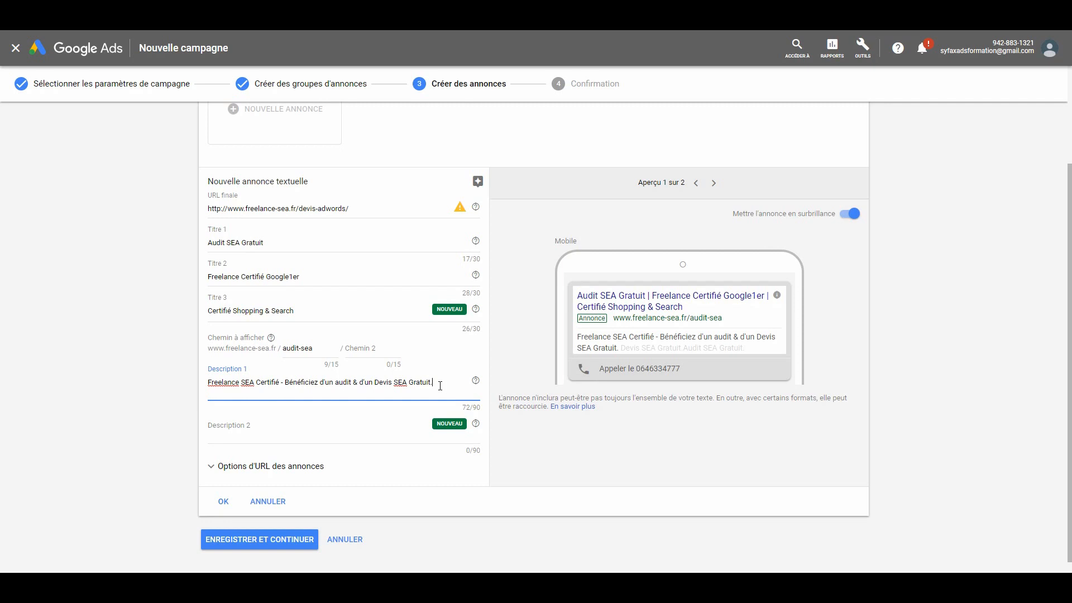
- Fill Description 2 with "Bénéficiez d'un audit & d'un Devis SEA Gratuit. - Freelance SEA Certifié", reusing the two parts of Description 1 in reverse order
{"action": "left_click_drag", "start_coordinate": [439, 384], "coordinate": [288, 385]}
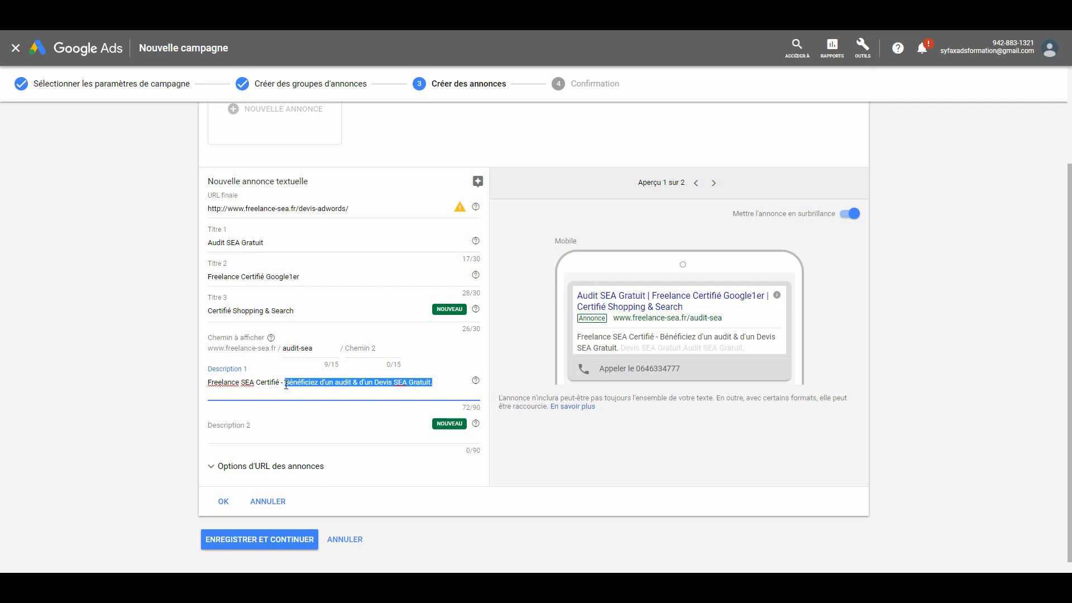
{"action": "left_click", "coordinate": [287, 437]}
{"action": "type", "text": "Bénéficiez d'un audit & d'un Devis SEA Gratuit."}
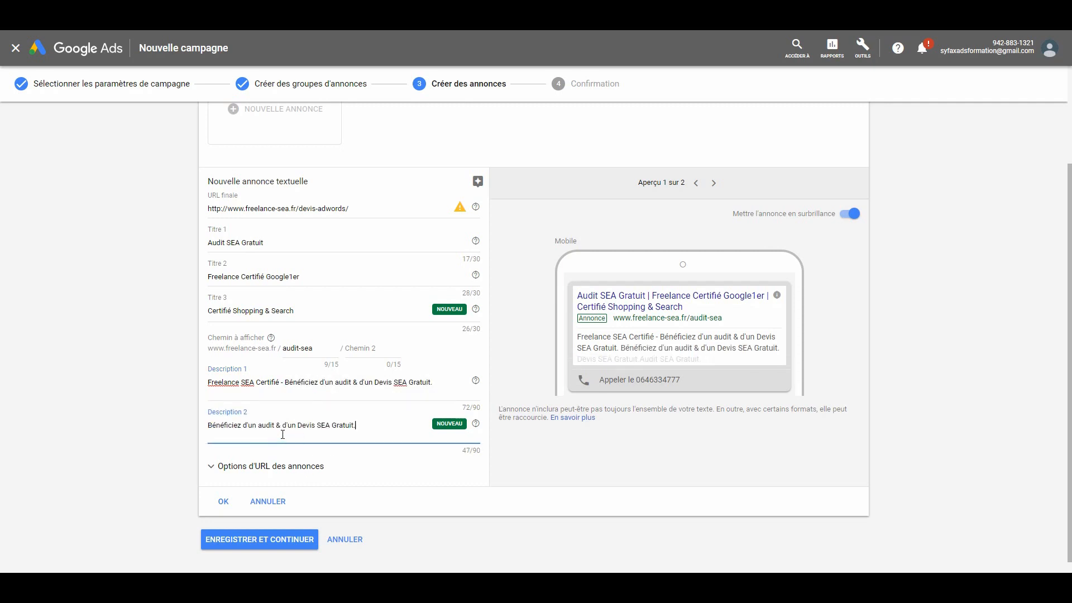
{"action": "double_click", "coordinate": [277, 382]}
{"action": "left_click_drag", "start_coordinate": [232, 382], "coordinate": [210, 384]}
{"action": "key", "text": "ctrl+c"}
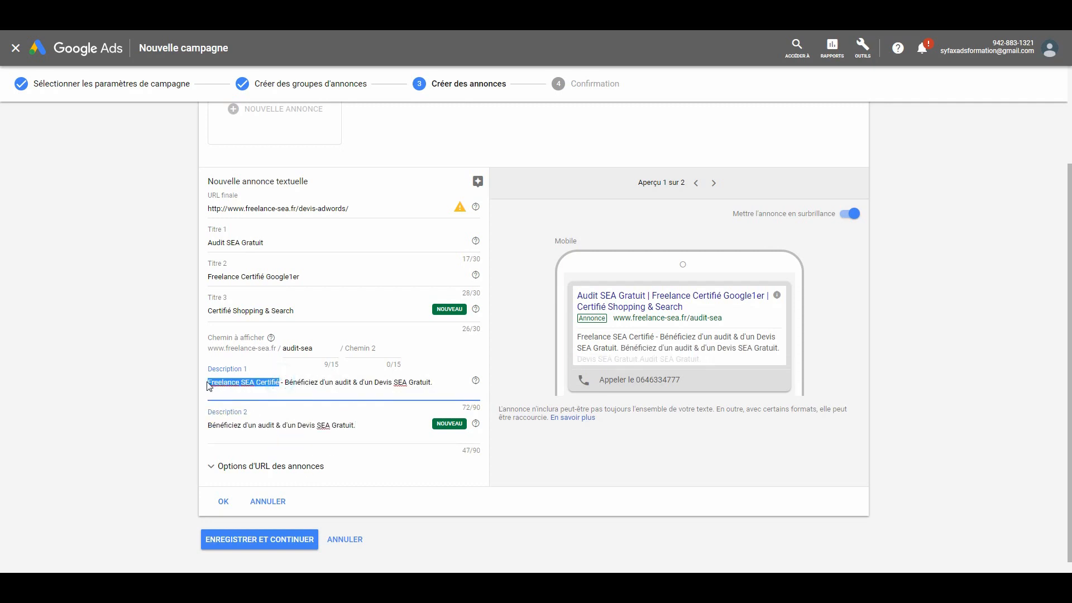
{"action": "left_click", "coordinate": [386, 432]}
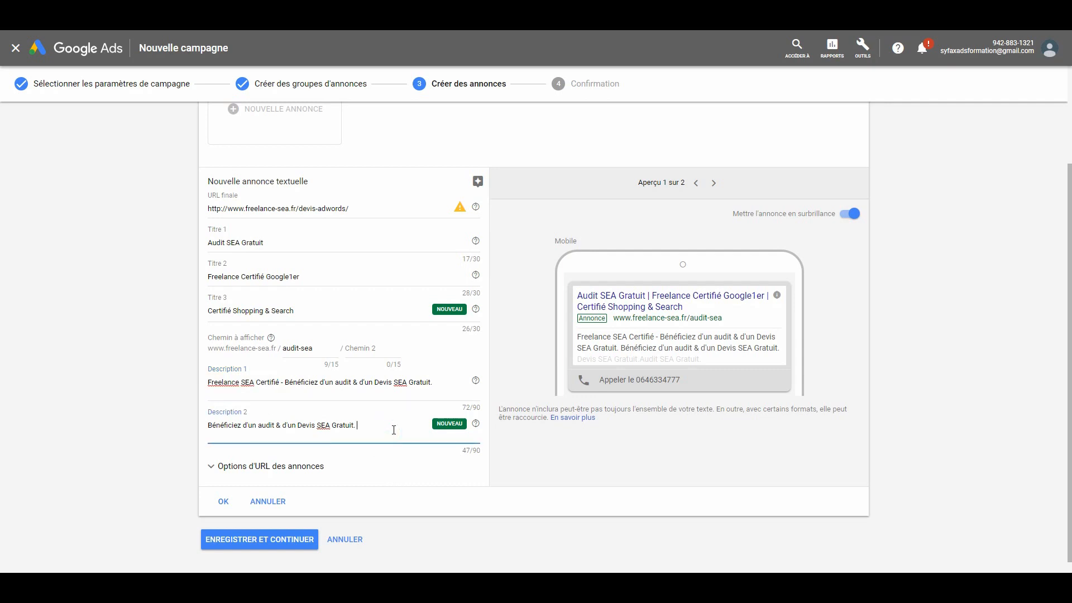
{"action": "type", "text": "-"}
{"action": "key", "text": "ctrl+v"}
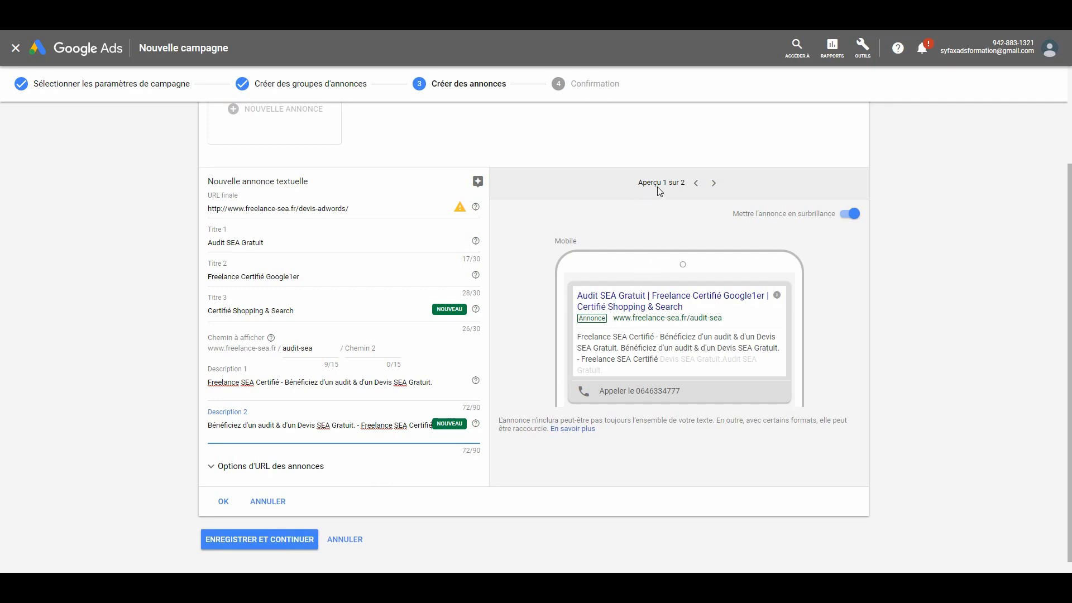
- Compare the PC and mobile previews of the text ad
{"action": "left_click", "coordinate": [714, 182]}
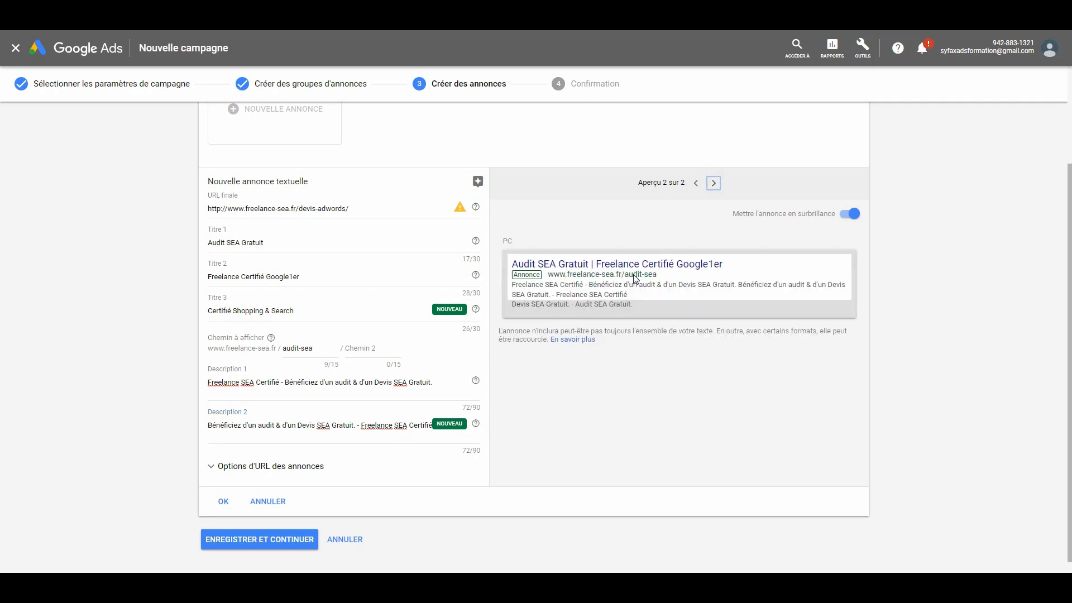
{"action": "left_click", "coordinate": [695, 183]}
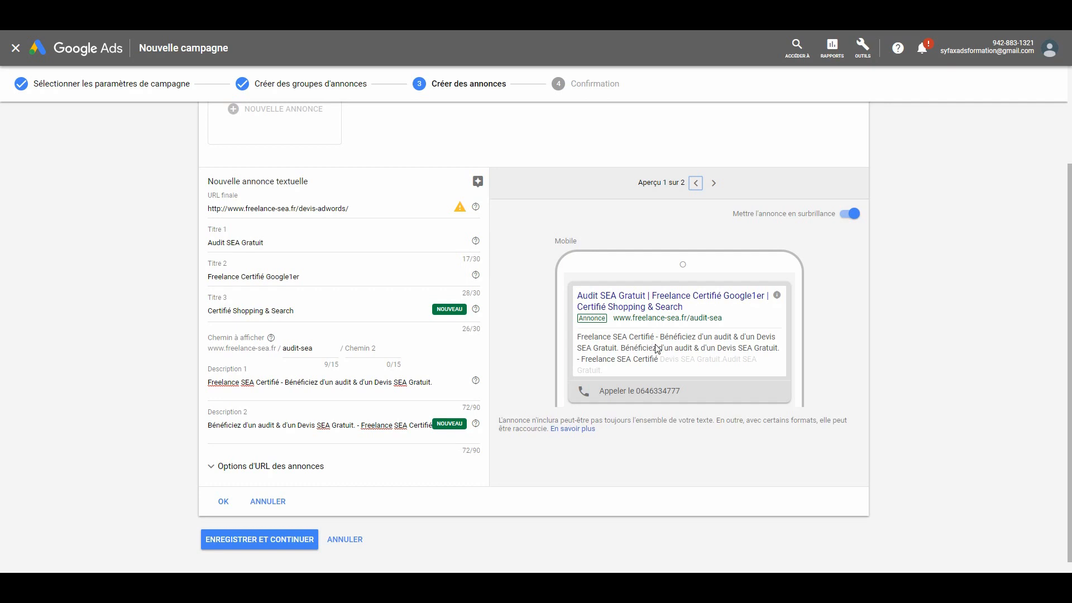
{"action": "left_click", "coordinate": [713, 183]}
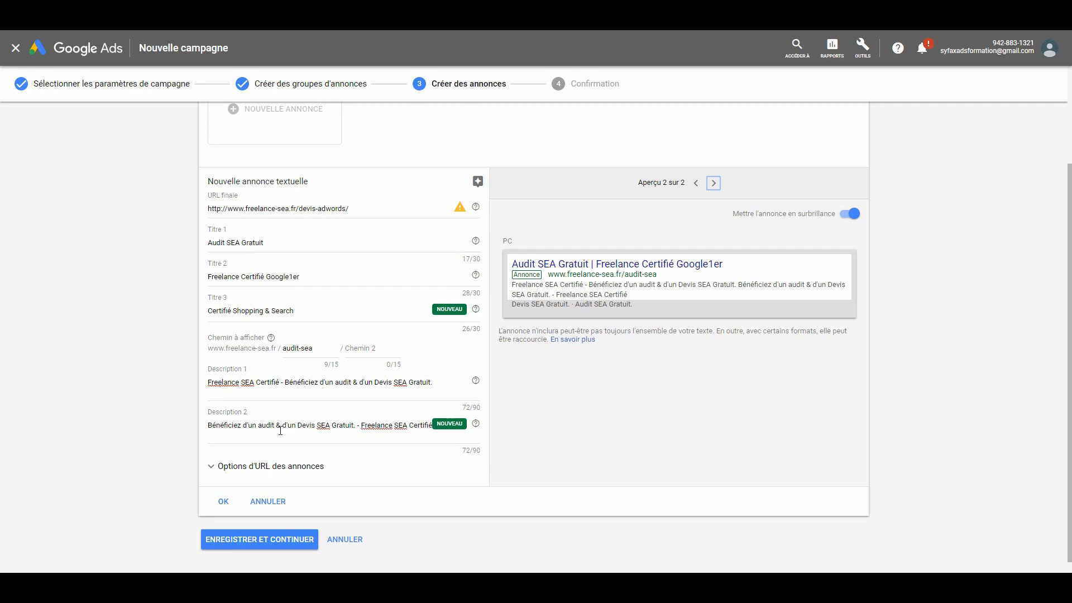
- Save the text ad to complete the campaign setup and open the finished campaign
{"action": "left_click", "coordinate": [276, 540]}
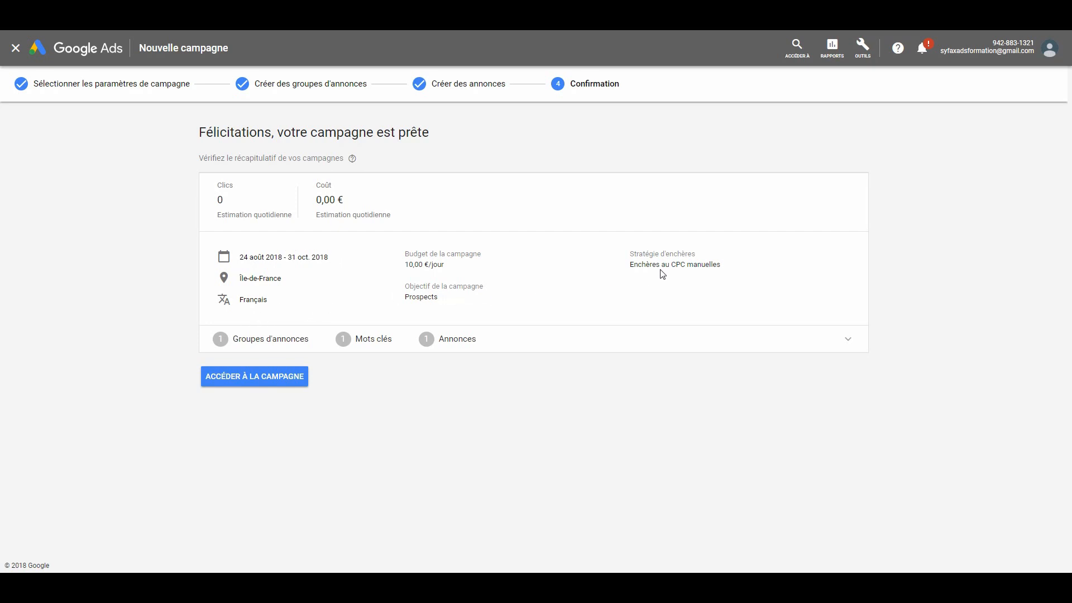
{"action": "left_click", "coordinate": [265, 382]}
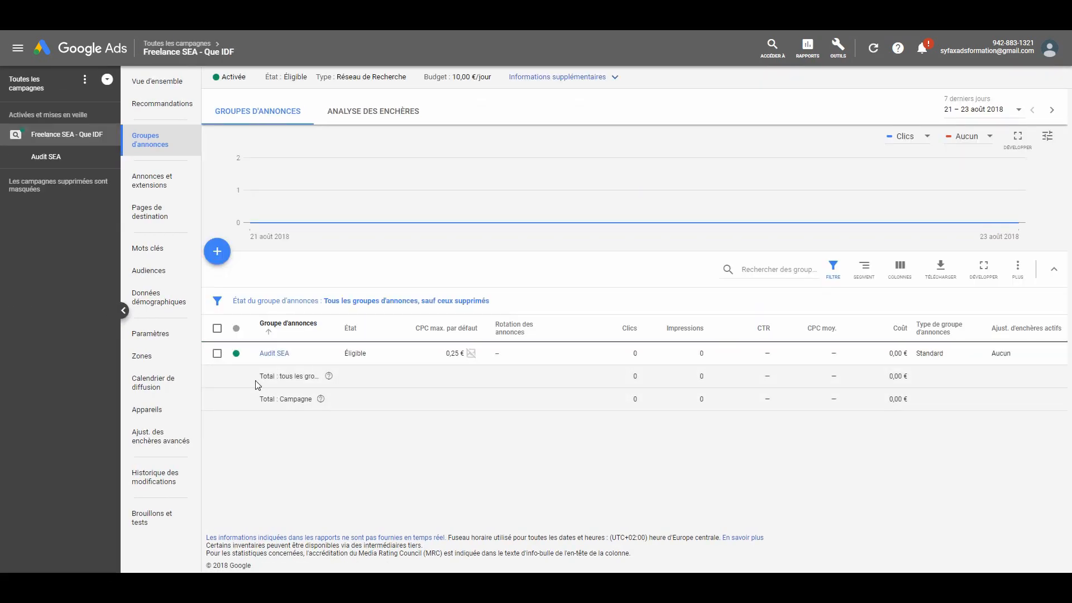